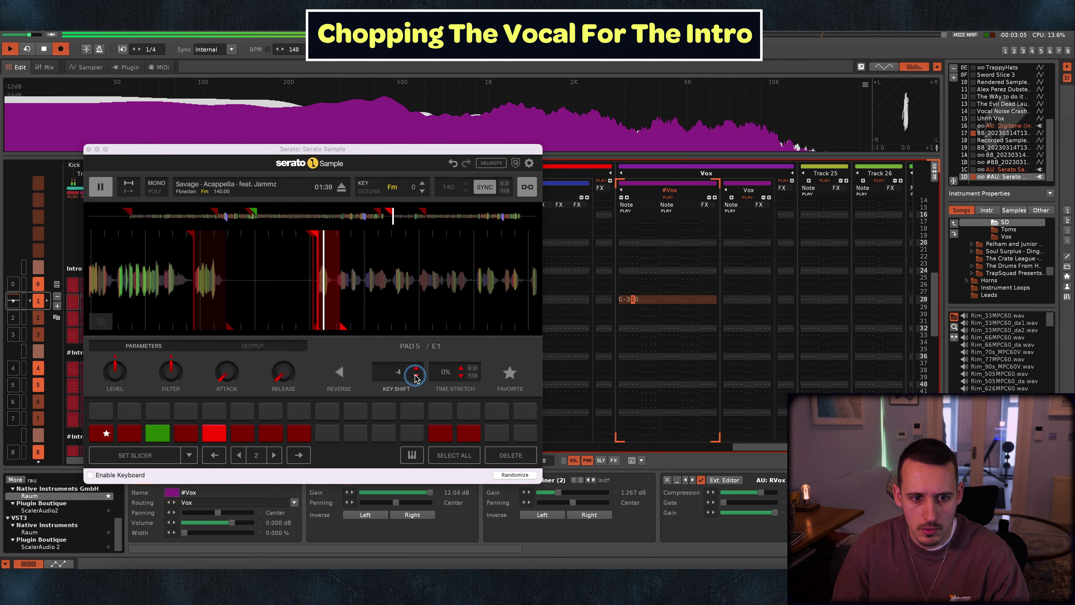
Play the intro and adjust the end point of the current vocal slice, auditioning the chop
key(space)
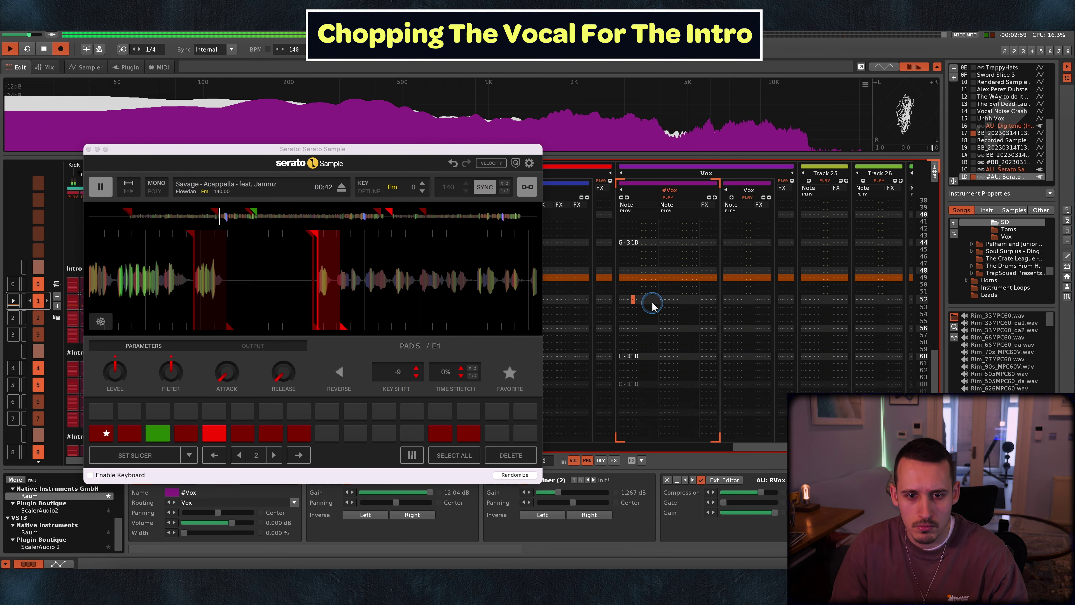
click(643, 317)
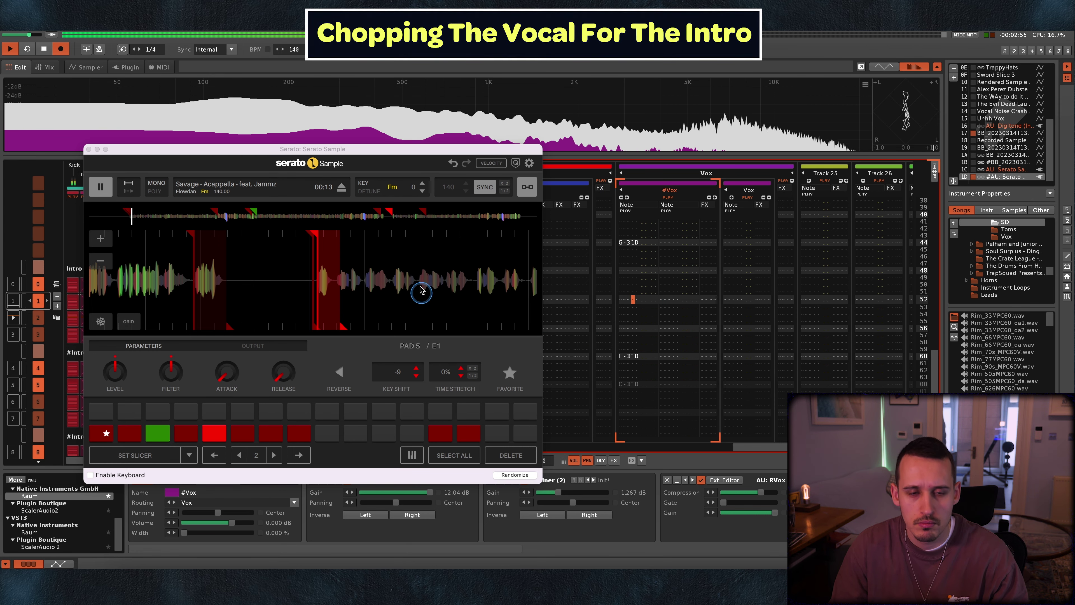
drag(127, 151, 760, 137)
click(497, 222)
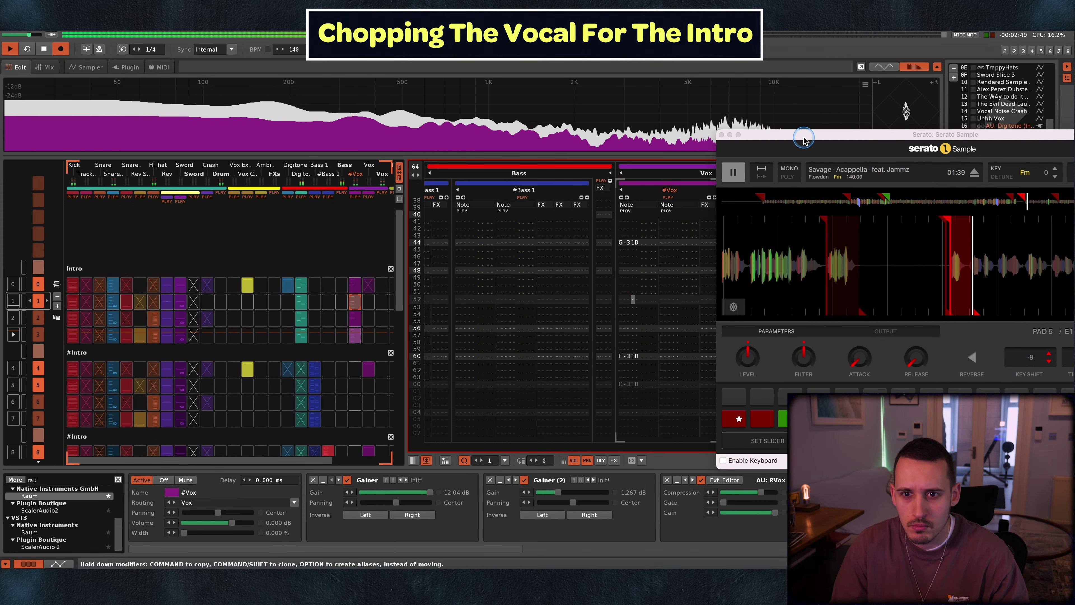
drag(803, 140, 608, 155)
click(780, 328)
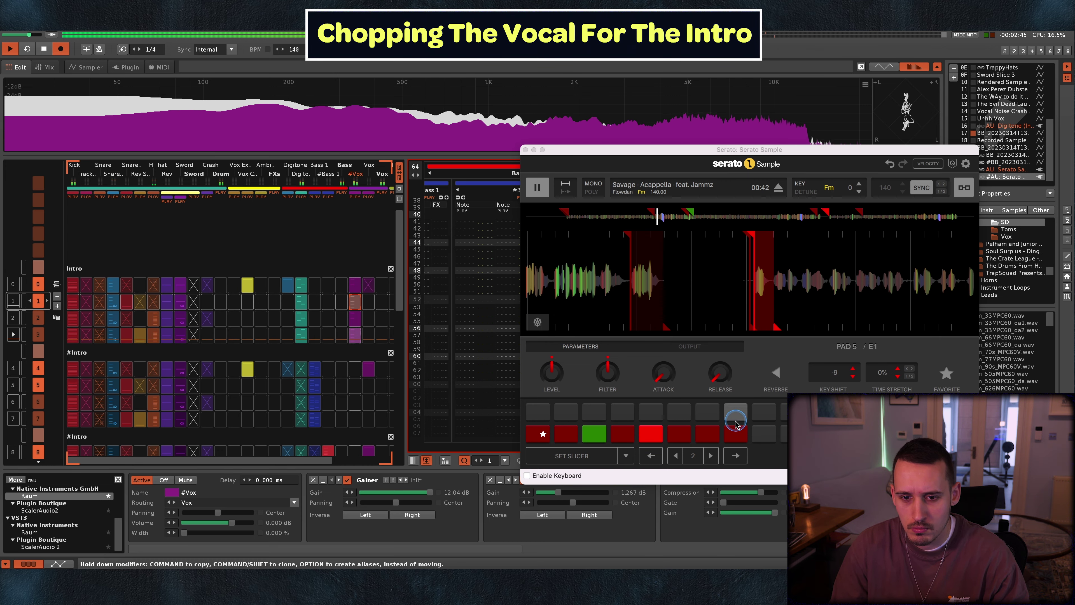
click(736, 433)
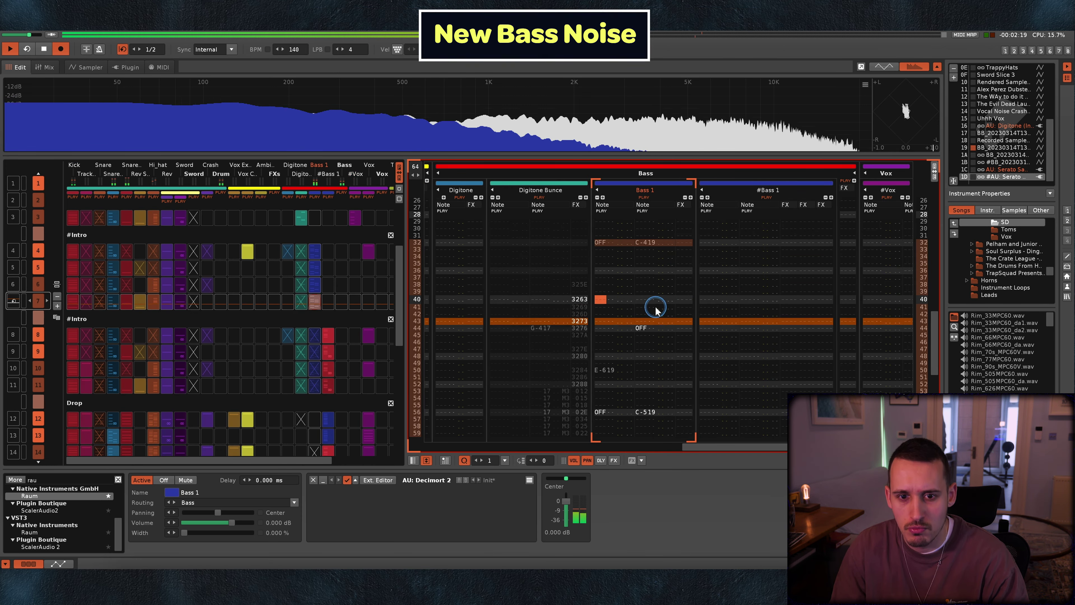
Select the Bass 1 notes across lines 48–62 and close the Decimort 2 editor
click(609, 301)
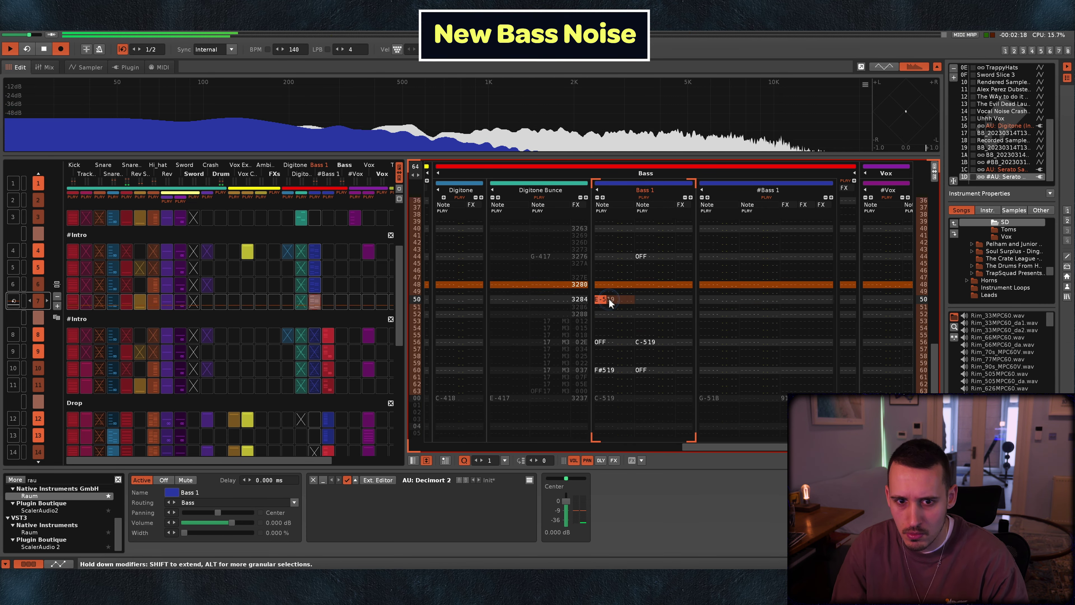
drag(609, 301, 673, 386)
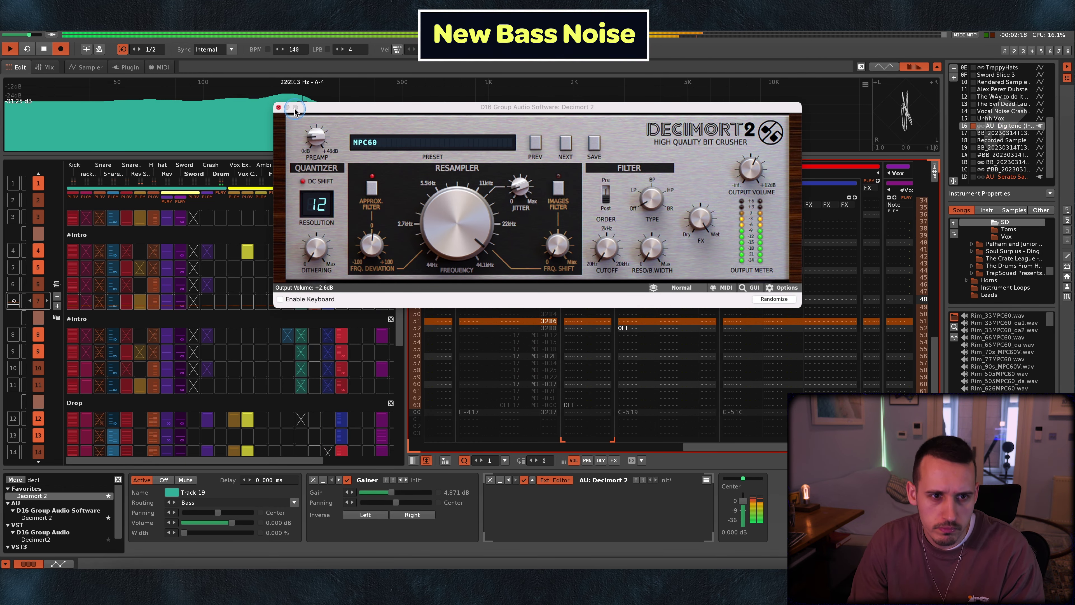
click(279, 107)
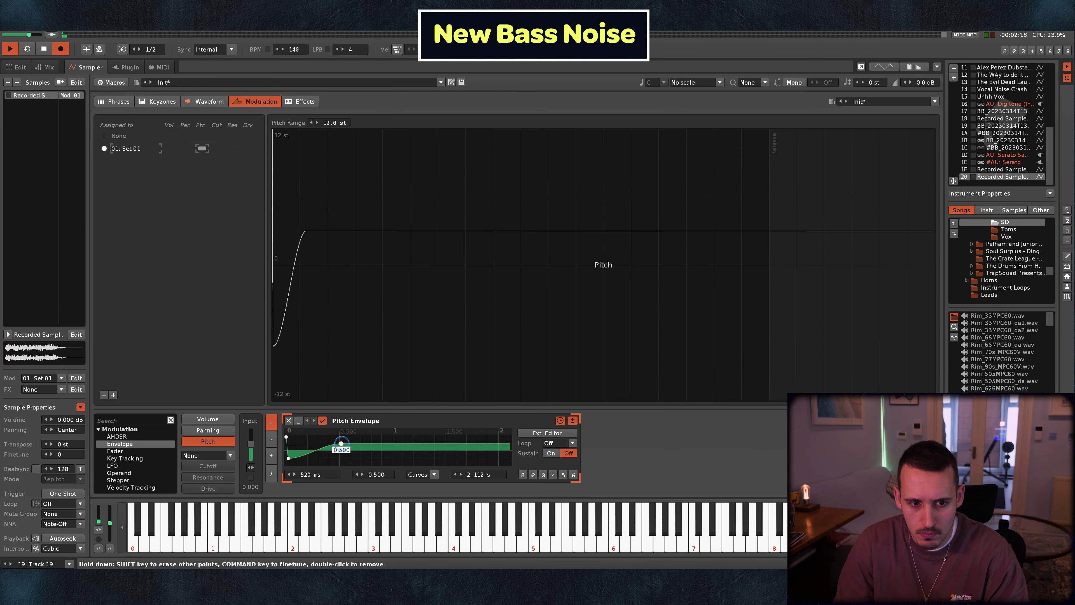
Shape a pitch envelope settling at 0 and raise the distortion modulation input to 0.396
click(401, 448)
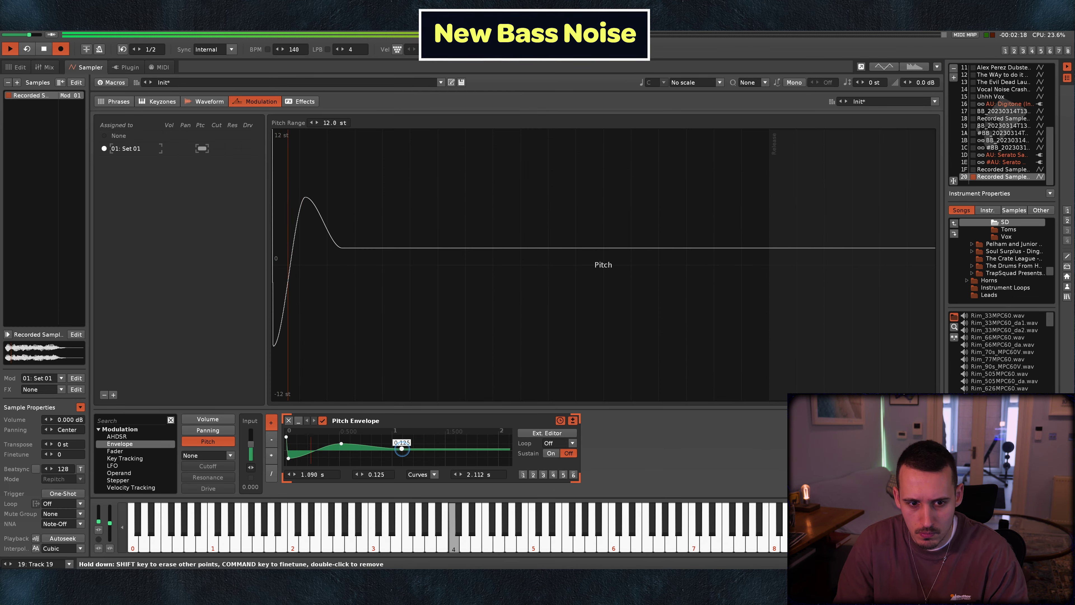
drag(401, 449, 402, 450)
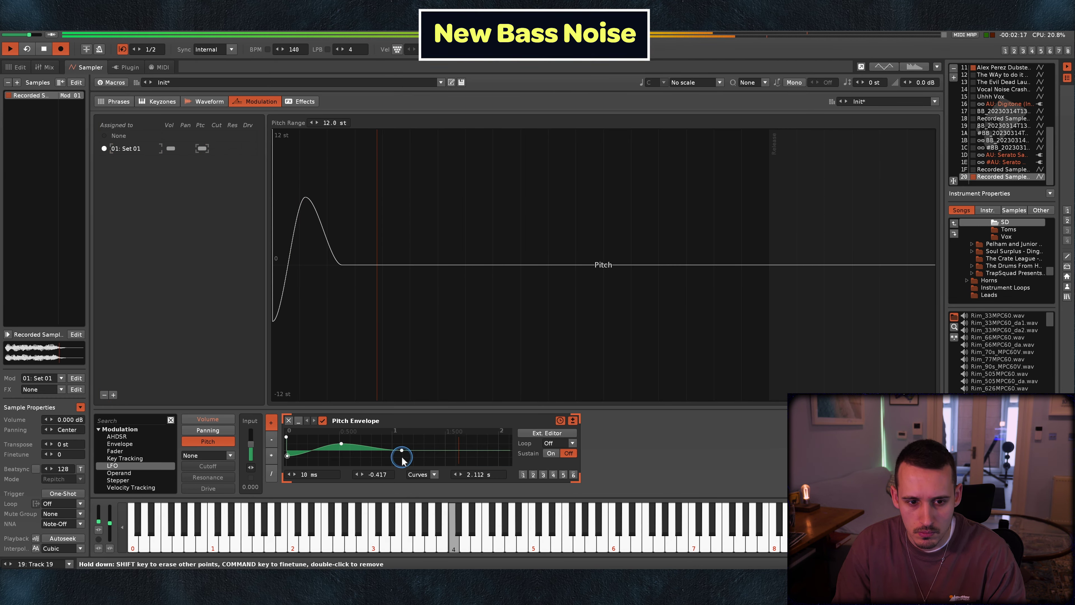
drag(401, 452, 446, 450)
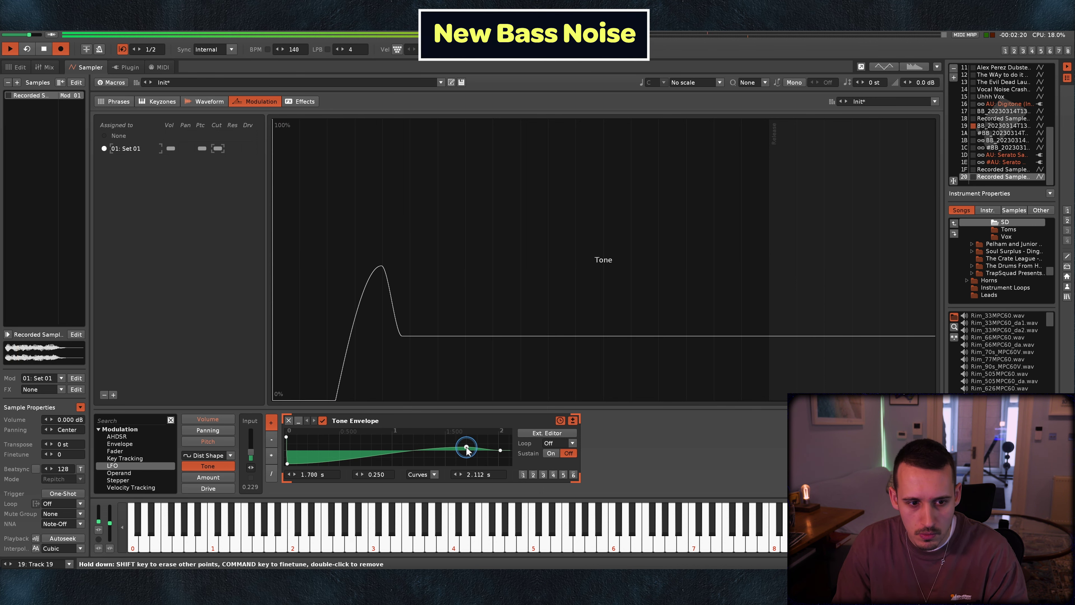
click(208, 477)
drag(251, 452, 252, 449)
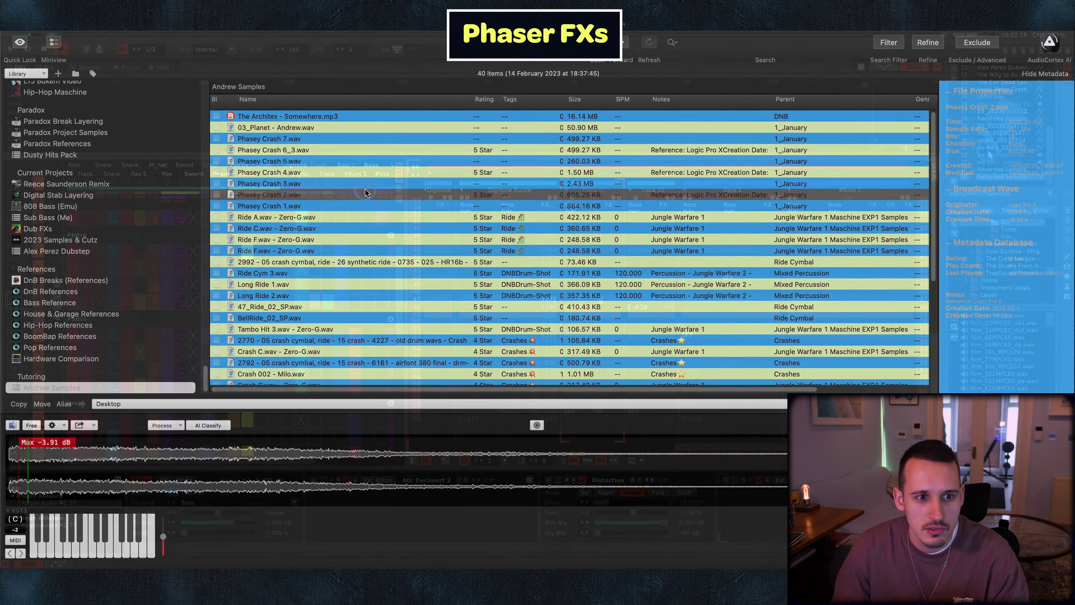
Audition Phasey Crash 4, 6_3, 7 and 1 in AudioFinder's sample list
click(316, 170)
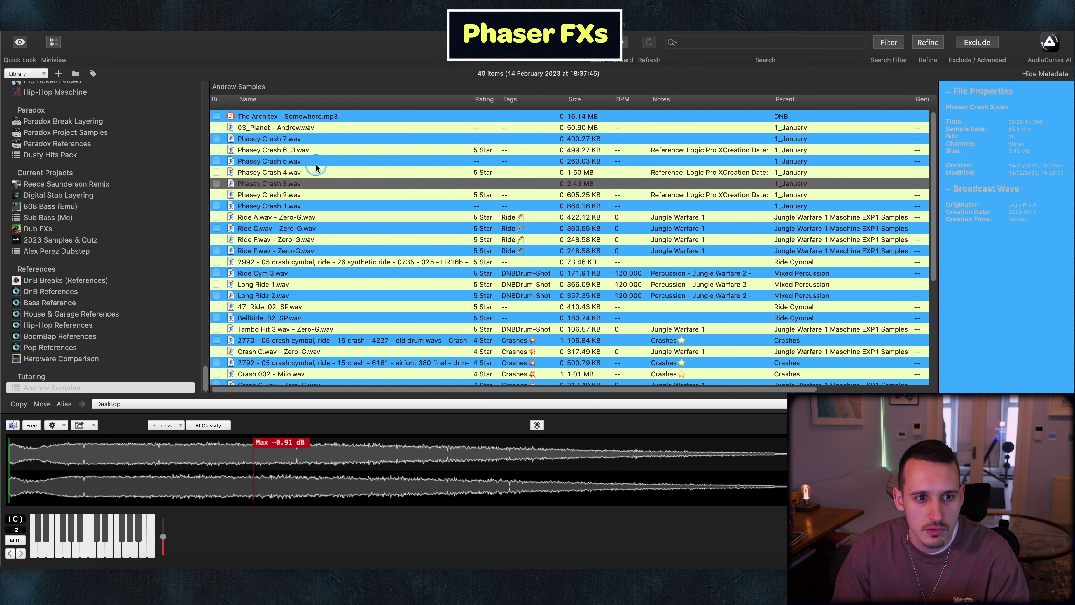
click(302, 151)
click(299, 142)
click(294, 202)
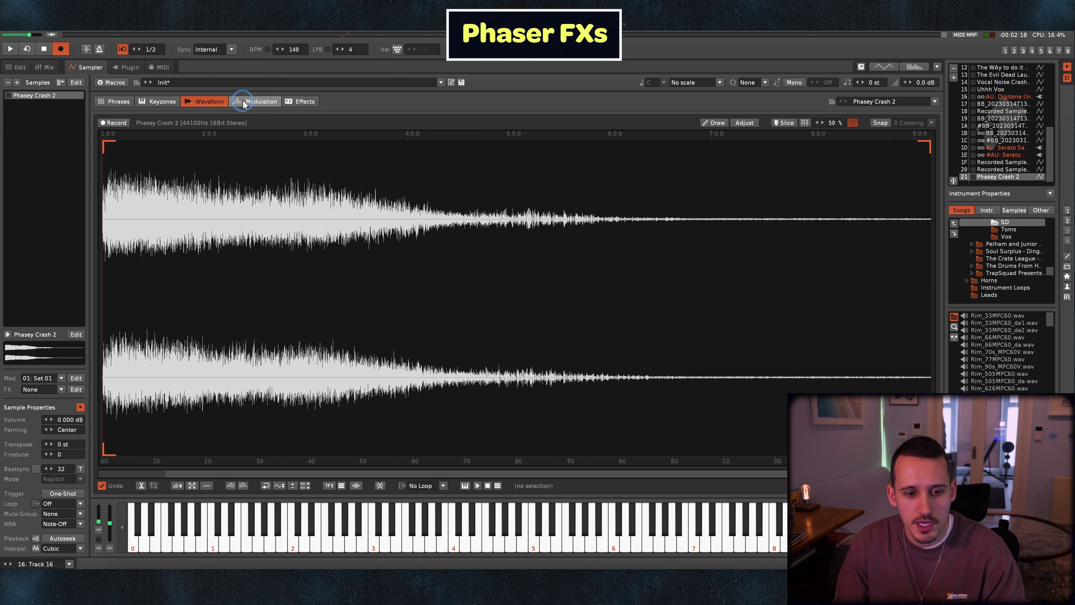
Repeat the crash note down Track 16 to line 63 with S00, then lower the pitch envelope's start
key(F1)
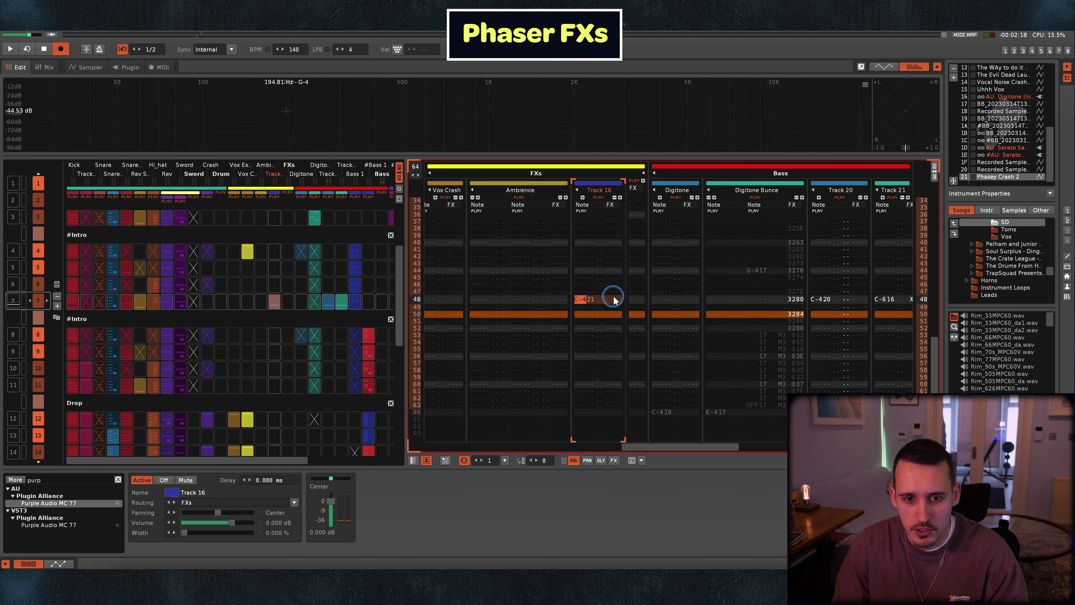
key(super+p)
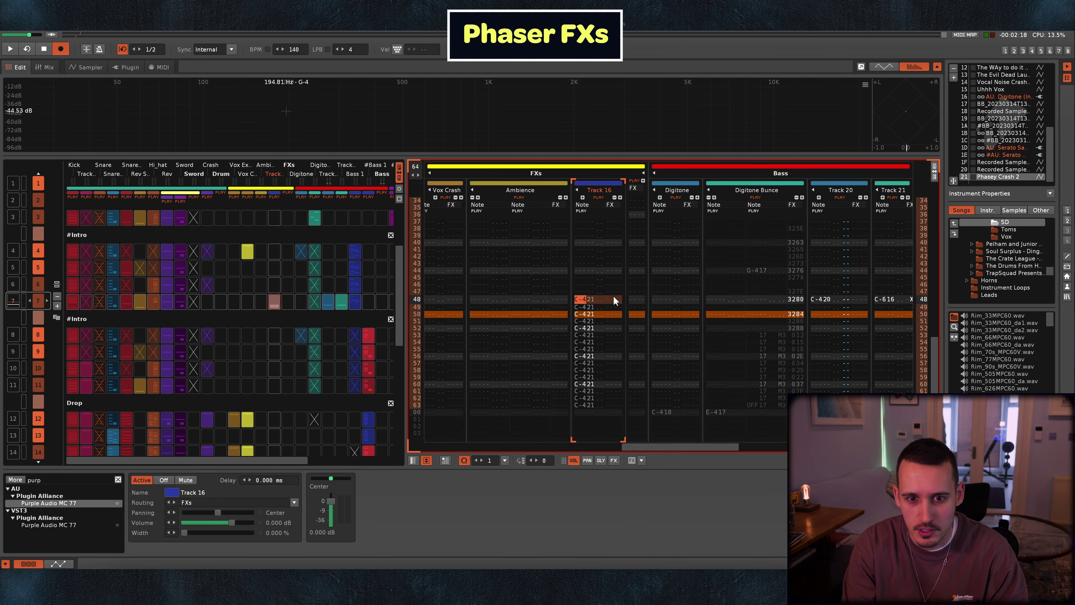
key(Tab)
key(End)
text(s)
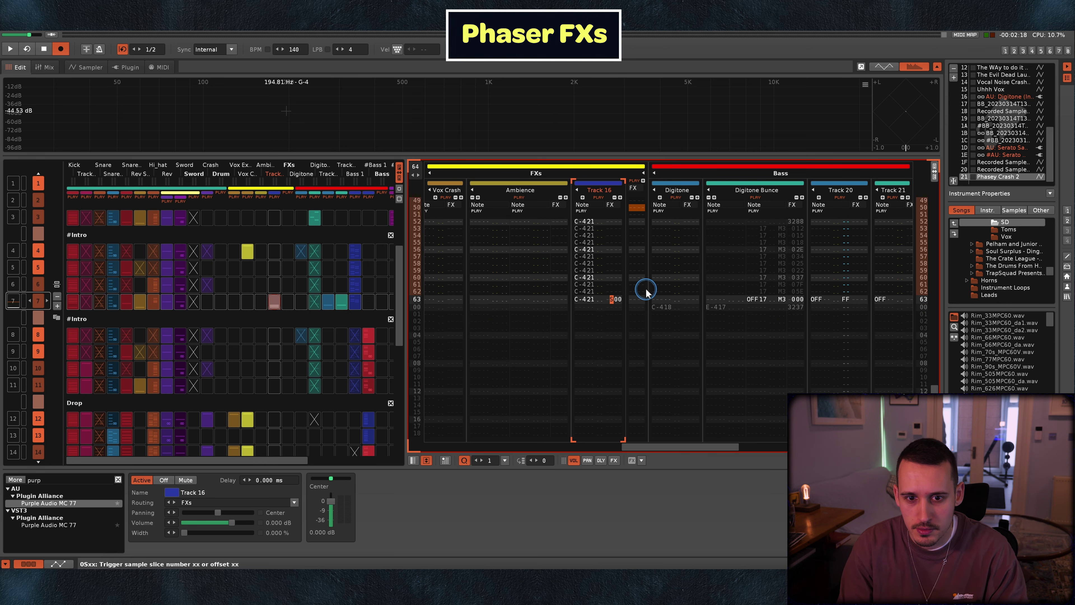
key(space)
key(shift+Up)
key(shift+Up)
key(shift+Up)
key(shift+Up)
key(shift+Up)
key(shift+Up)
key(shift+Up)
key(shift+Up)
key(shift+Up)
key(shift+Up)
key(shift+Up)
key(shift+Up)
key(shift+Up)
key(shift+Up)
key(shift+Up)
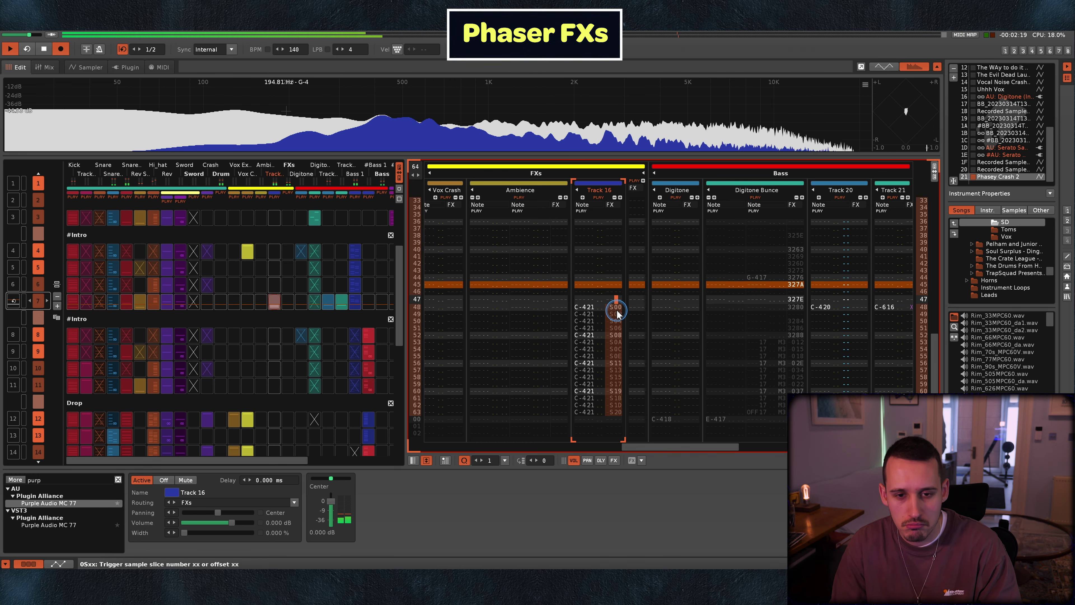
key(F3)
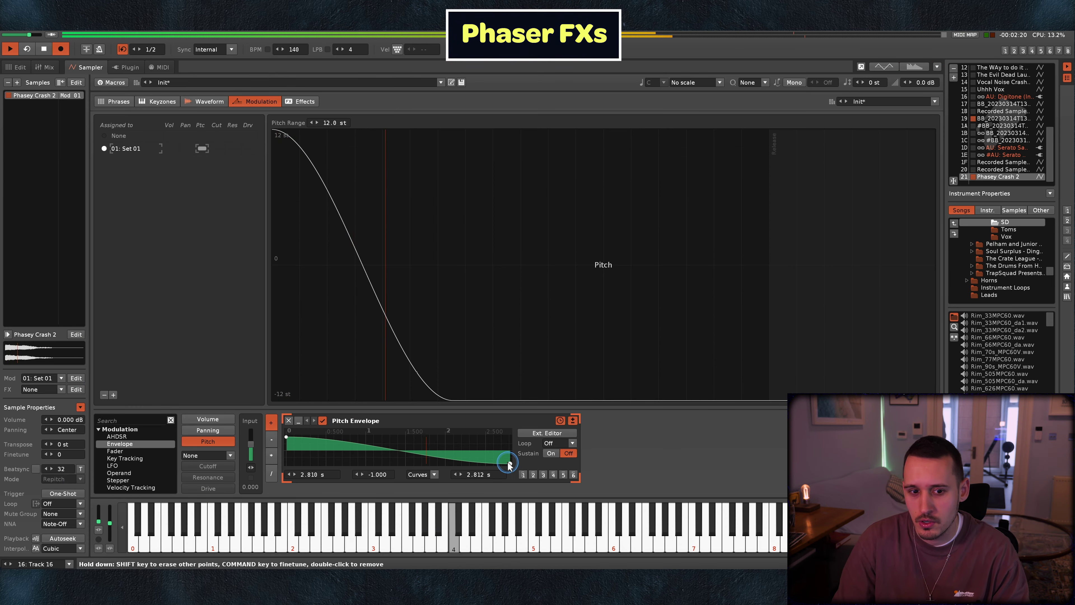
drag(286, 436, 286, 450)
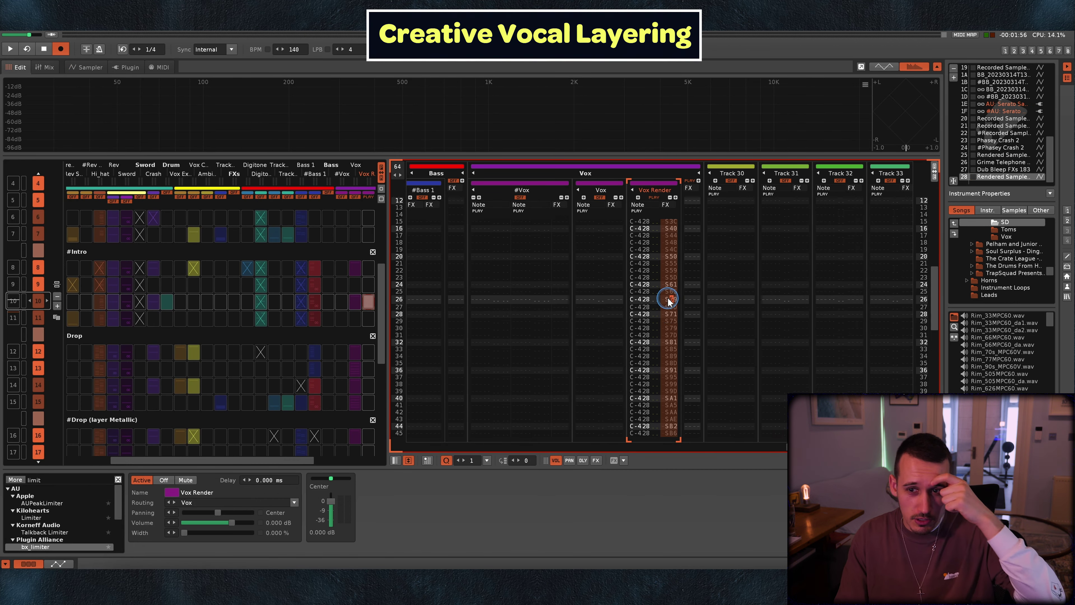
Compare the Vox Render sample waveform with its C-4 notes in the pattern
scroll(669, 299, up, 5)
key(F3)
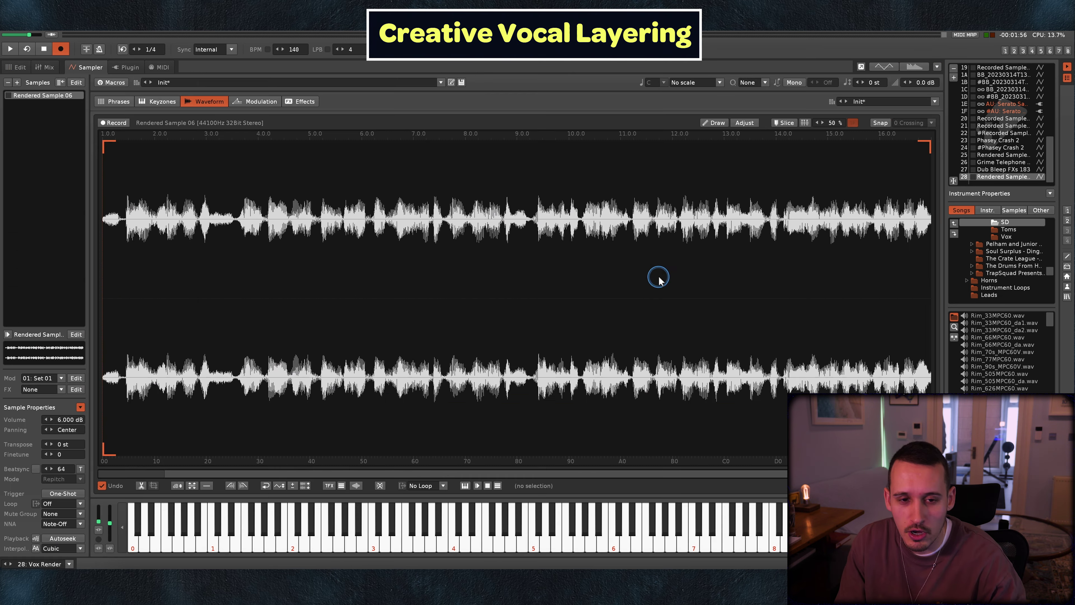
click(419, 228)
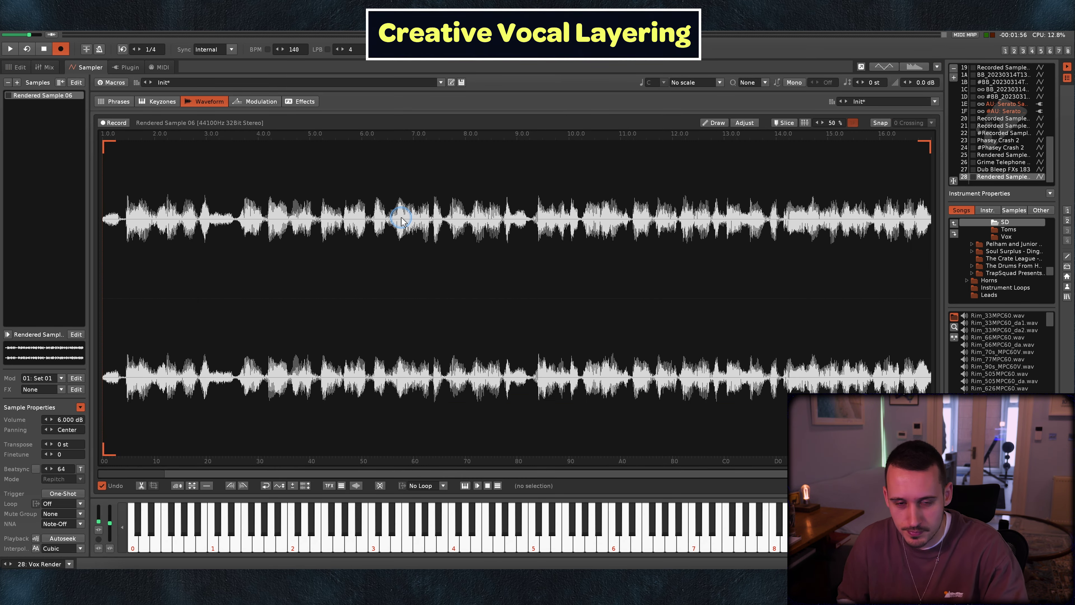
key(F2)
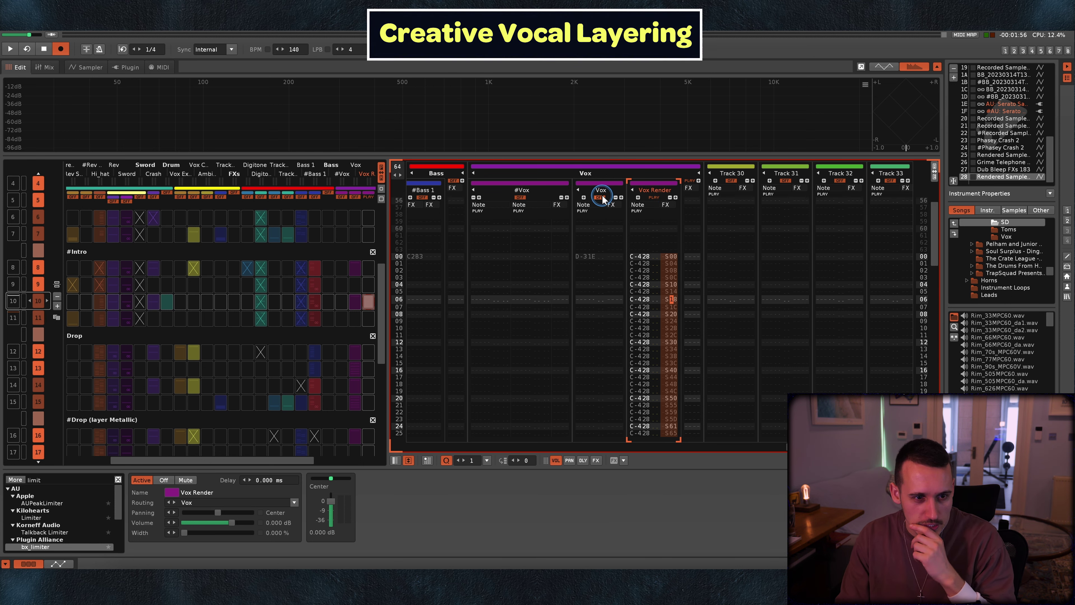
click(718, 292)
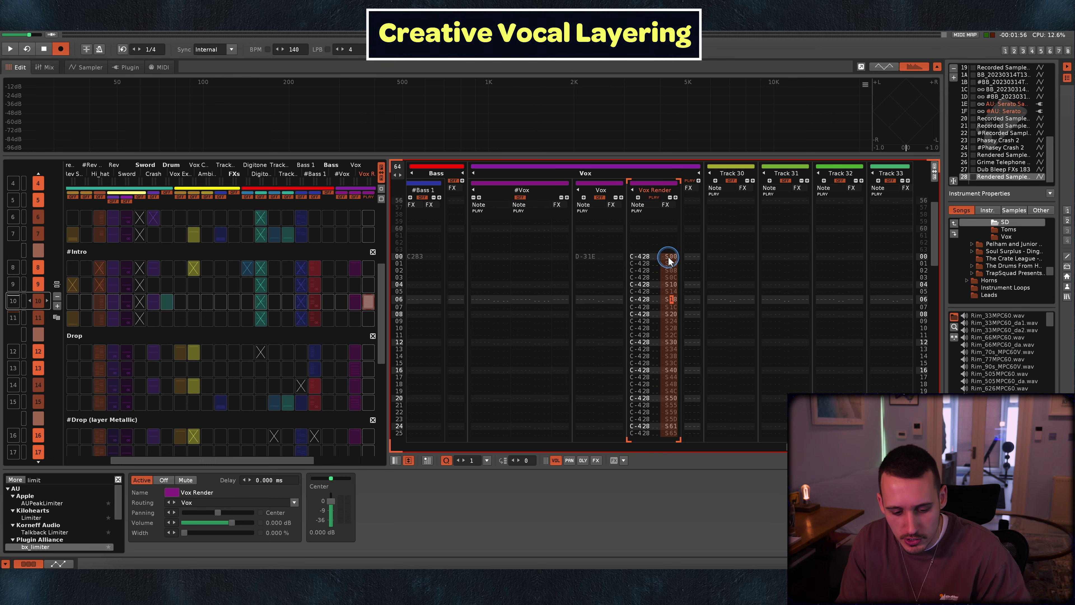
key(F4)
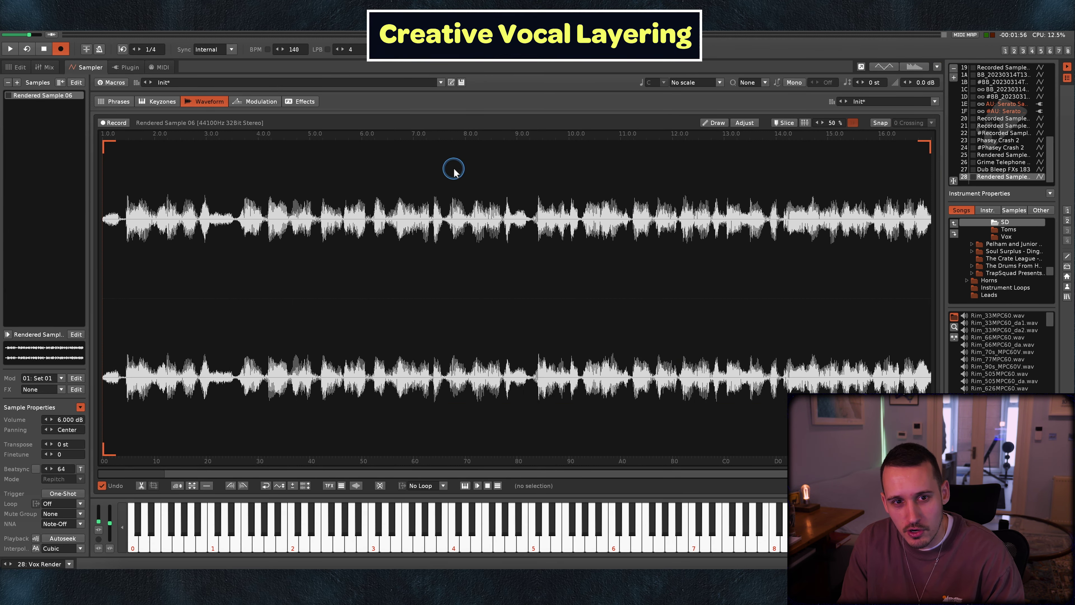
key(F2)
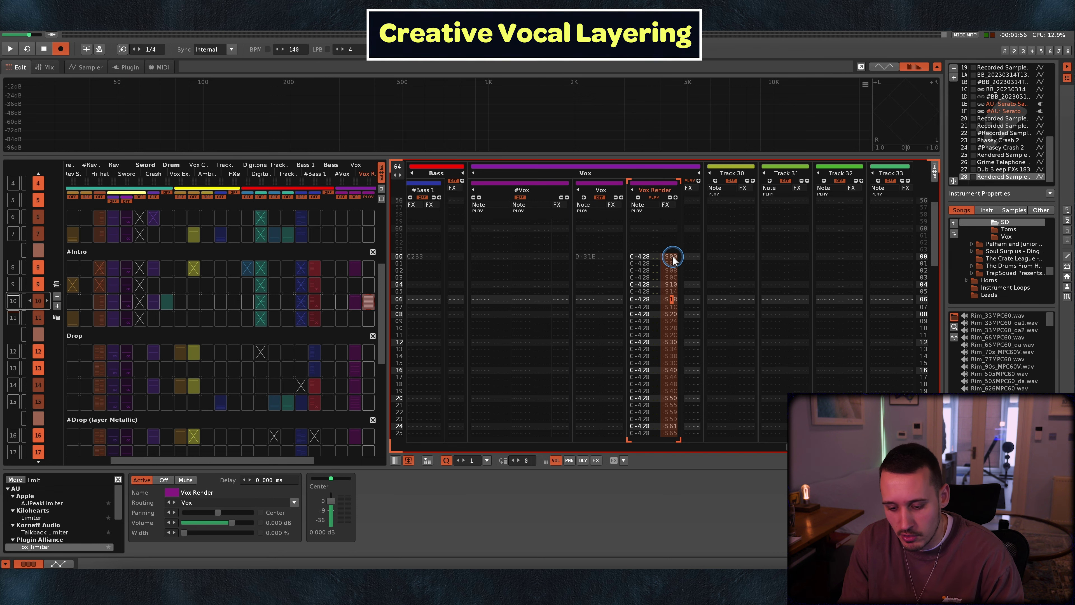
Review the last lines of Vox Render's offset-stepping notes against the vocal waveform
key(End)
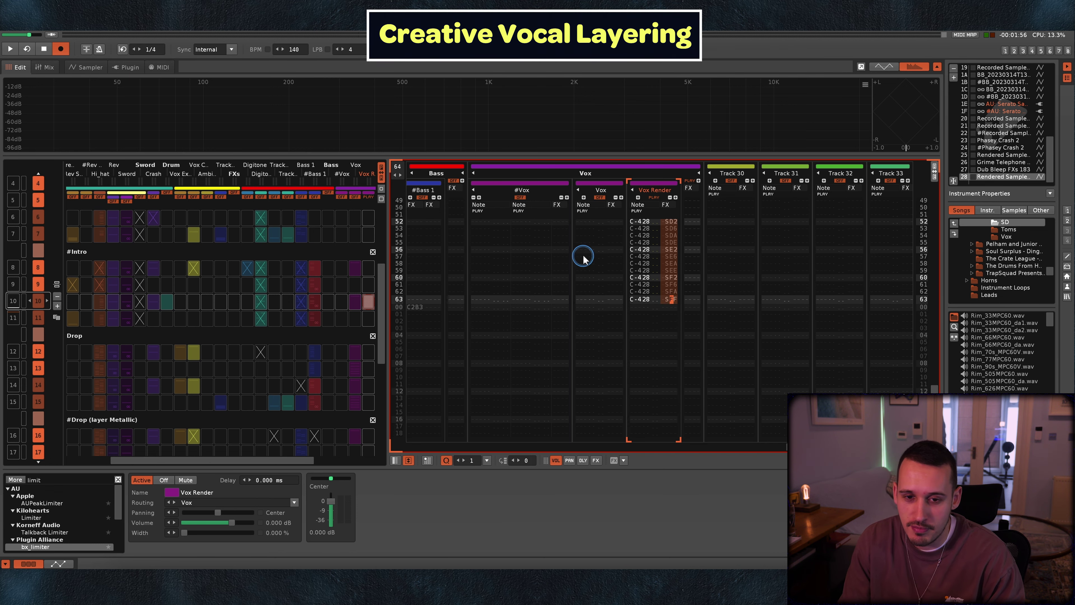
key(F6)
key(F2)
scroll(667, 288, up, 6)
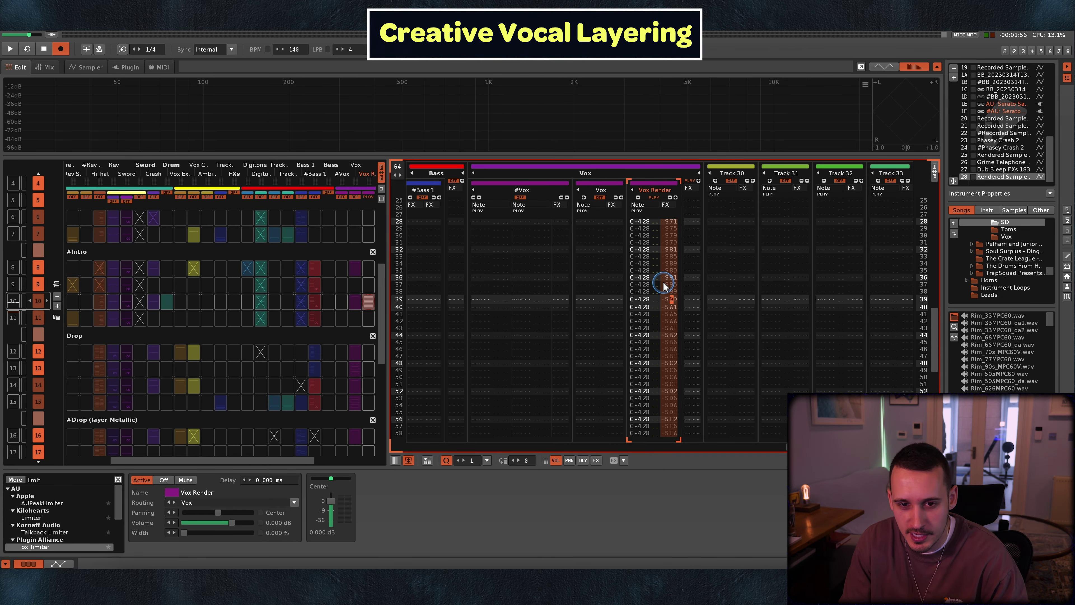
scroll(662, 287, up, 4)
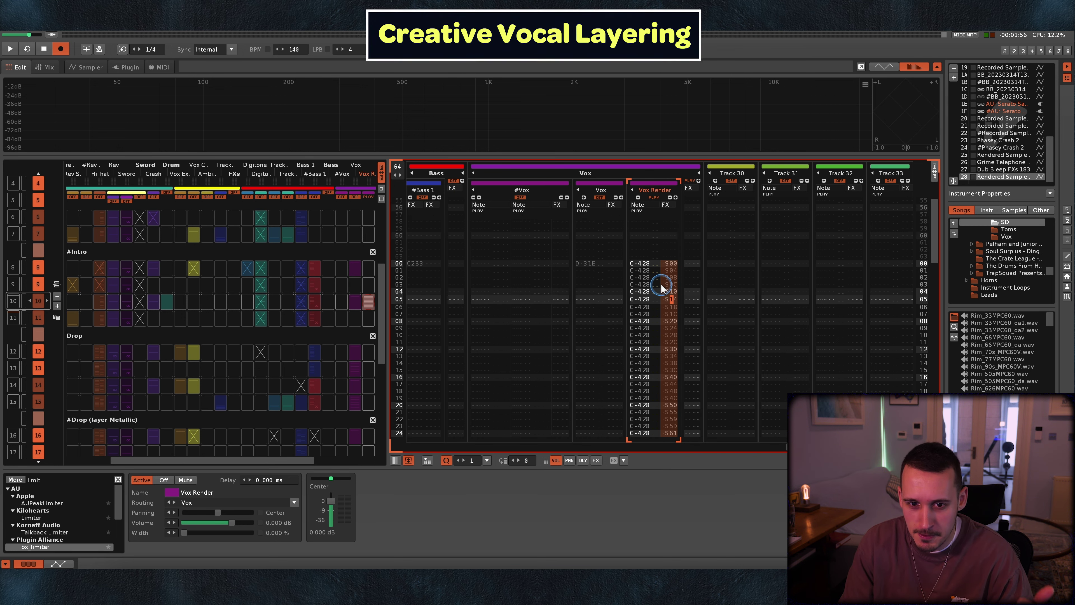
click(39, 480)
Add Raum reverb and Little AlterBoy to the Vox Render effect chain
text(rau)
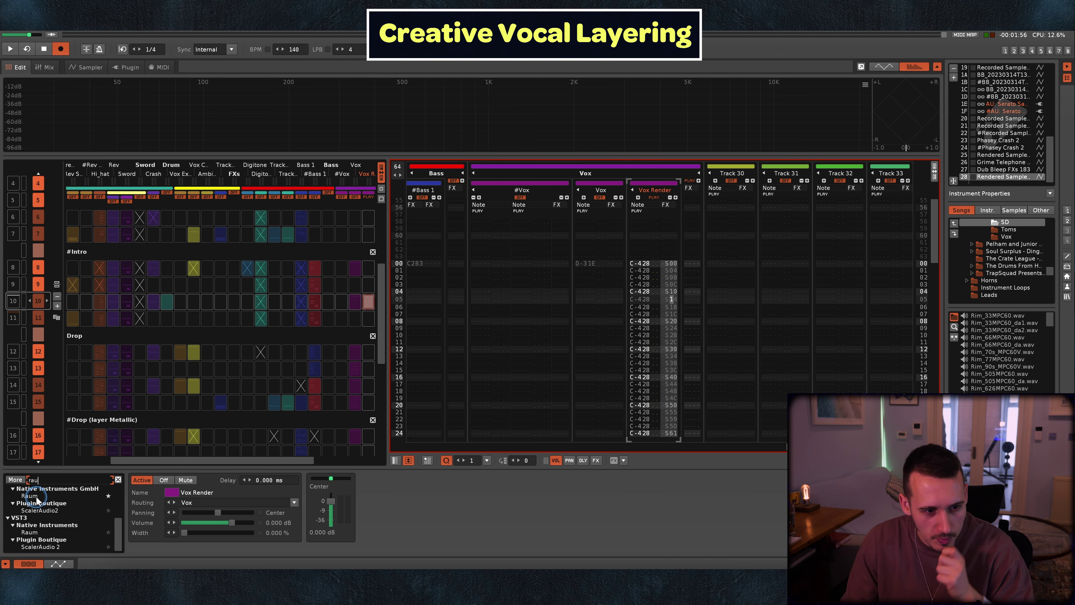
double_click(36, 497)
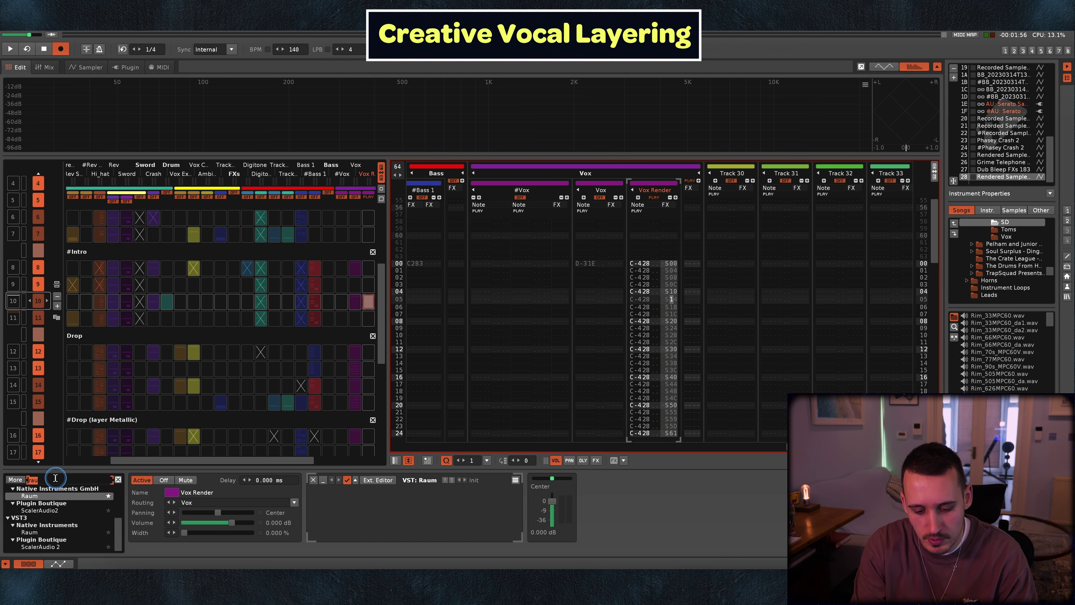
text(alter)
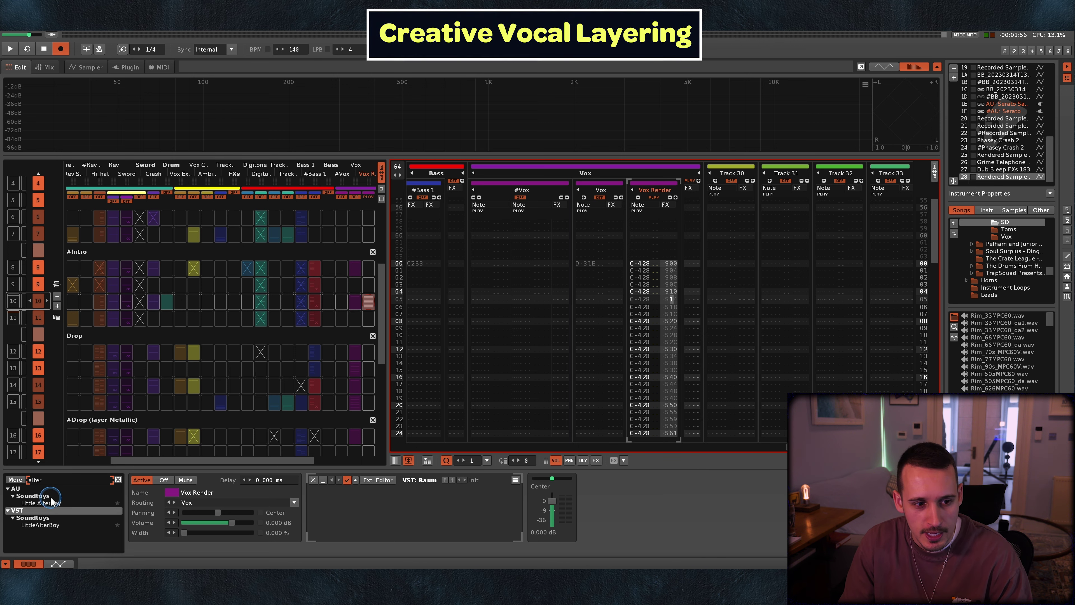
drag(51, 500, 515, 536)
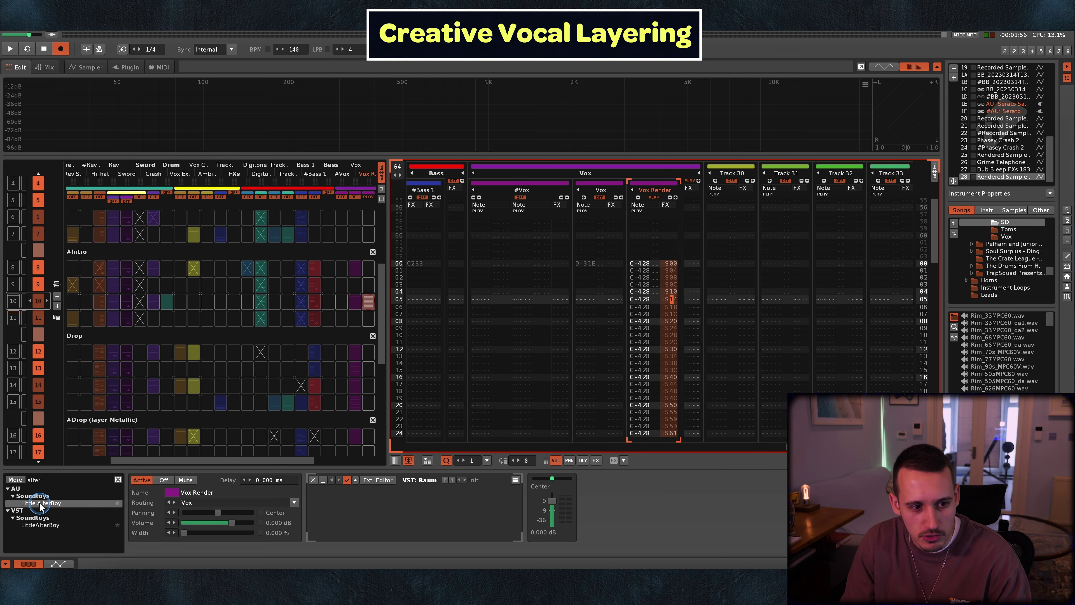
drag(523, 512, 530, 512)
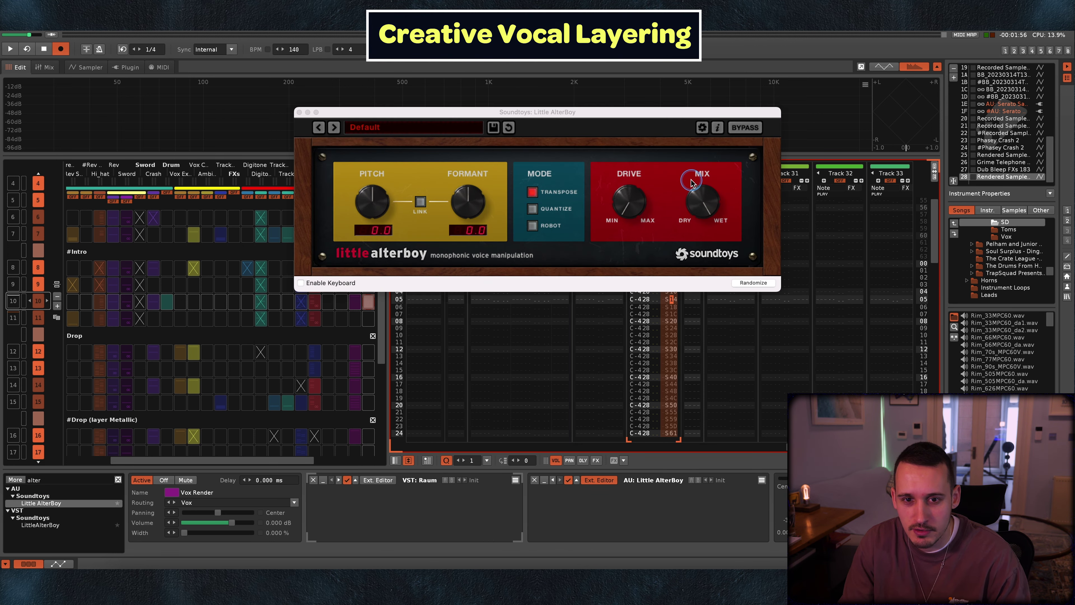
Shift the vocal's pitch and formant down to -12 in Little AlterBoy and audition it
drag(613, 125, 910, 47)
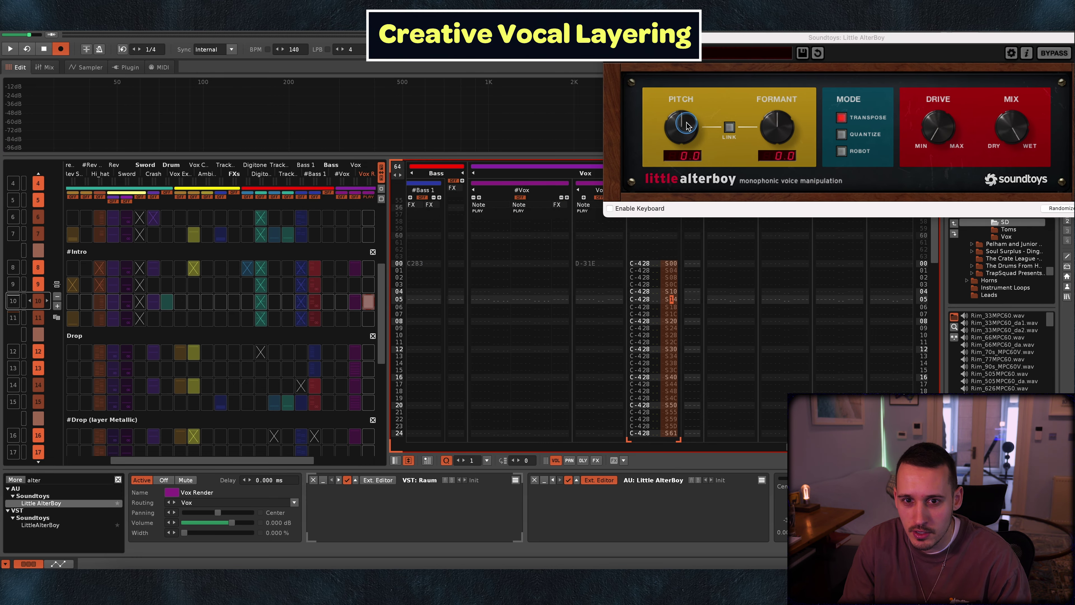
drag(773, 135, 697, 220)
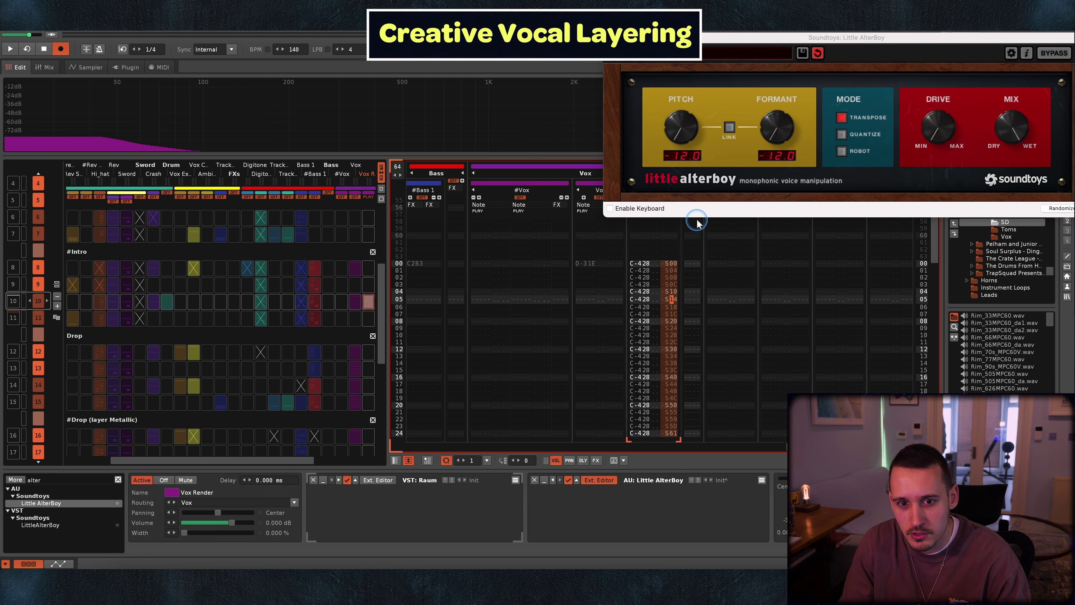
key(space)
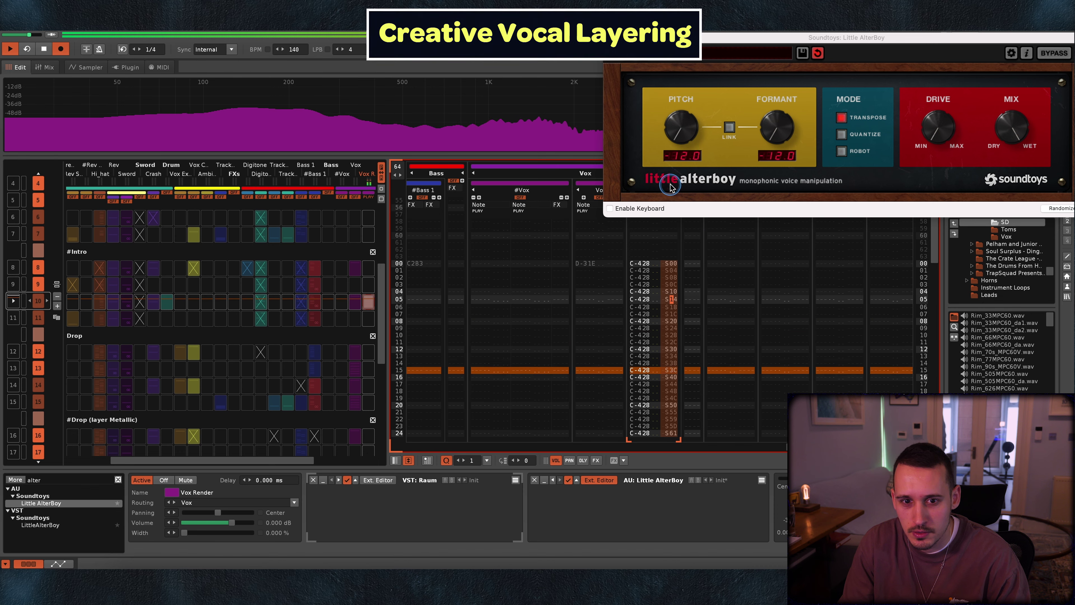
key(space)
drag(704, 38, 1073, 76)
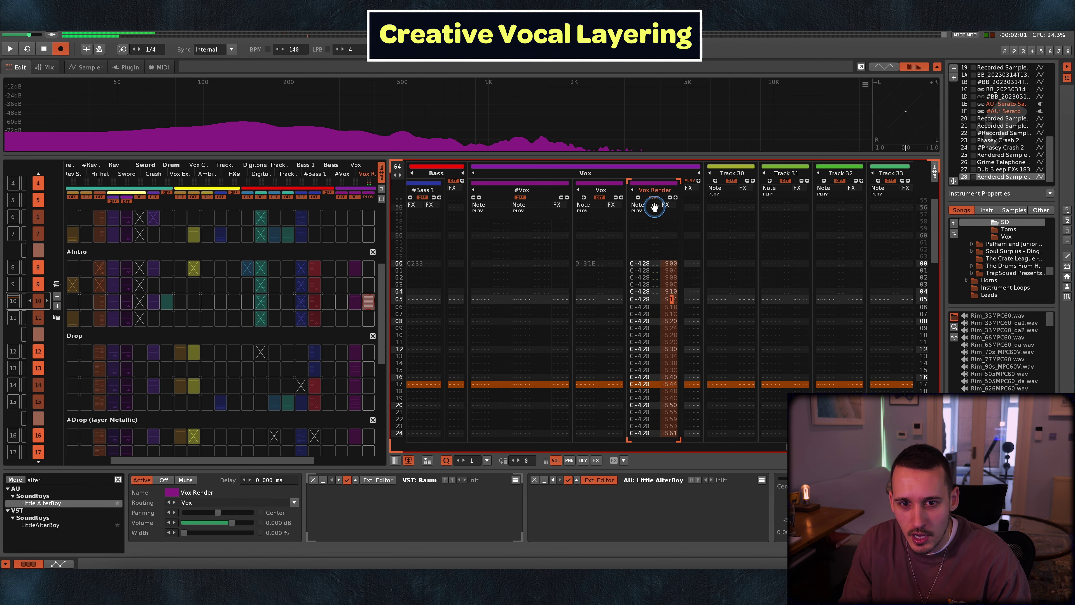
Add an extra effect column to Vox Render with X00 note cuts and play it back
click(676, 197)
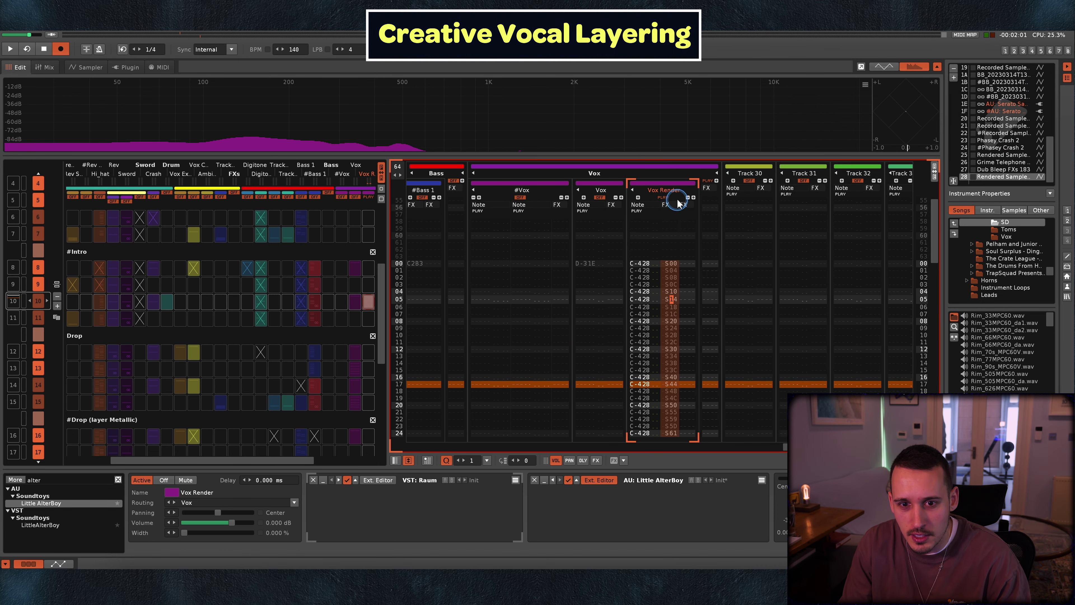
click(690, 265)
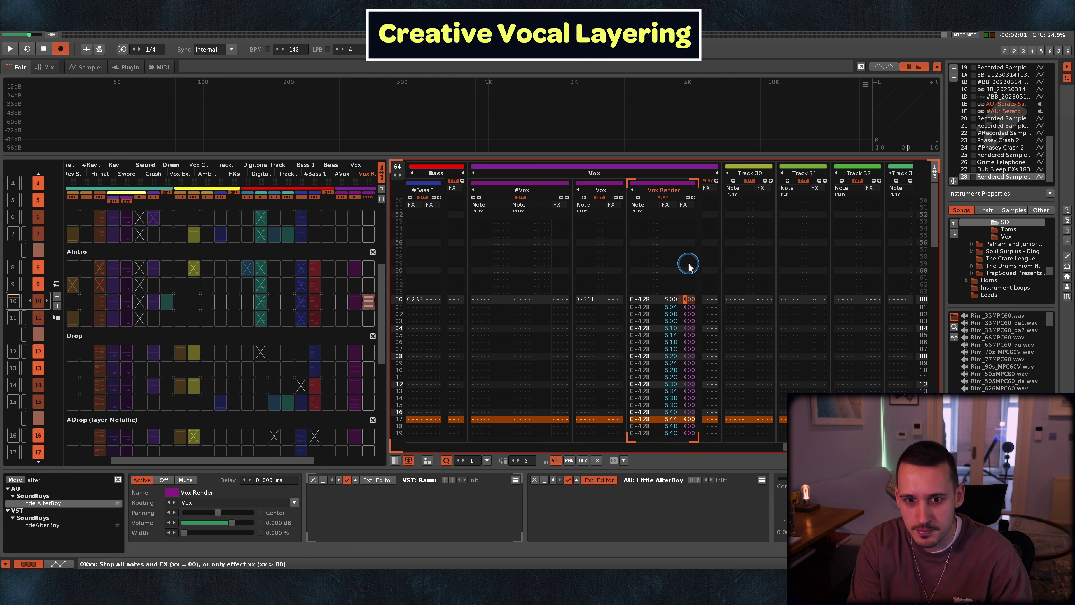
key(Down)
key(space)
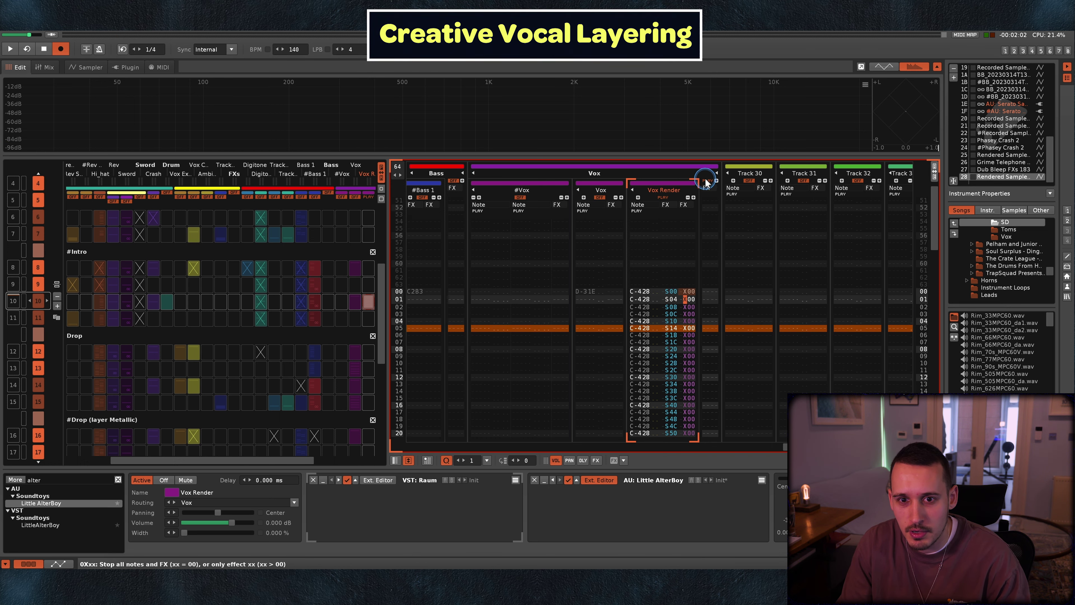
key(space)
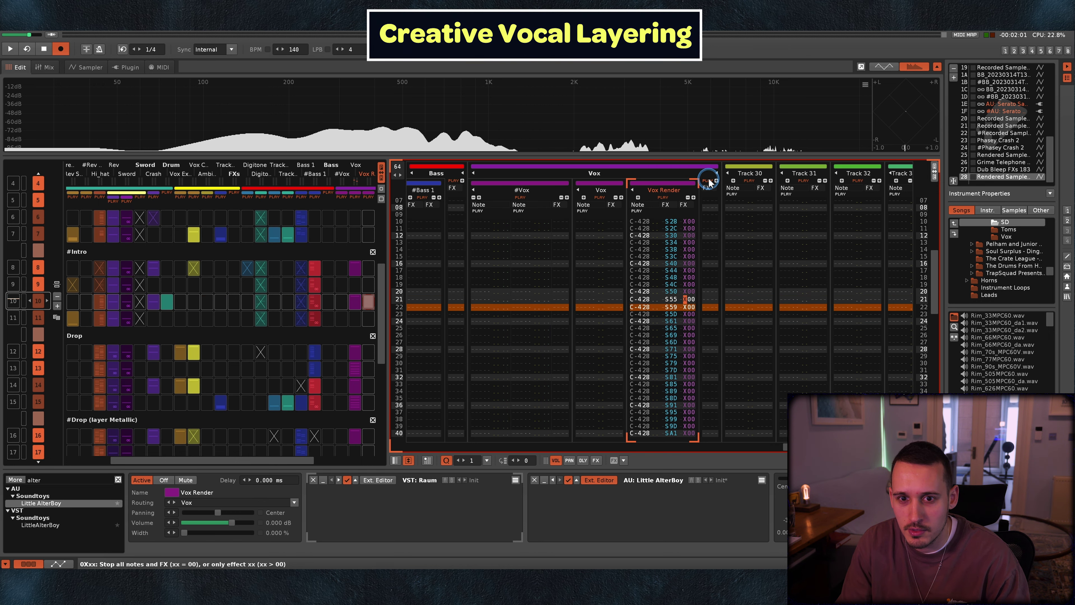
key(space)
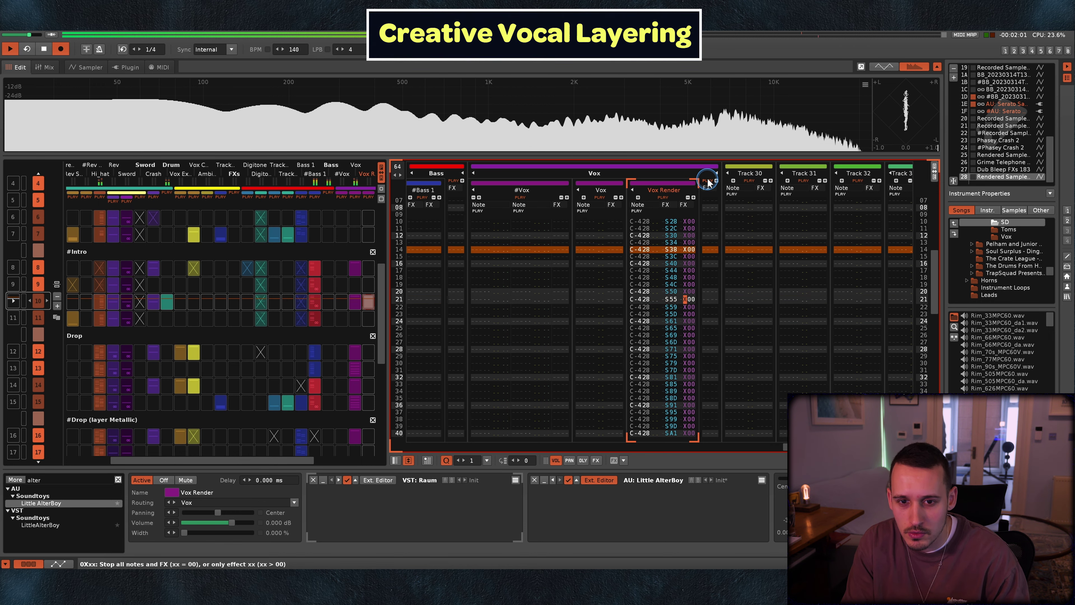
key(space)
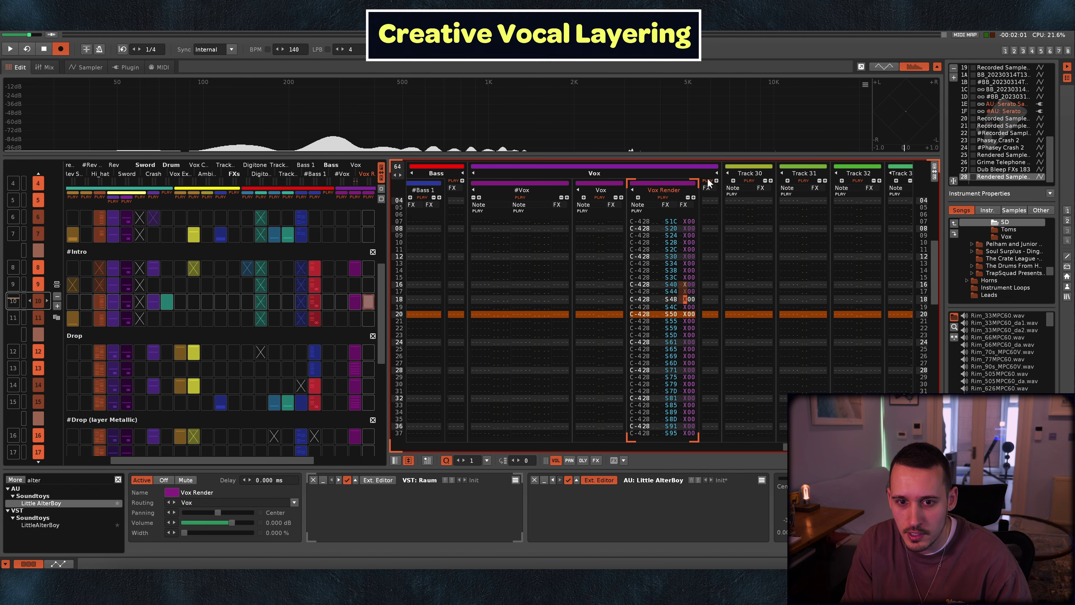
key(space)
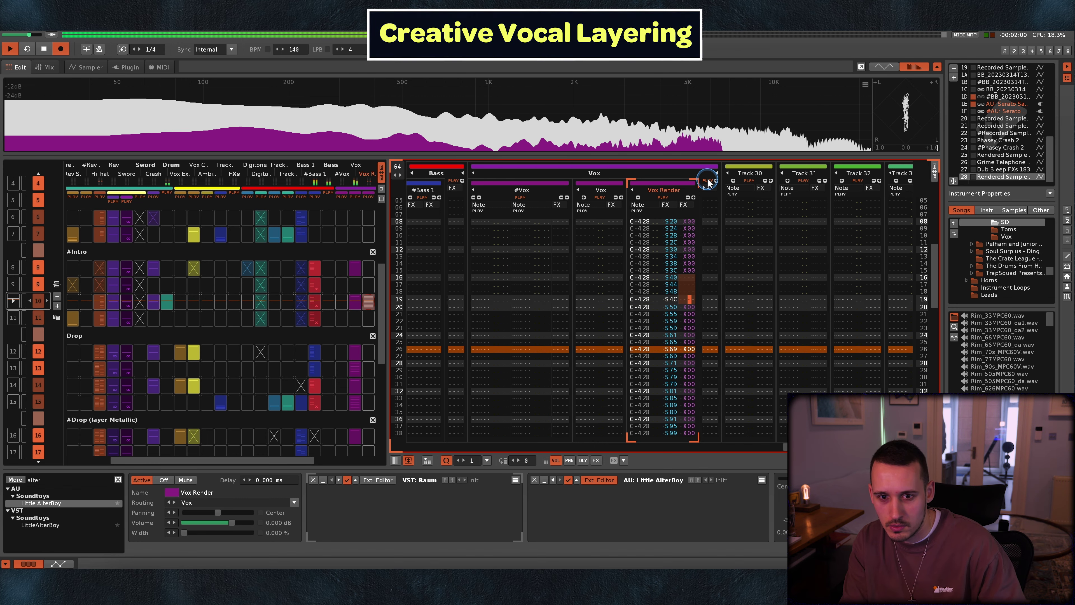
Clear the X00 cuts in rows 24–29 and play back the edited vocal
key(shift+Down)
key(shift+Down)
key(shift+Down)
key(shift+Down)
key(shift+Down)
key(shift+Right)
key(Delete)
key(space)
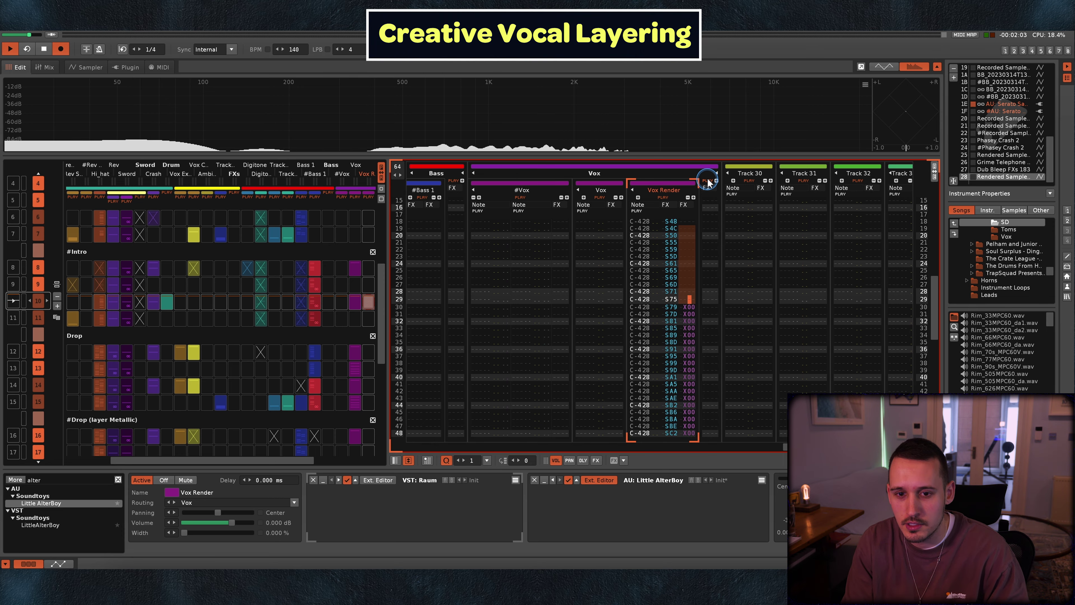
key(space)
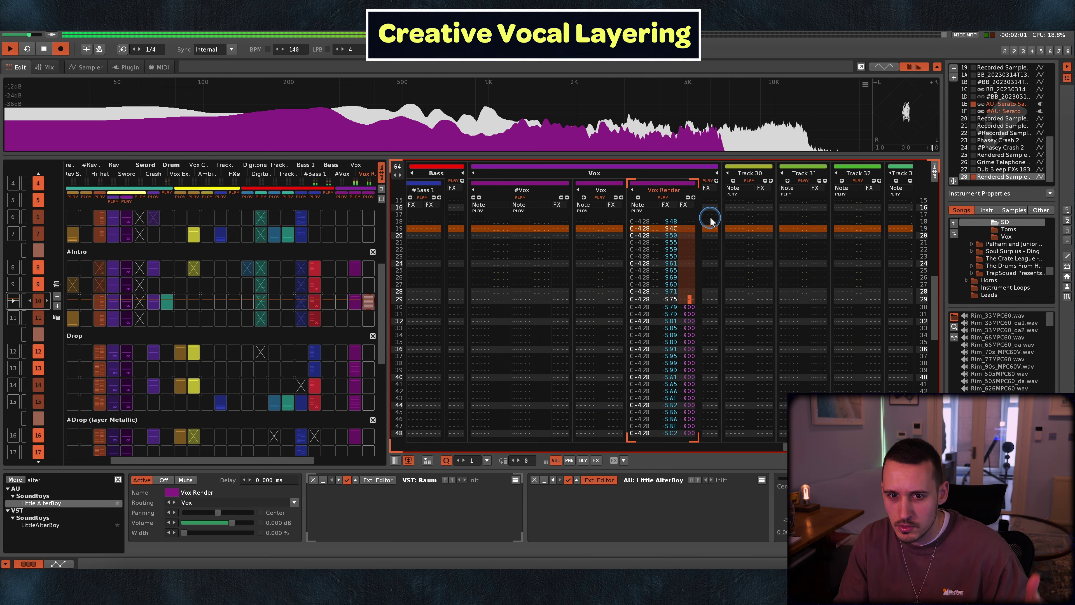
click(688, 307)
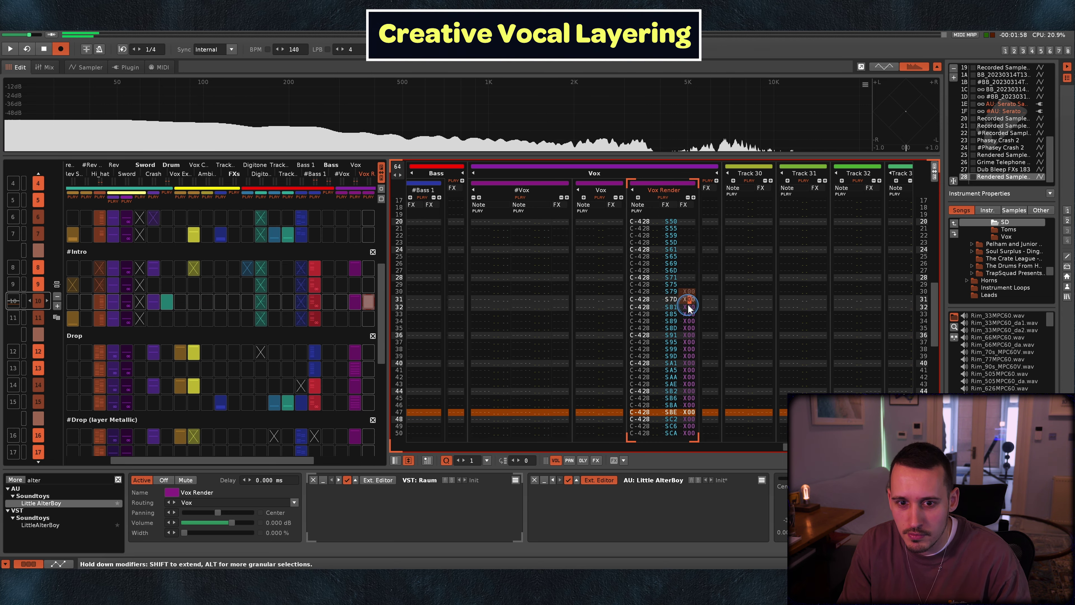
click(599, 480)
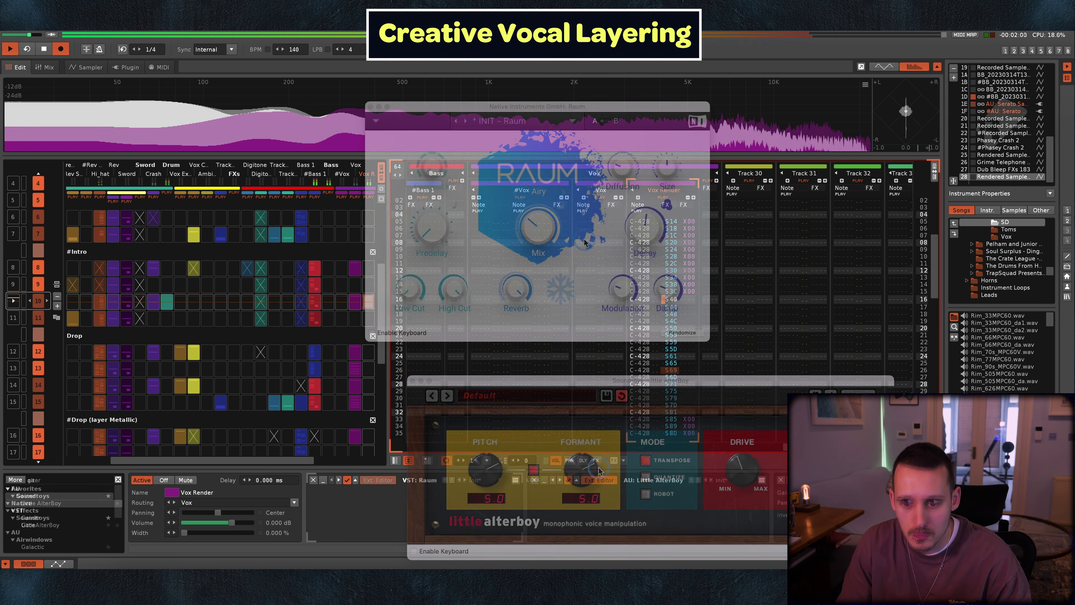
Paste all Vox Render notes into the new #Vox Render track and play both vocal layers
drag(511, 106, 277, 121)
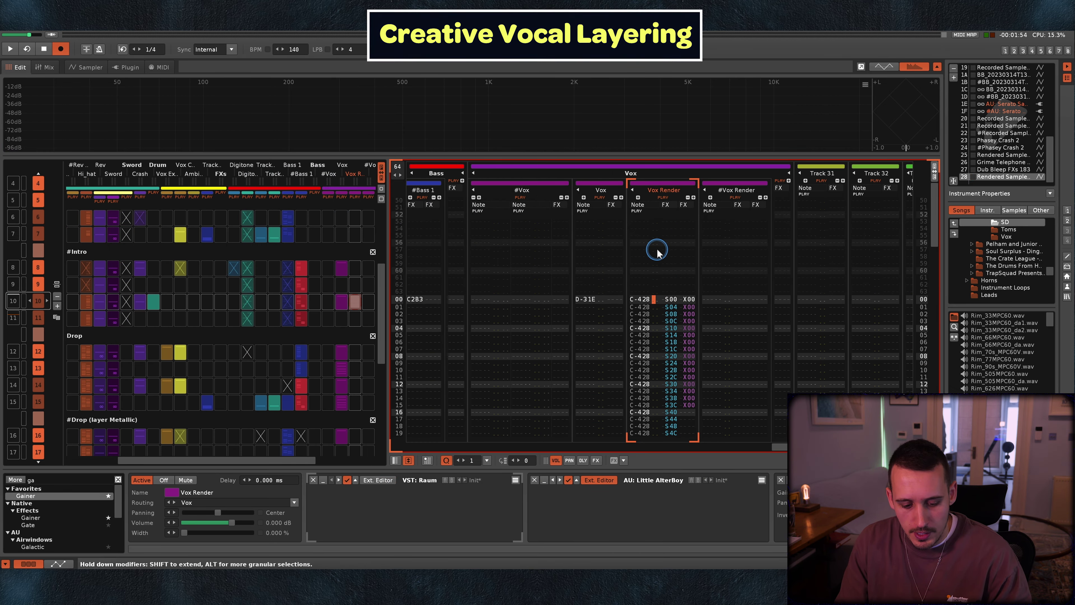
key(super+a)
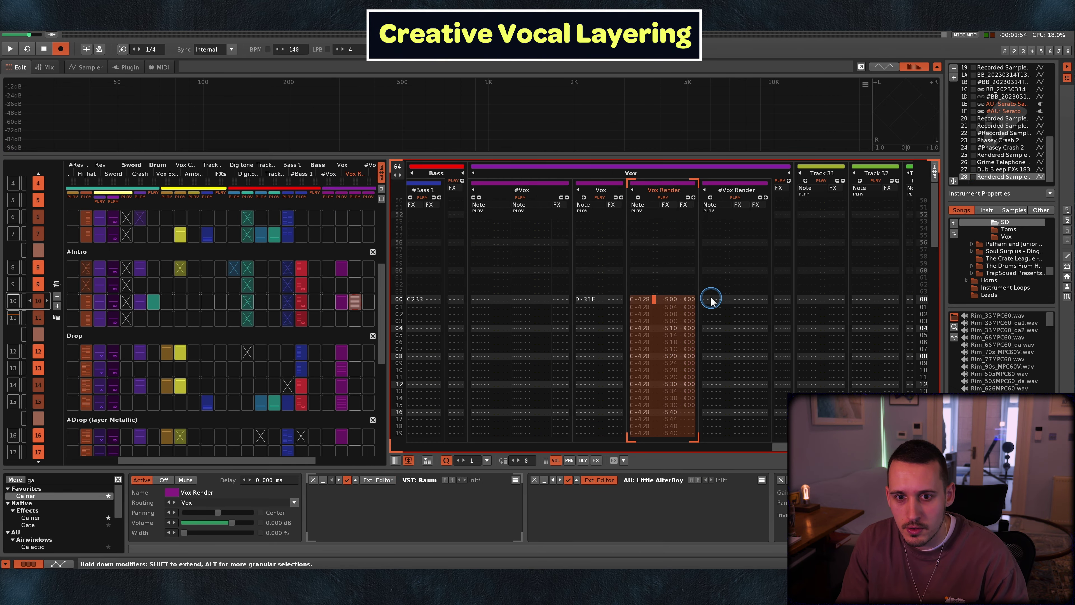
click(711, 299)
key(ctrl+v)
click(705, 252)
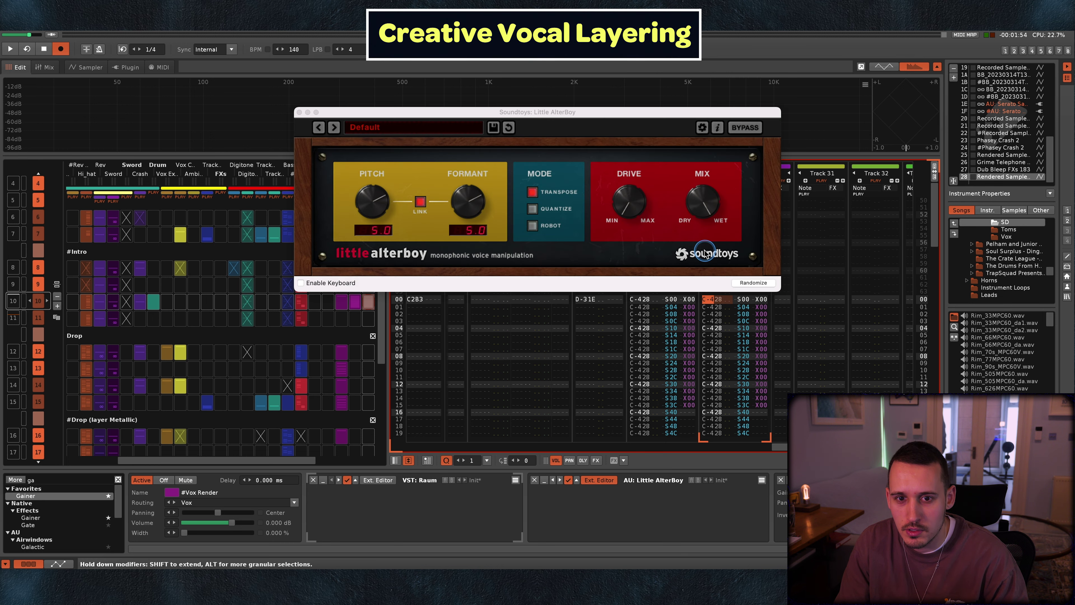
key(space)
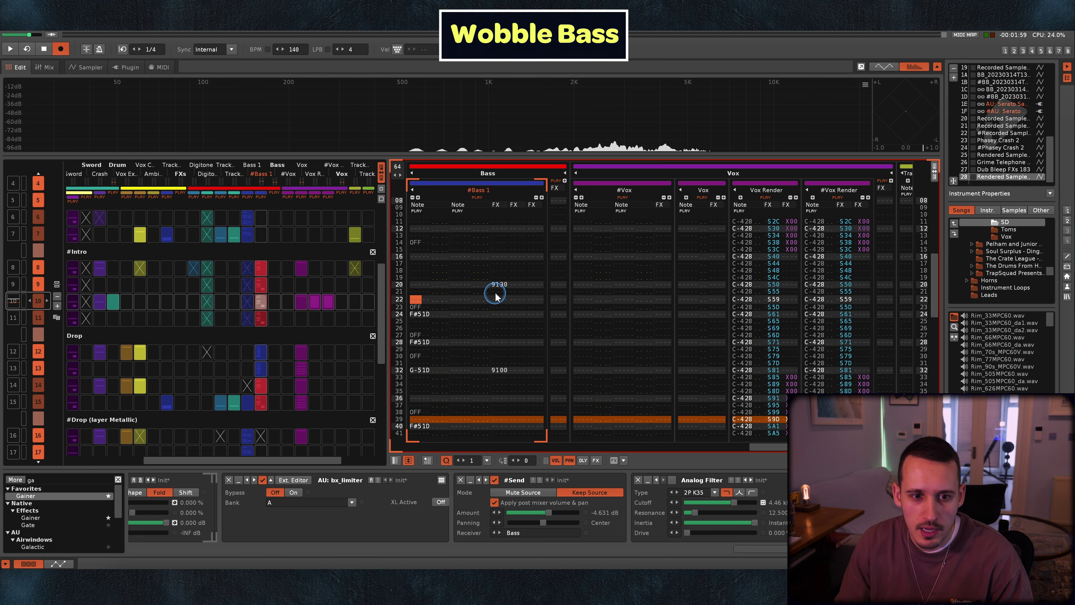
Play the wobble bass pattern and show instrument 1D's sample waveform
key(space)
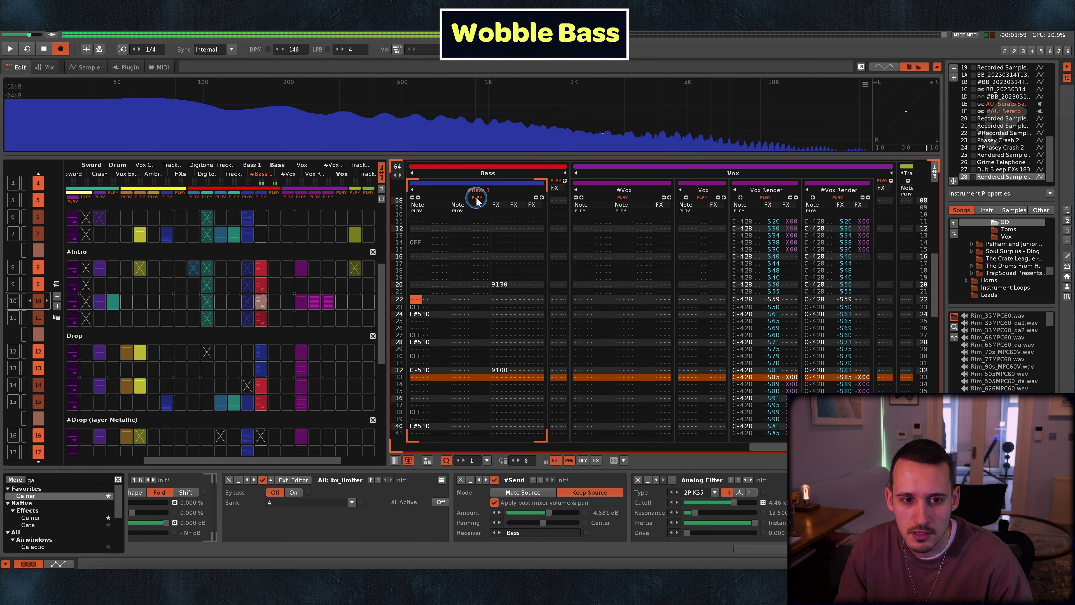
click(425, 315)
key(shift+Return)
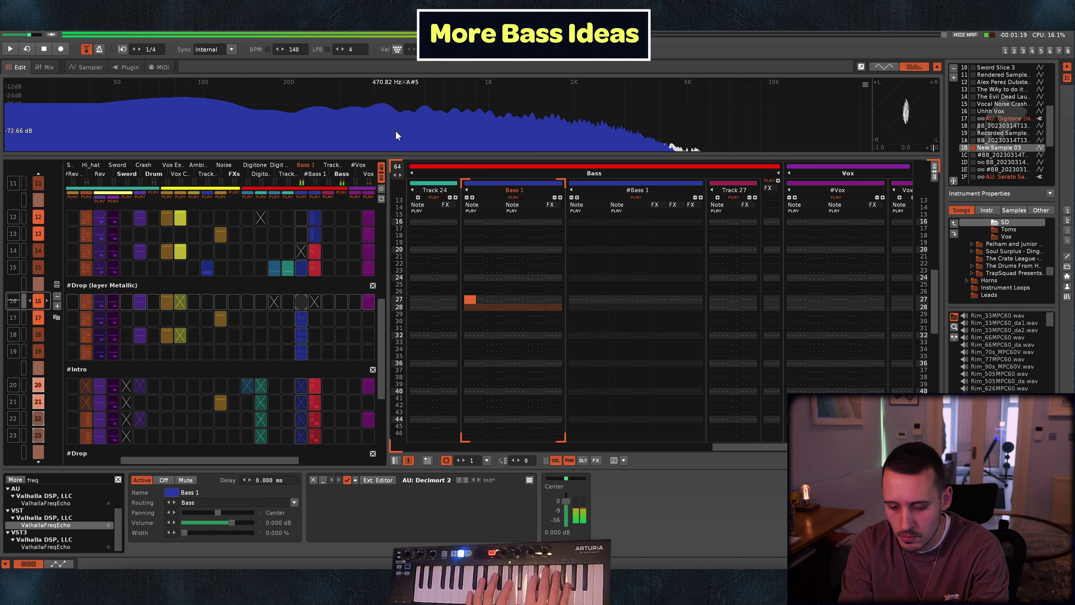
Play the metallic drop, stop it, then restart song playback
key(space)
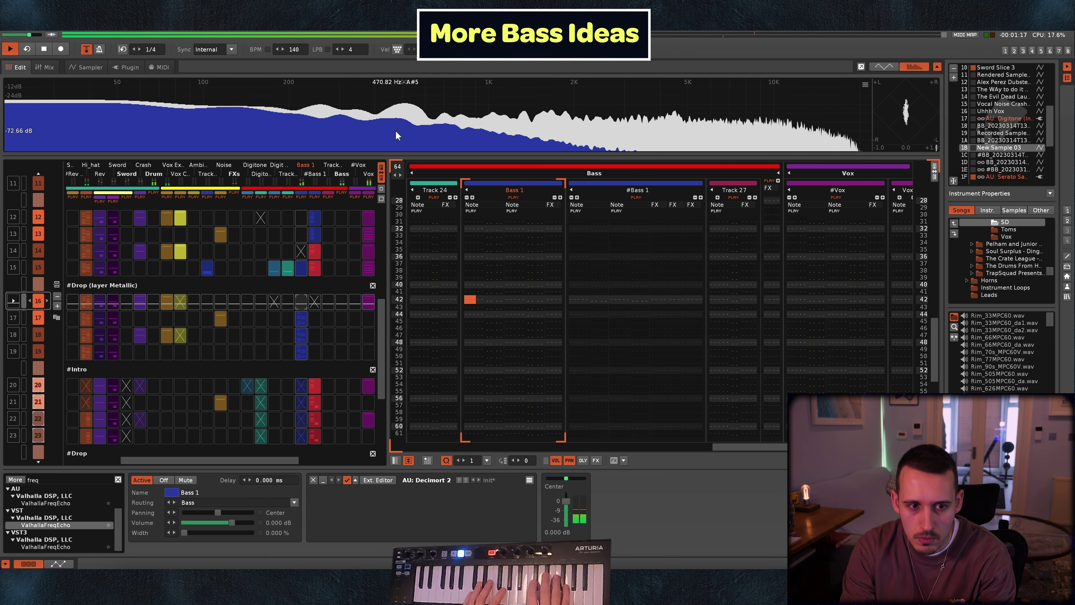
key(space)
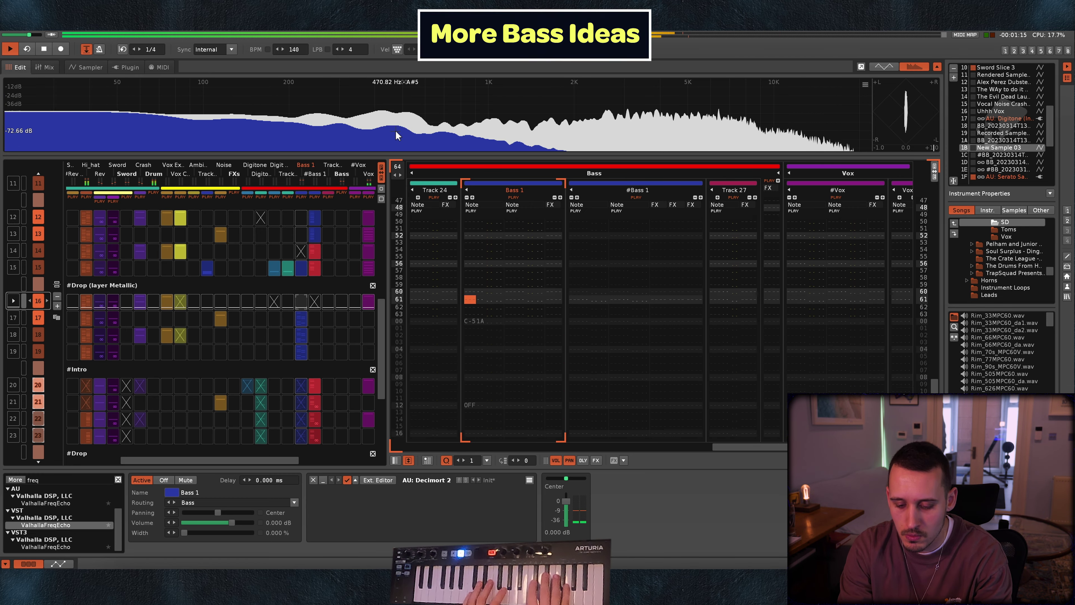
click(396, 132)
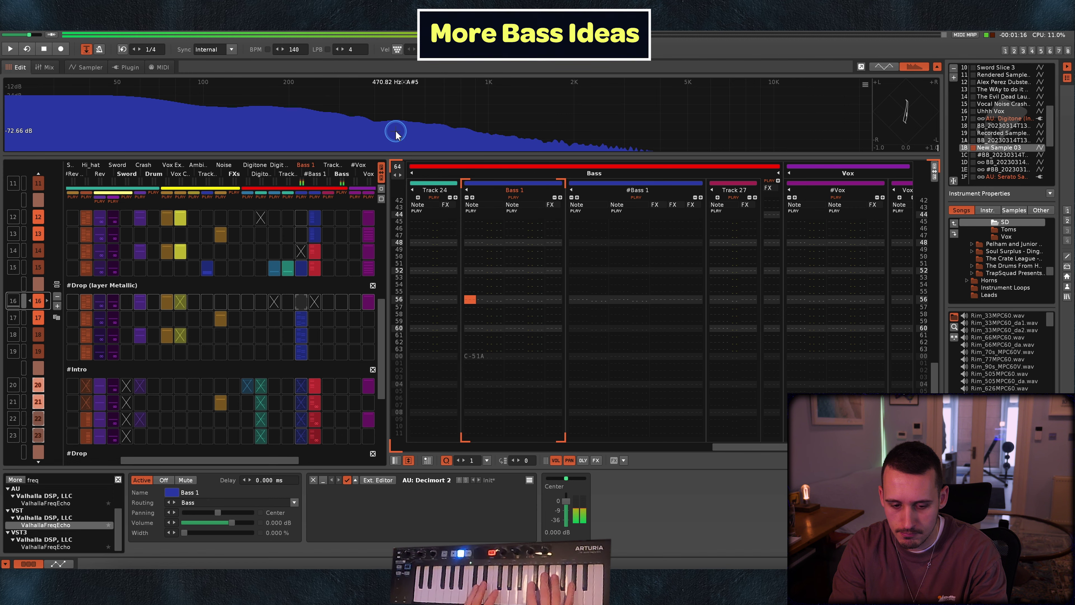
key(space)
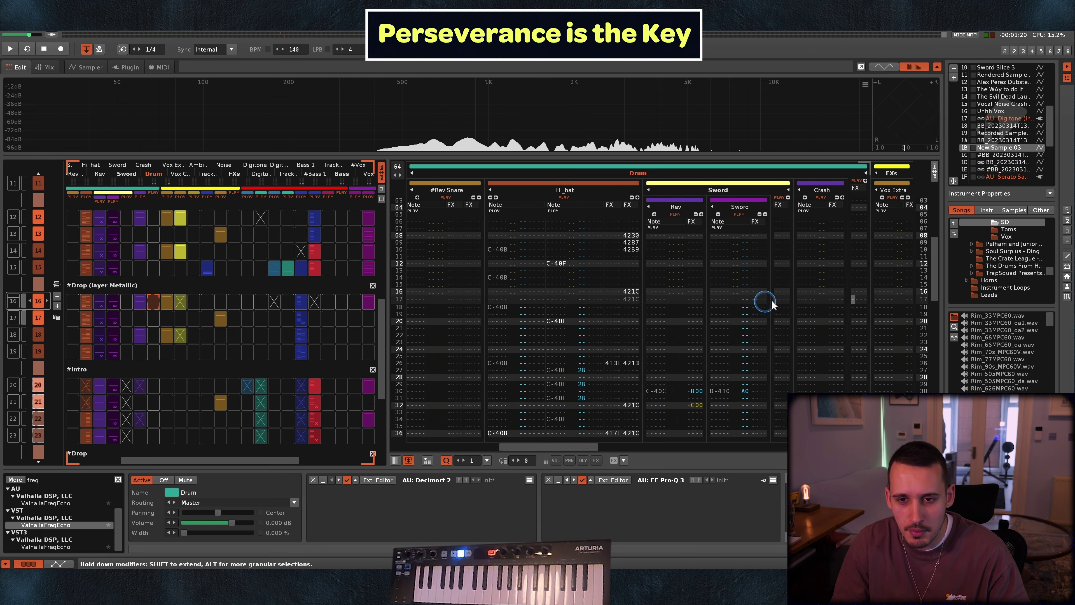
Fill the Drum group's effect column with X00 stop commands on rows 16 through 31
click(859, 295)
drag(780, 293, 784, 294)
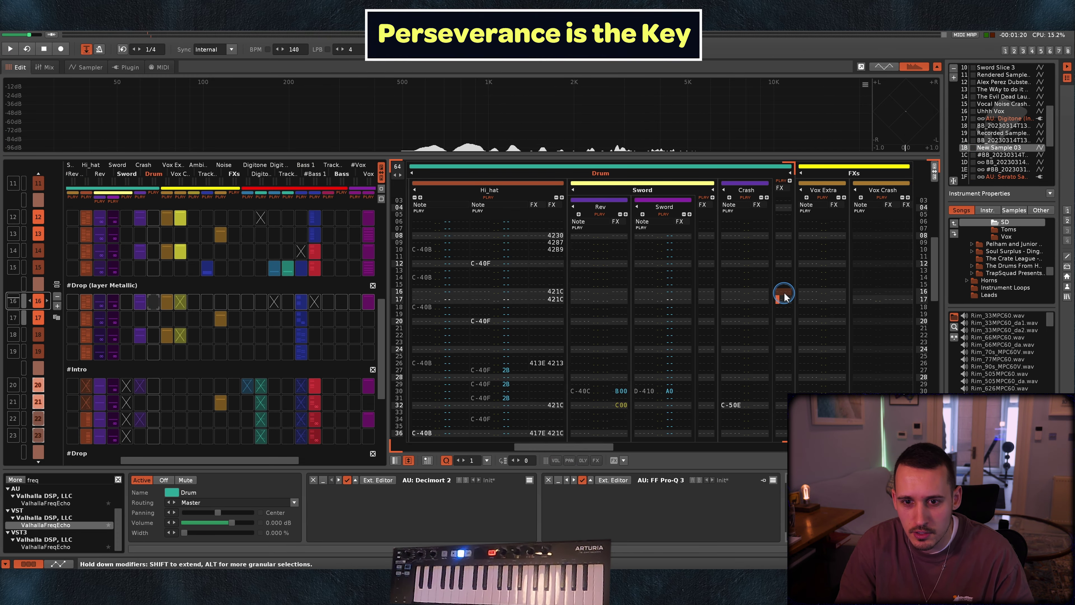
key(Escape)
scroll(784, 297, up, 1)
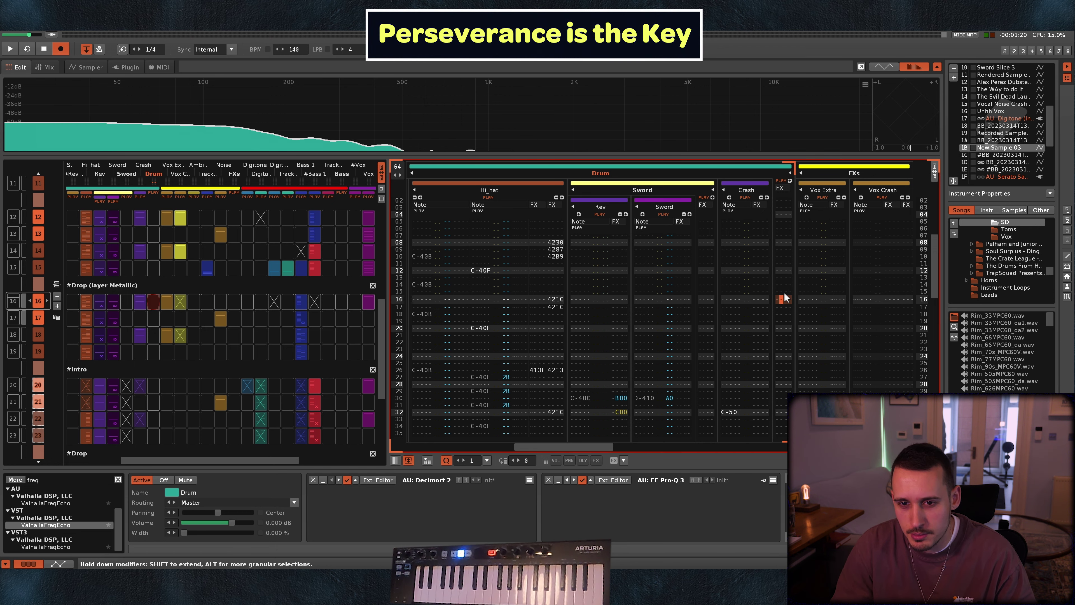
text(x)
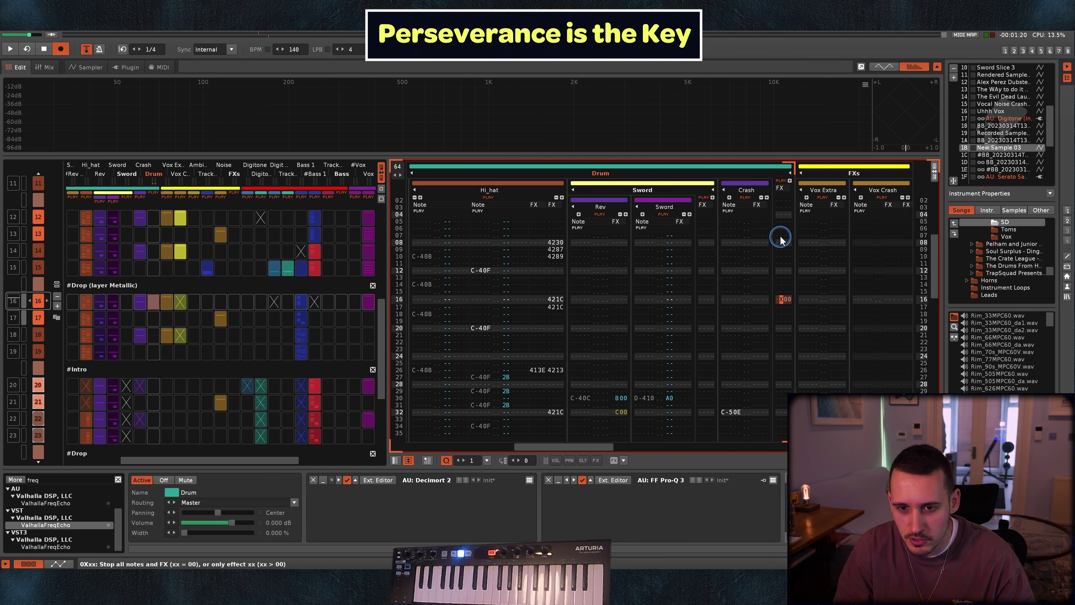
text(xxxxxxxxxx)
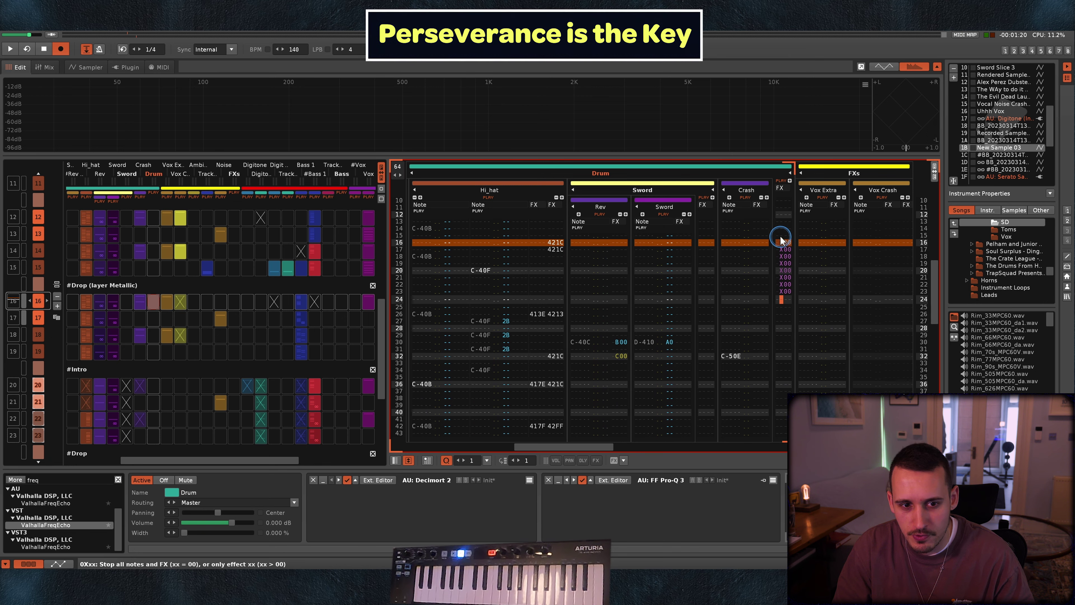
text(xxxxx)
key(Up)
key(Up)
key(Up)
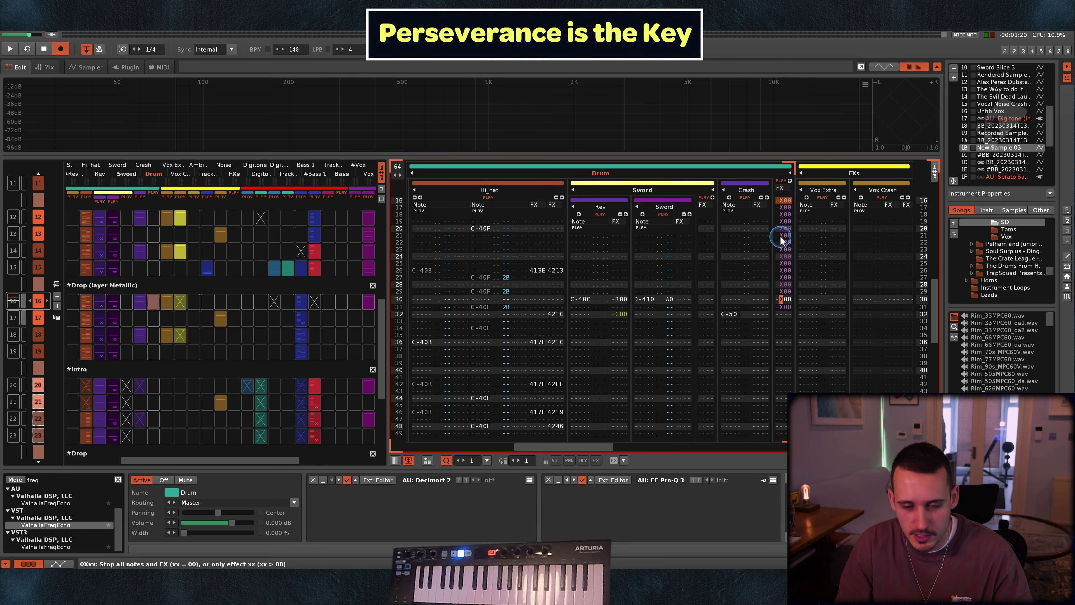
scroll(262, 313, right, 3)
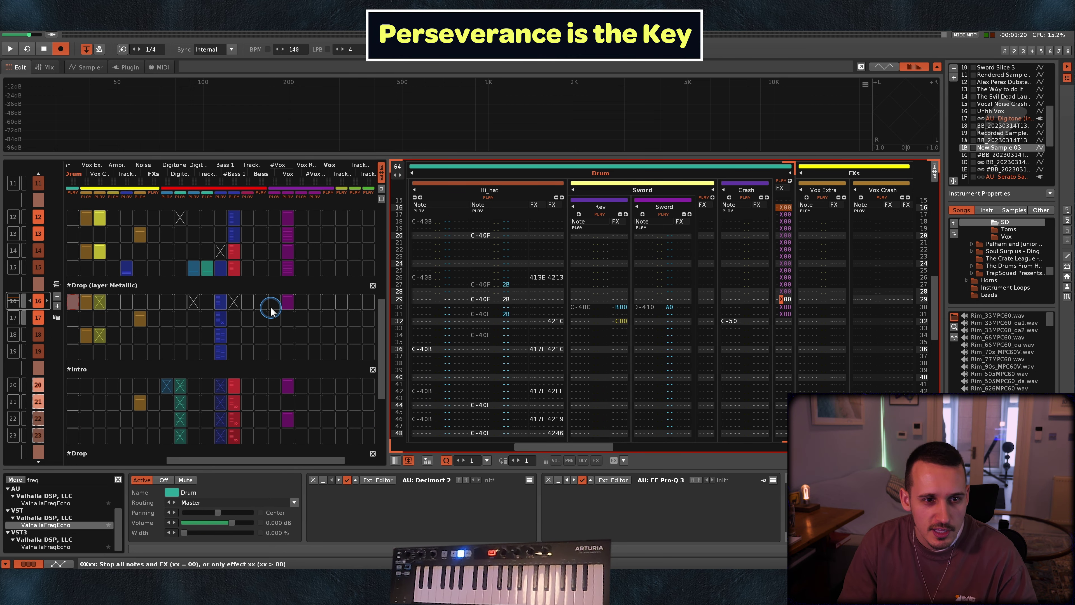
Show Bass 1's drop pattern and focus the Bass 1 track
click(225, 301)
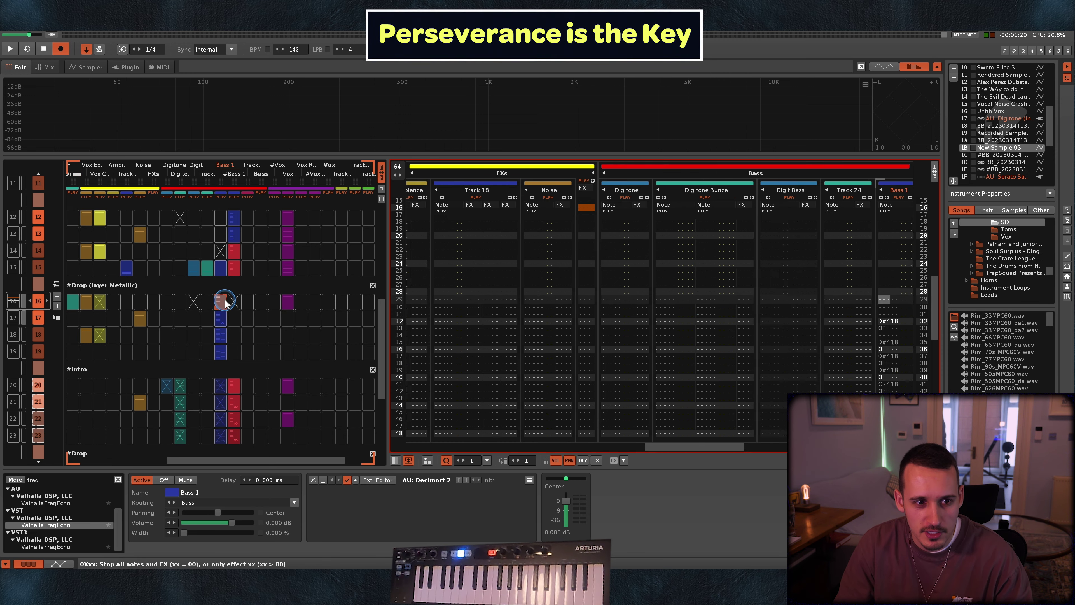
click(809, 295)
click(625, 287)
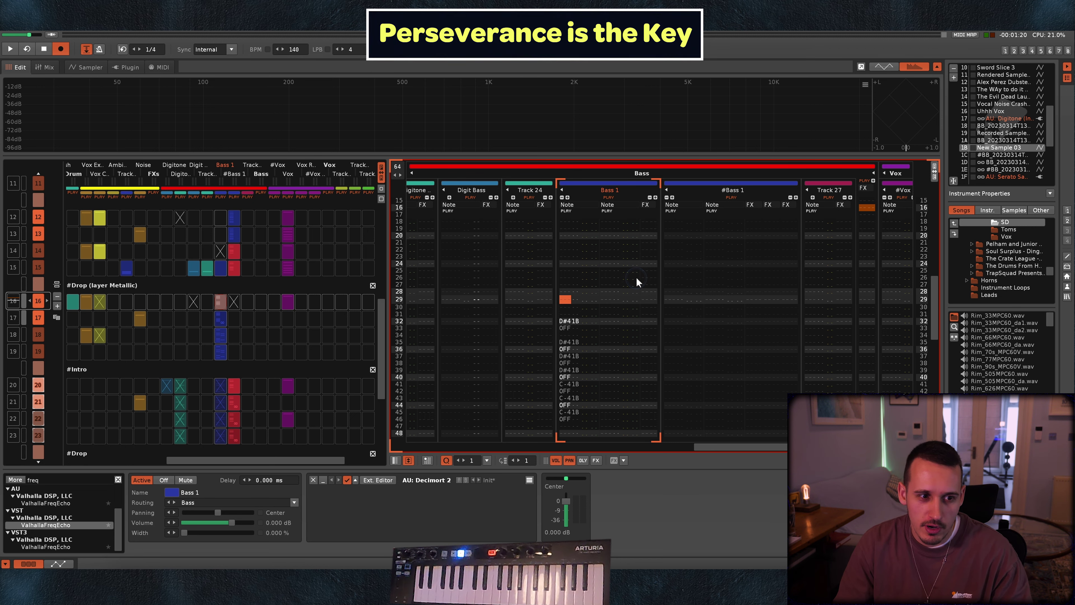
Solo the Bass 1 track while briefly playing the pattern
key(space)
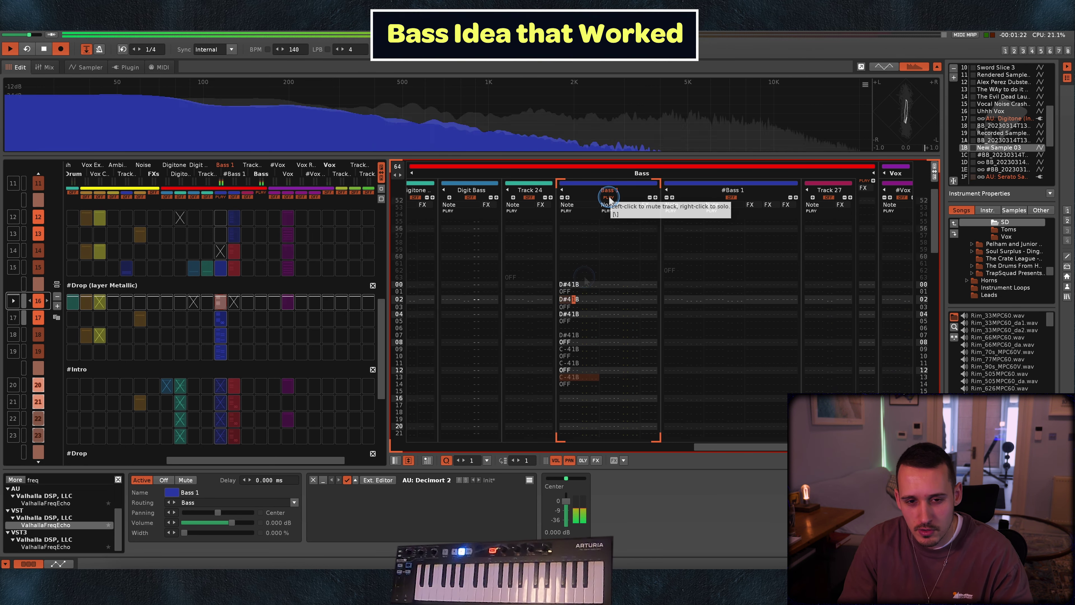
right_click(608, 198)
key(space)
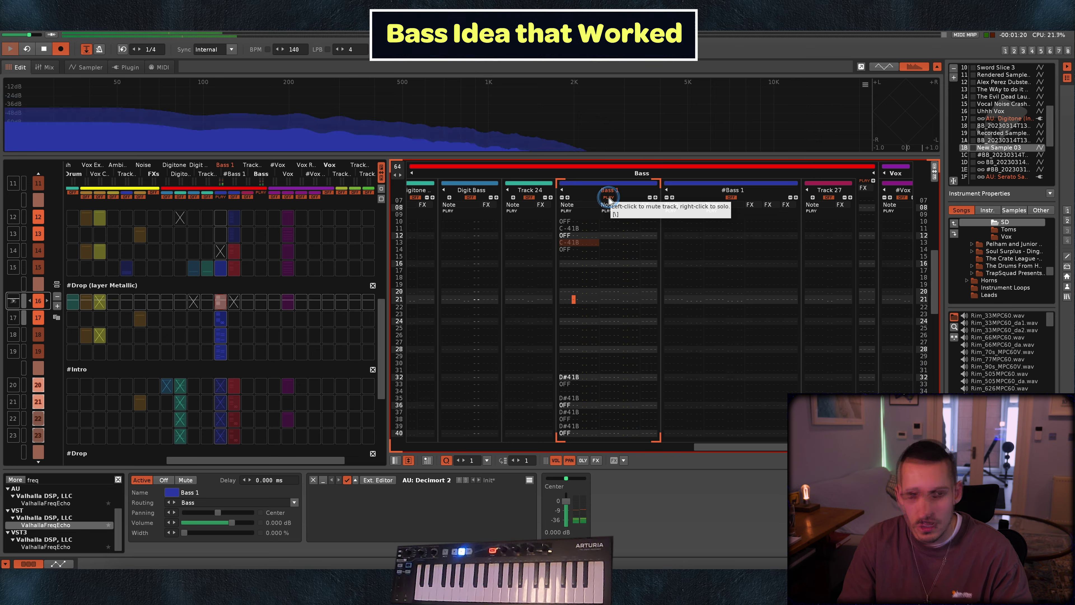
Inspect the original bass and New Sample 03 waveforms and the volume modulation, then return to the pattern
key(F3)
click(1002, 140)
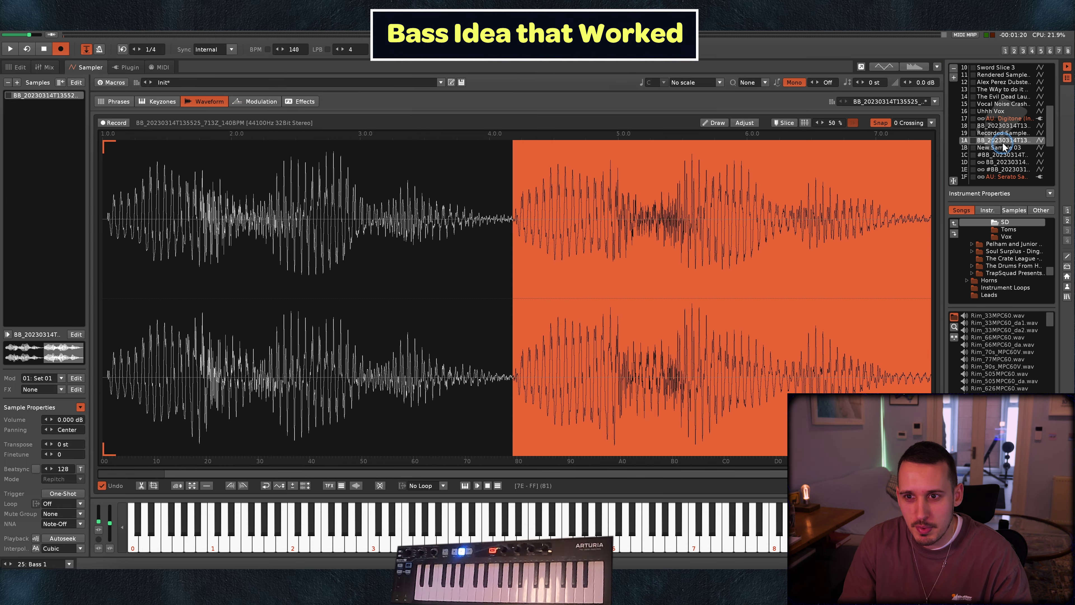
click(1003, 147)
click(1001, 141)
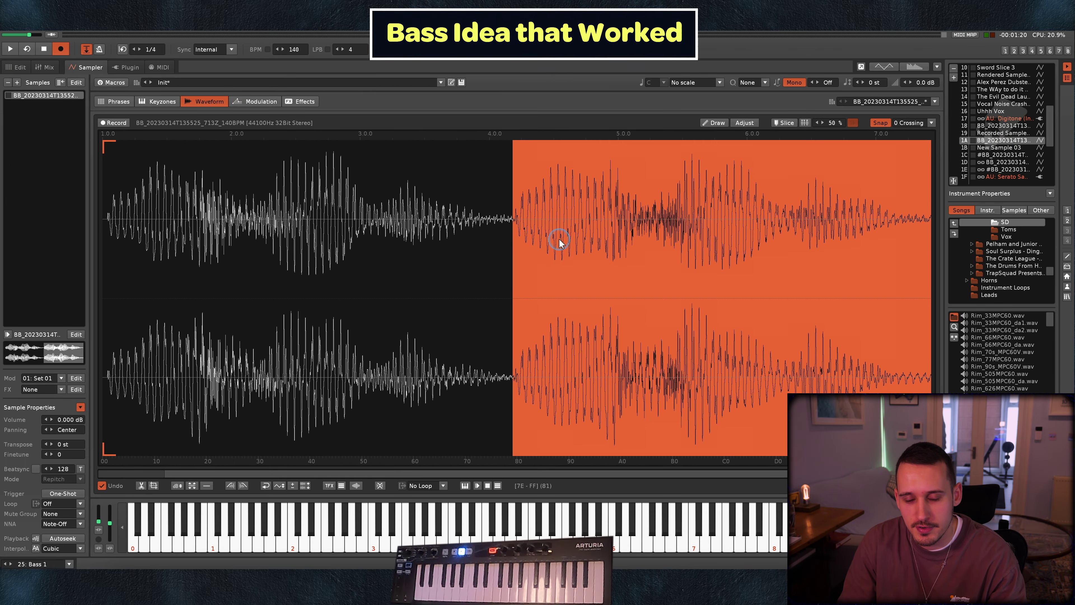
key(Return)
click(1010, 147)
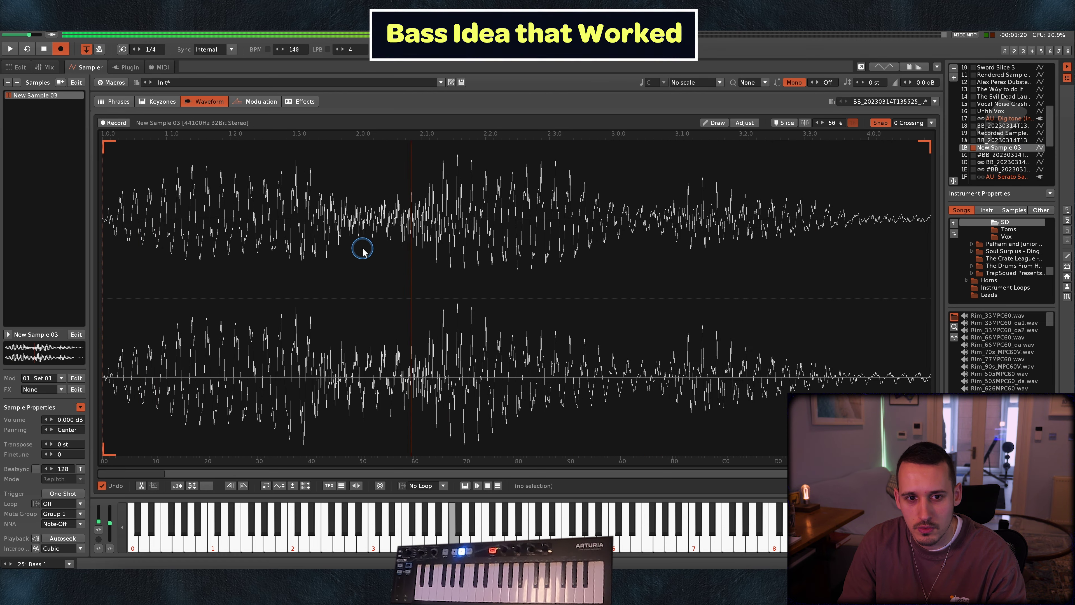
click(261, 101)
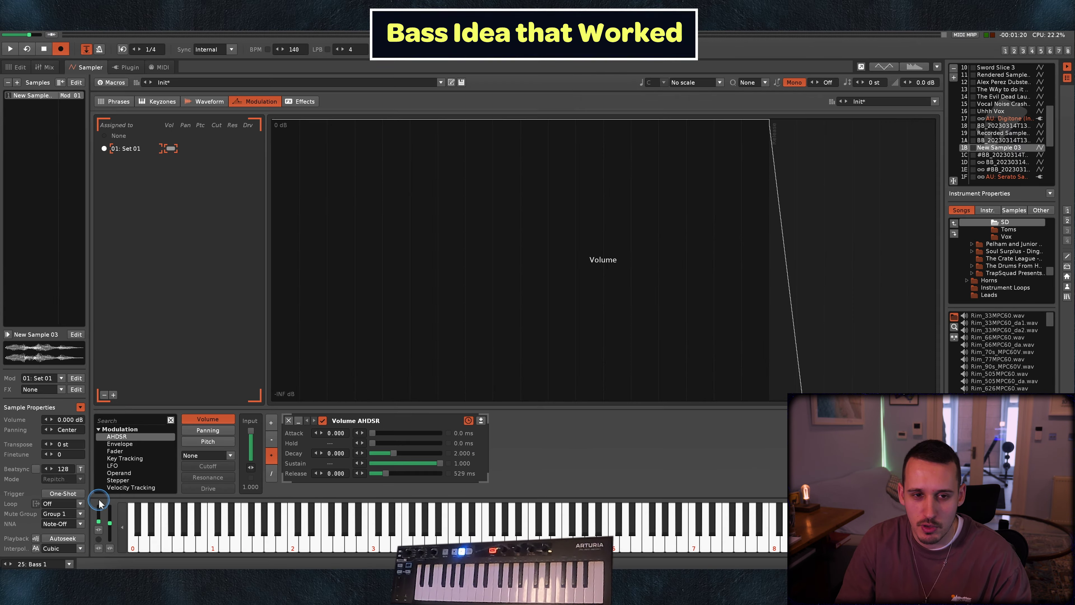
key(F2)
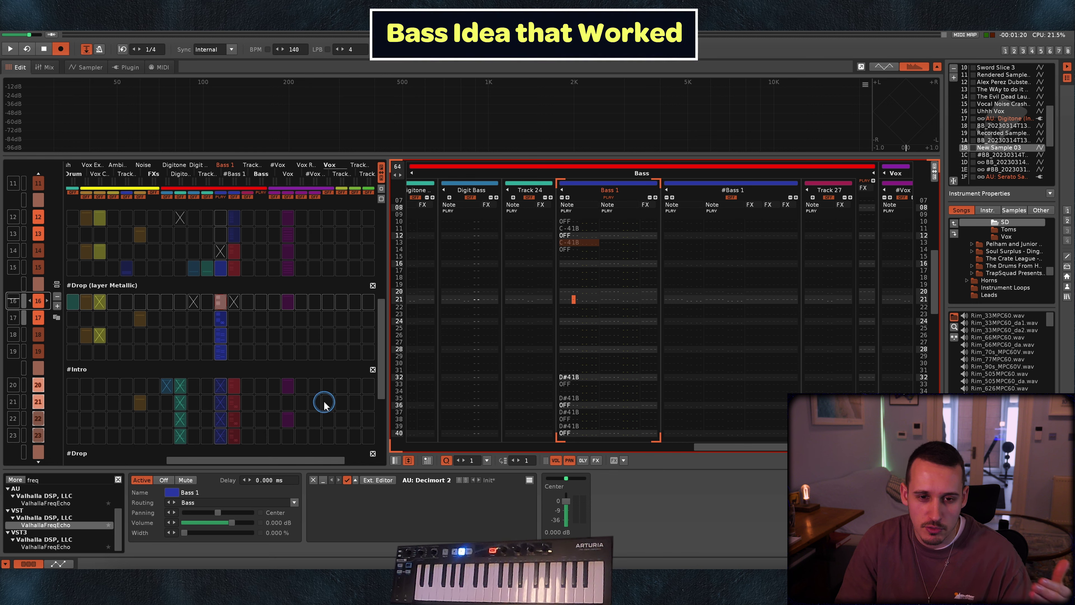
Play the soloed bass pattern, then unsolo Bass 1 and browse the sequence
scroll(569, 275, up, 4)
scroll(585, 276, down, 1)
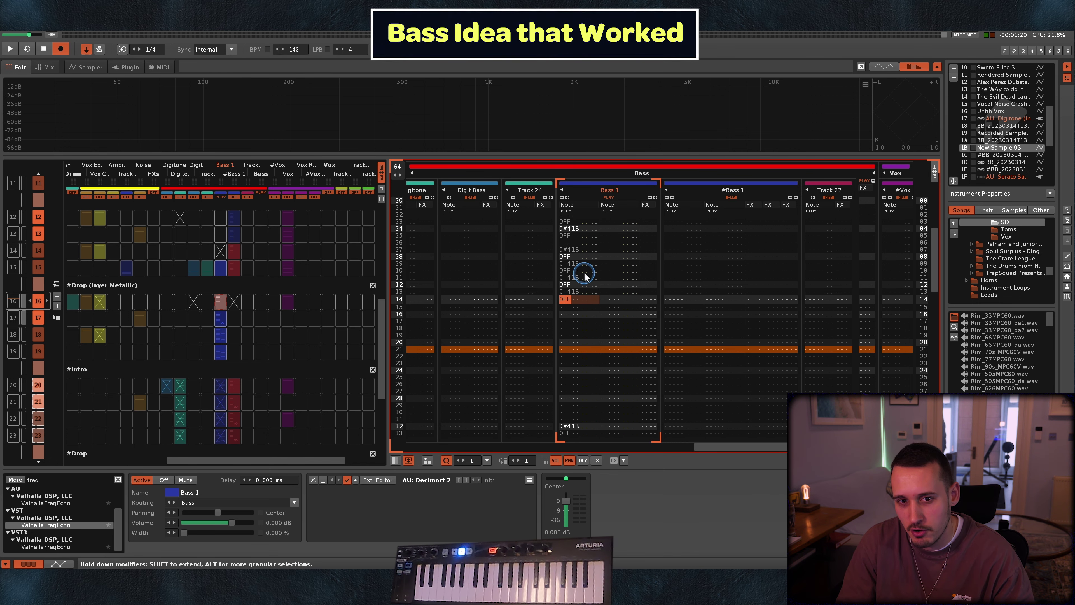
scroll(582, 277, down, 9)
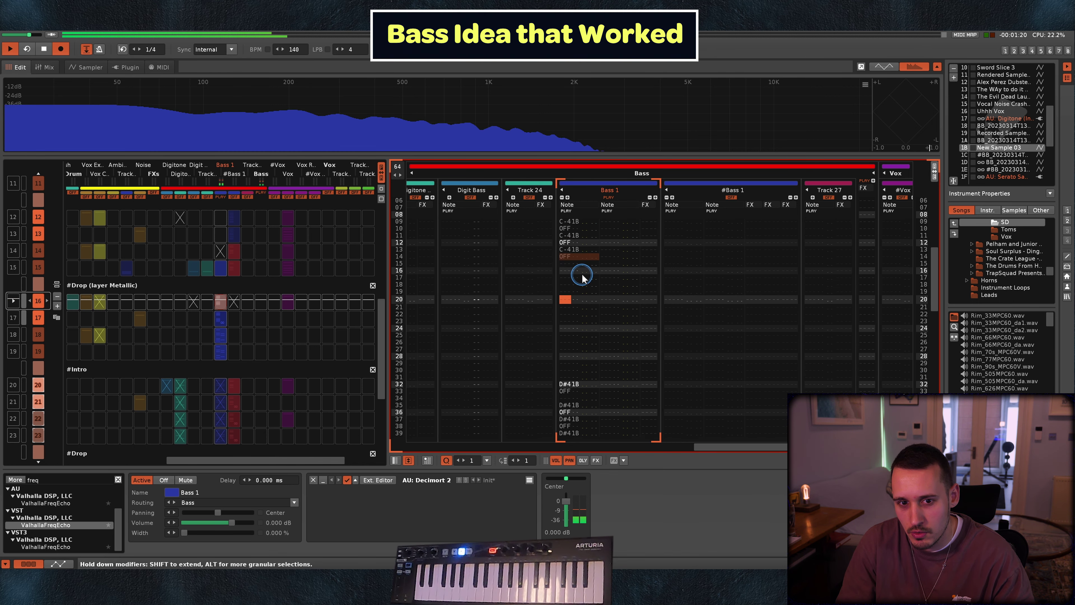
scroll(582, 277, up, 10)
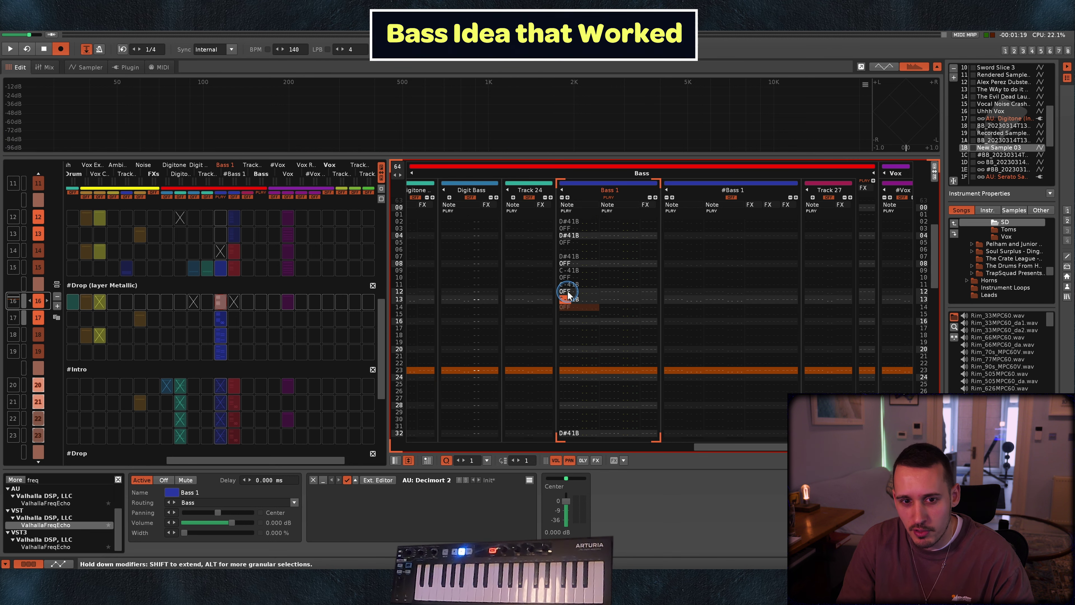
key(space)
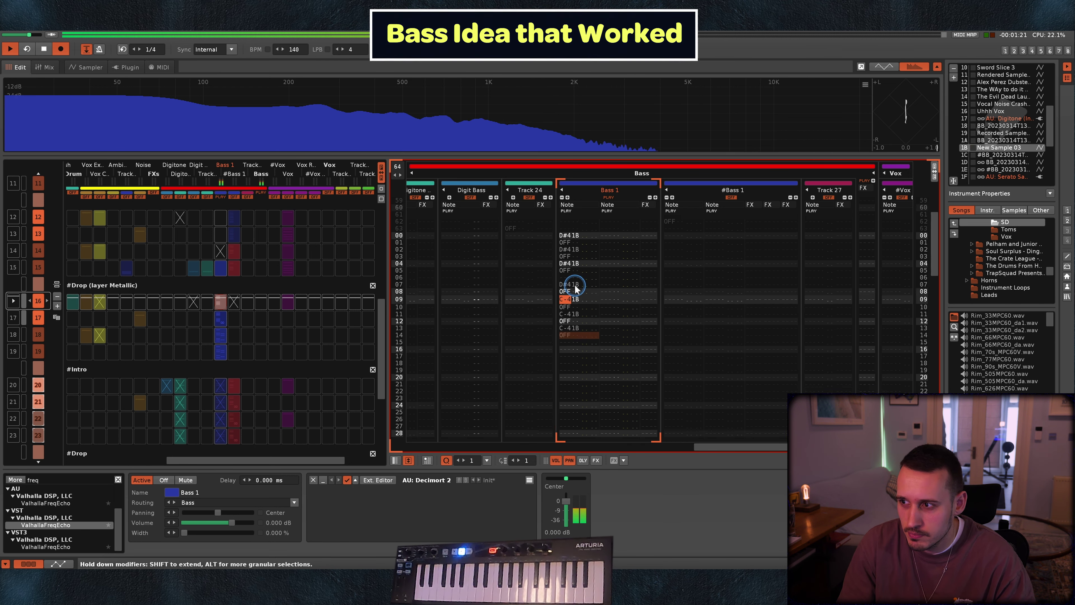
key(space)
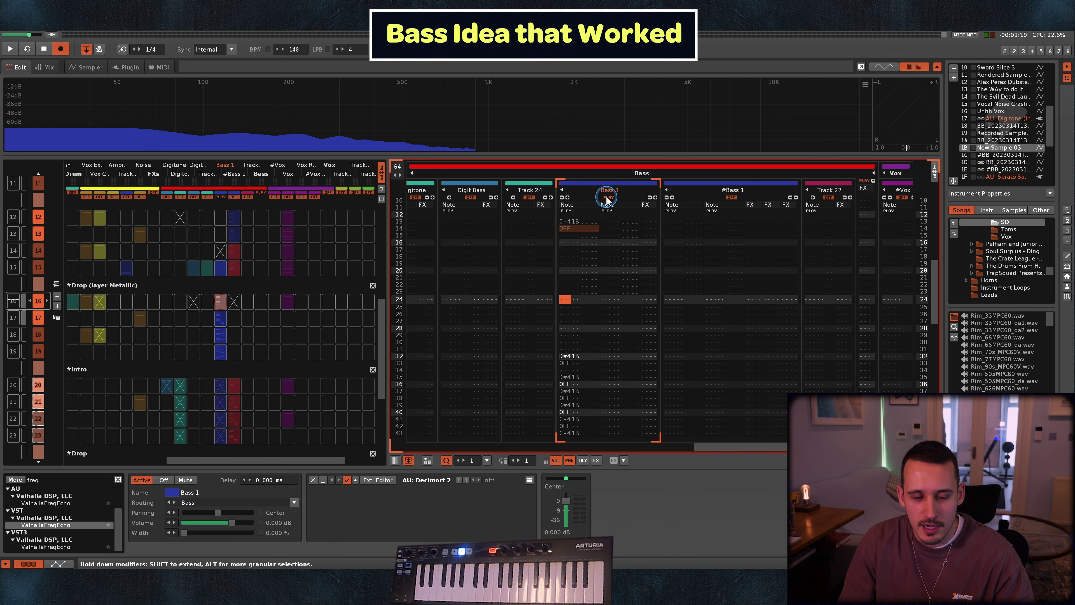
right_click(605, 199)
scroll(287, 305, up, 1)
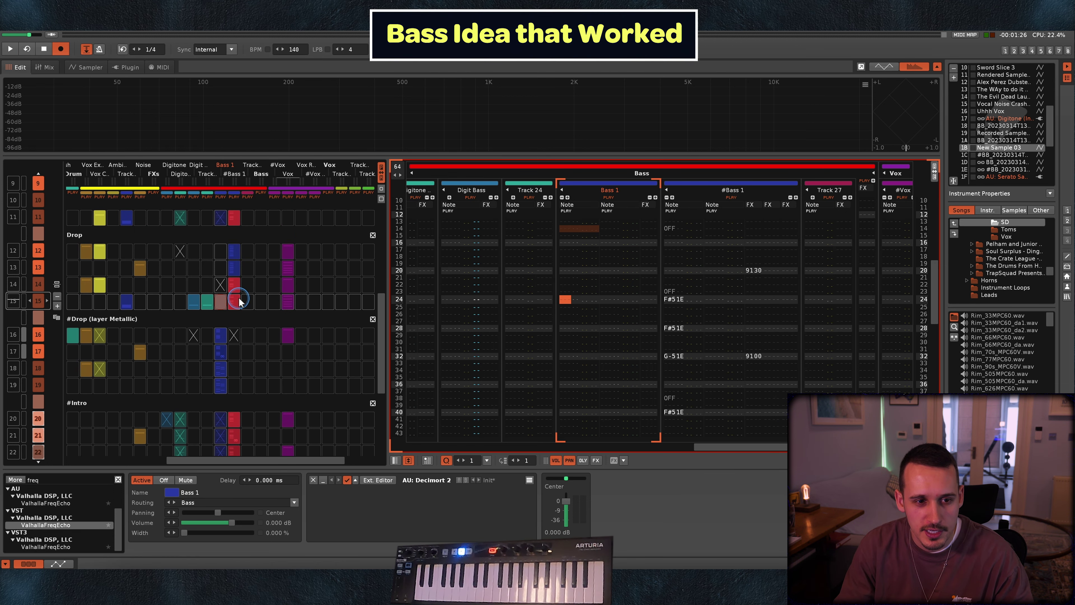
scroll(239, 301, down, 2)
scroll(593, 283, up, 5)
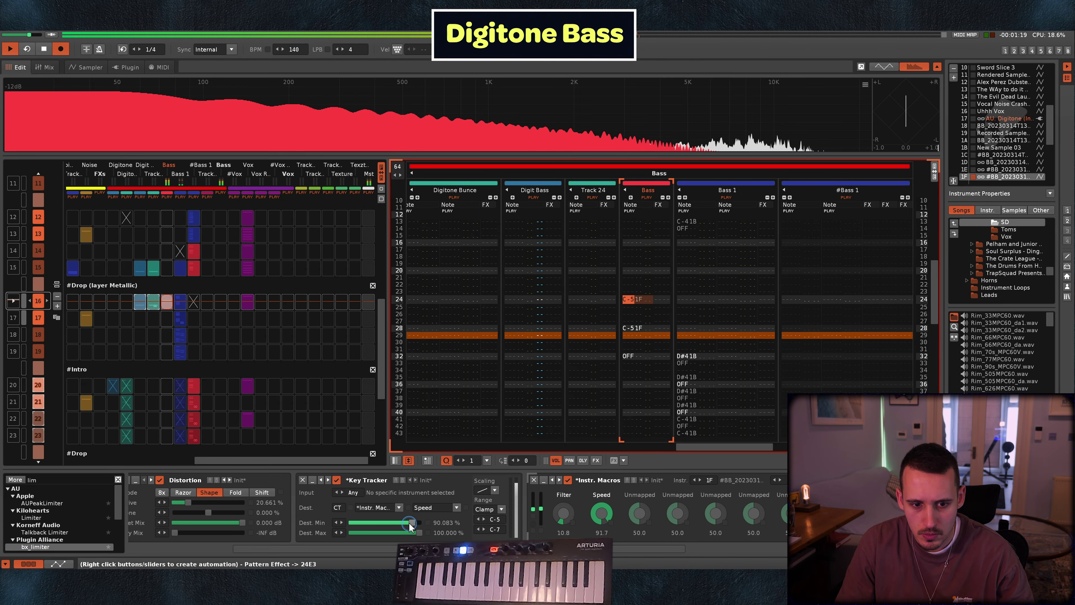
Lower the Key Tracker minimum to about 80% and open the bx_limiter plugin editor
drag(410, 525, 401, 524)
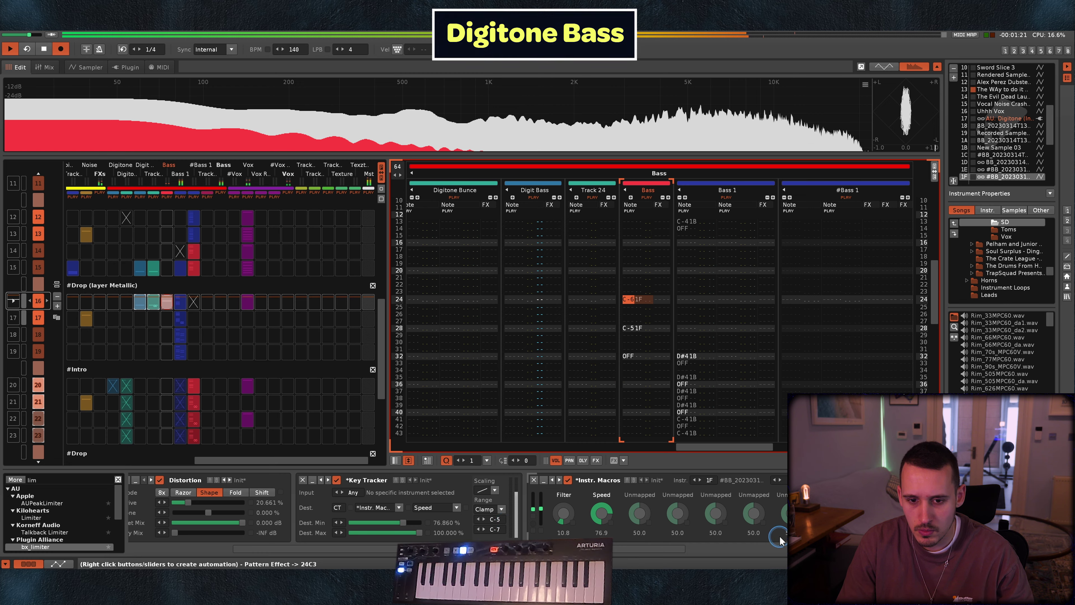
scroll(780, 541, right, 5)
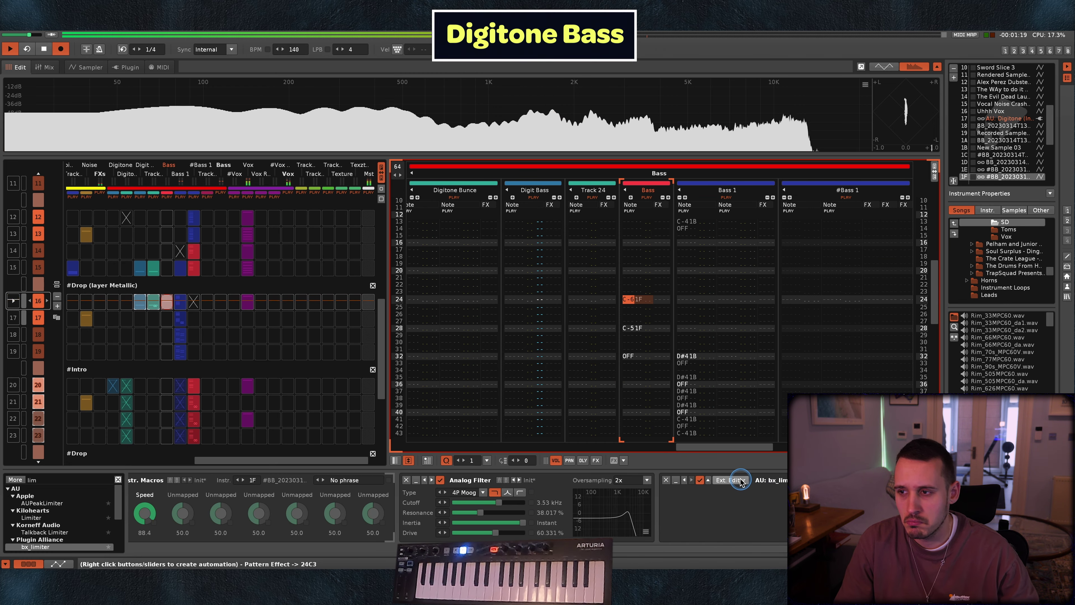
click(740, 480)
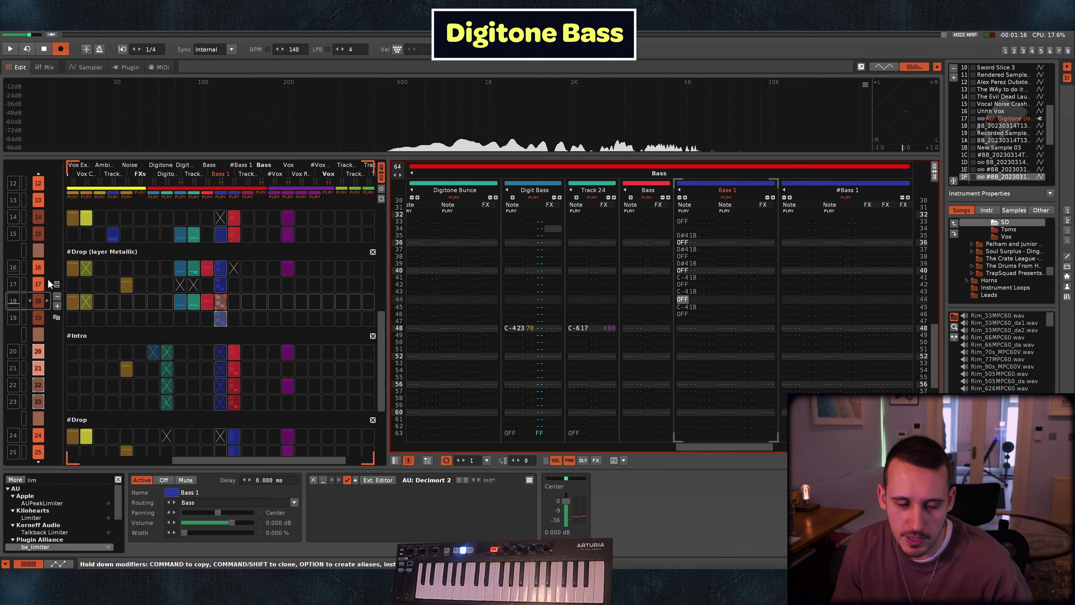
scroll(144, 292, up, 2)
Go to the Drop (layer Metallic) sequence at row 16, solo the Bass track and play it
click(203, 301)
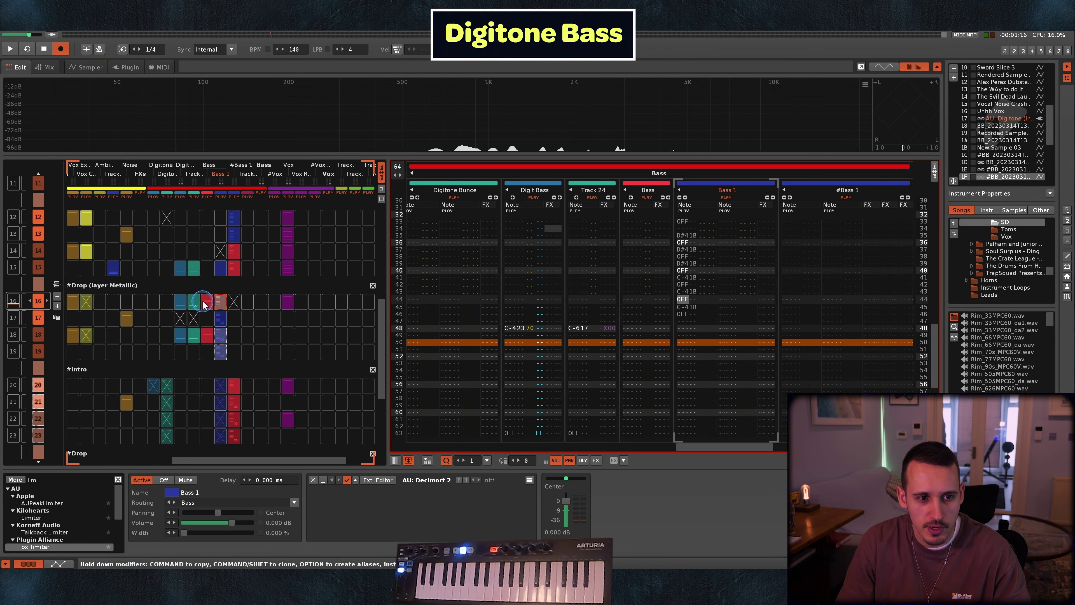
click(203, 303)
click(654, 298)
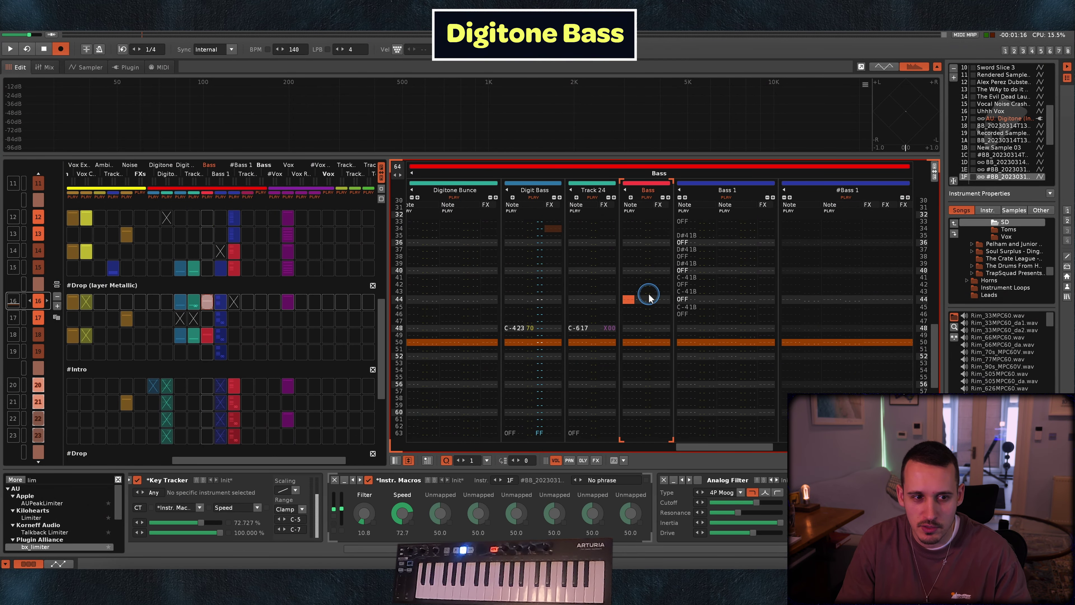
scroll(641, 274, up, 4)
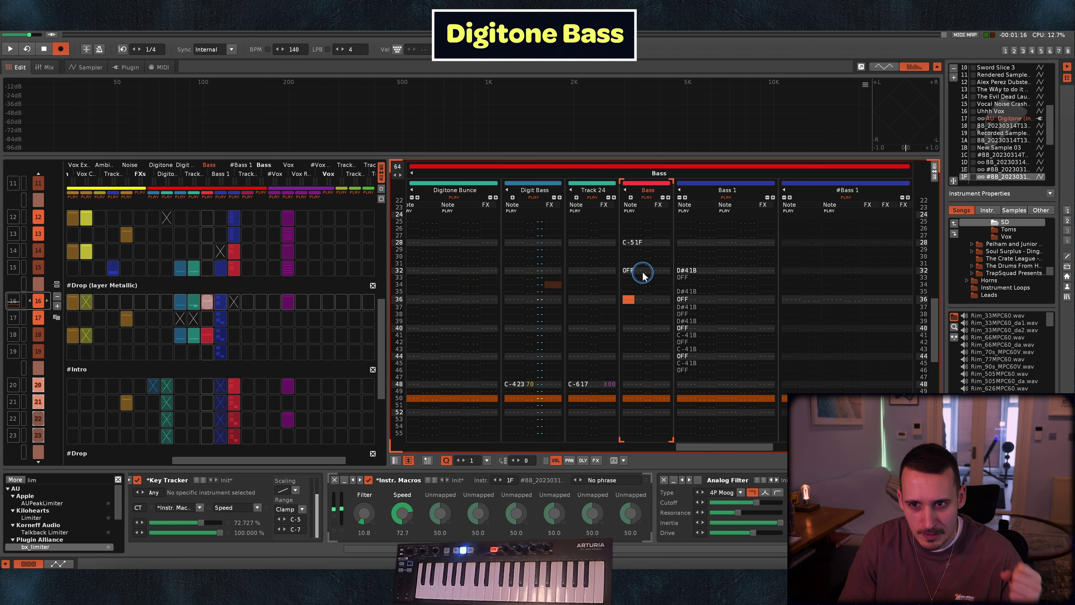
scroll(673, 252, up, 6)
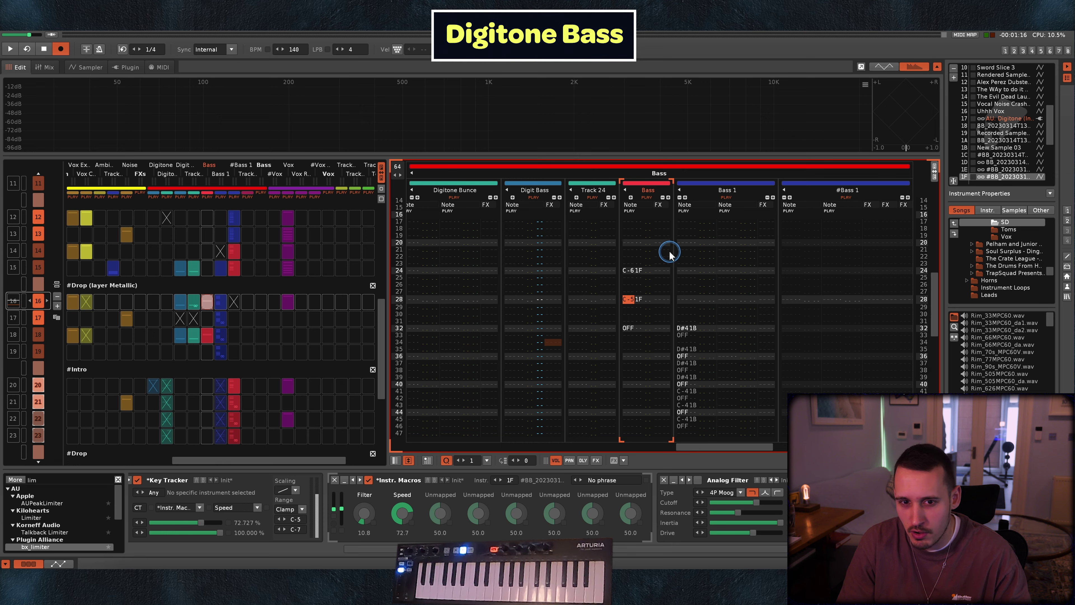
right_click(647, 199)
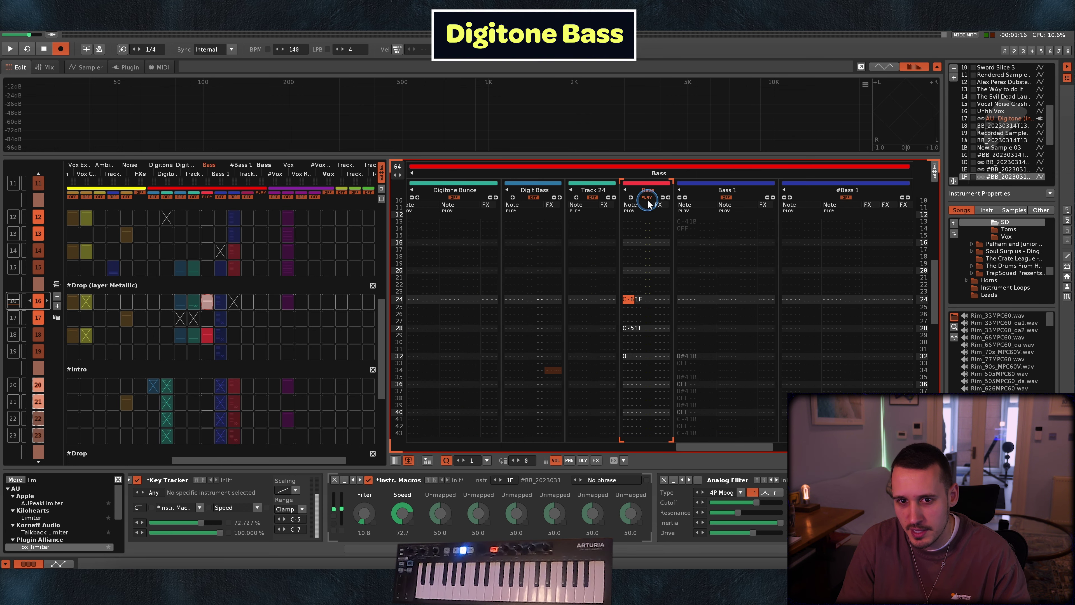
key(space)
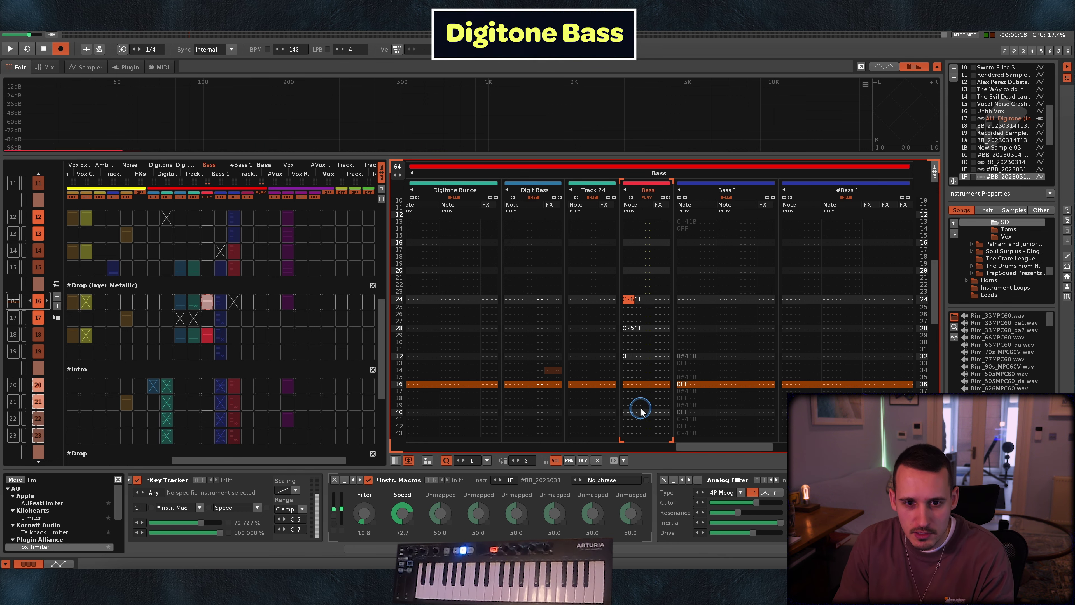
click(637, 301)
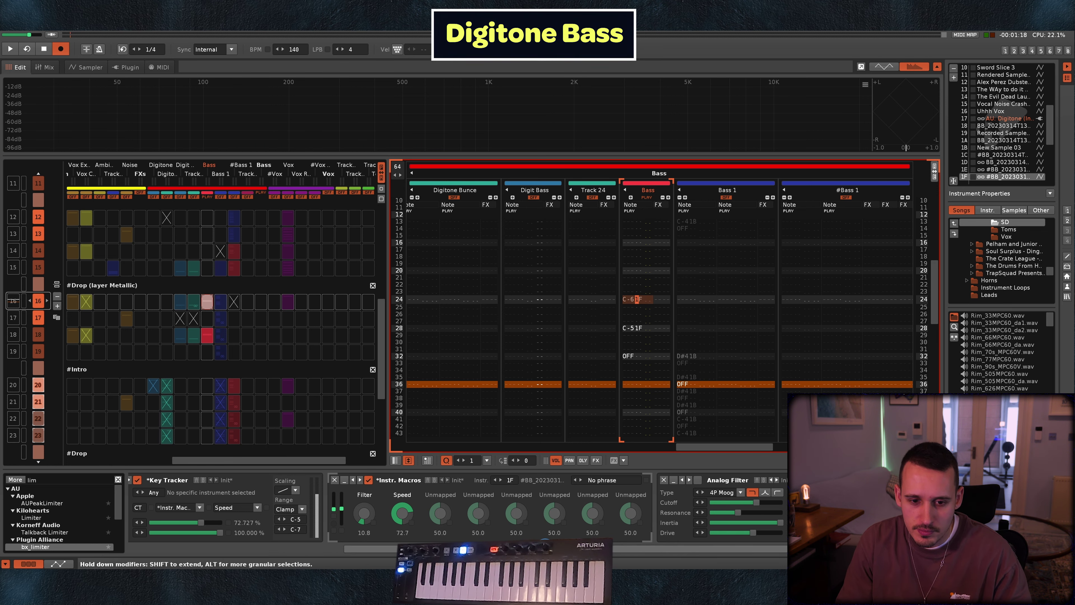
scroll(344, 551, left, 5)
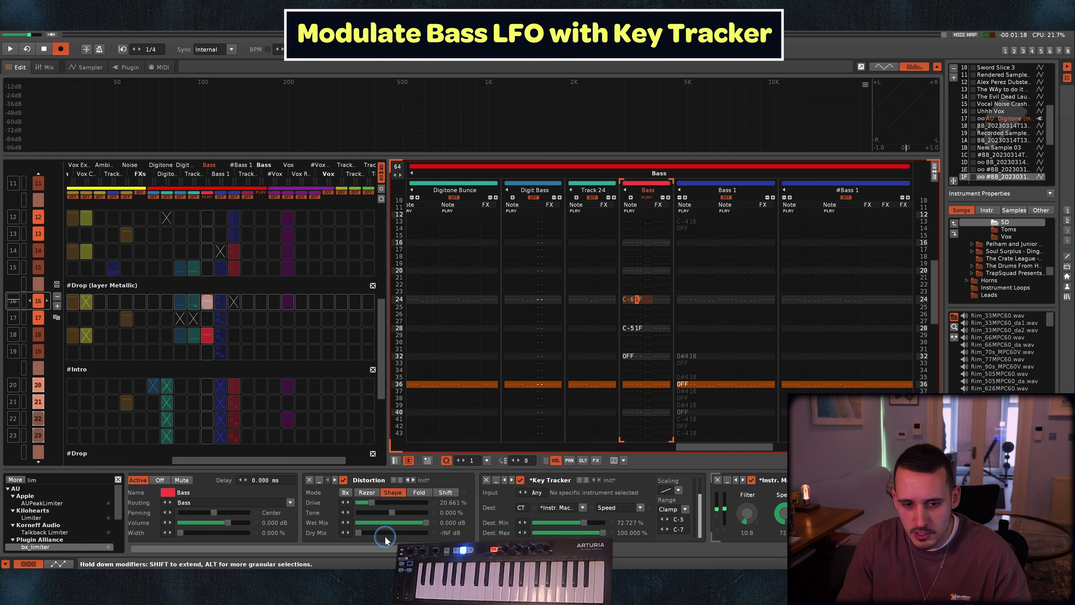
Check that the Speed macro drives set 02's volume LFO frequency, then show the waveform
scroll(698, 503, right, 5)
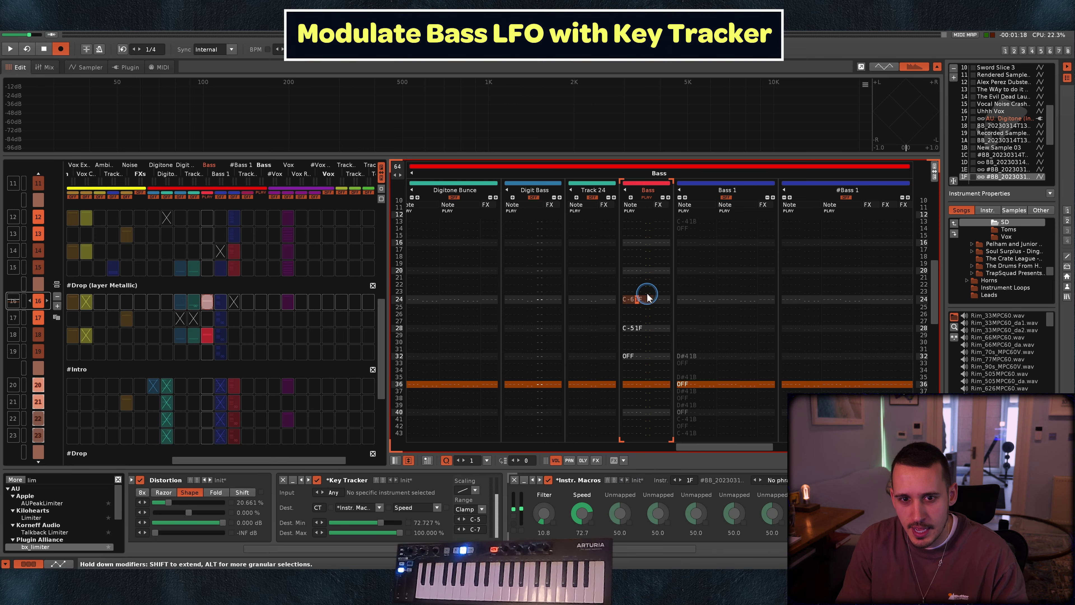
key(F3)
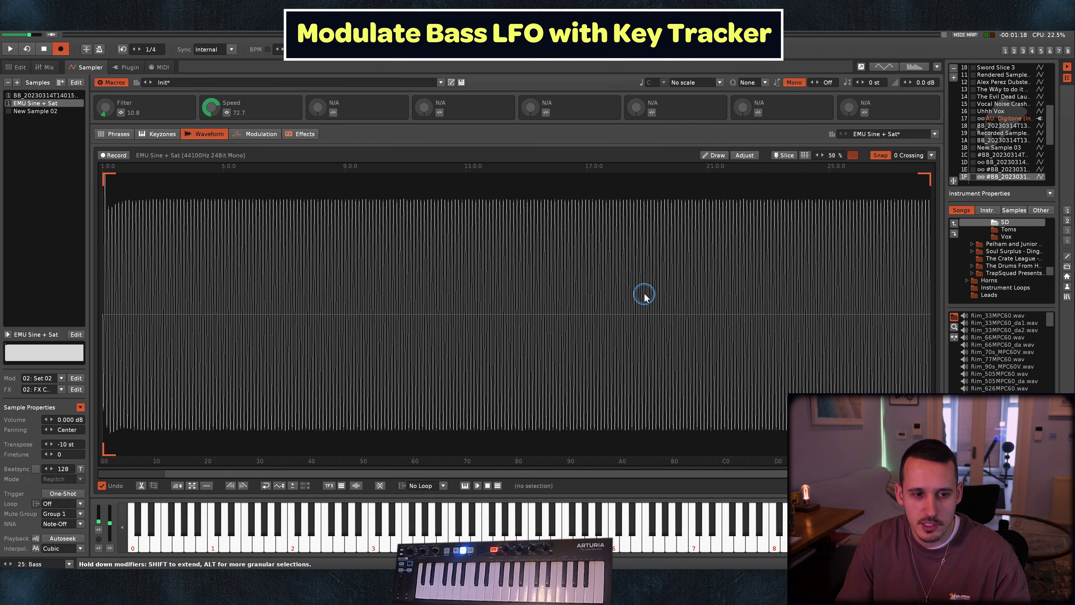
click(255, 138)
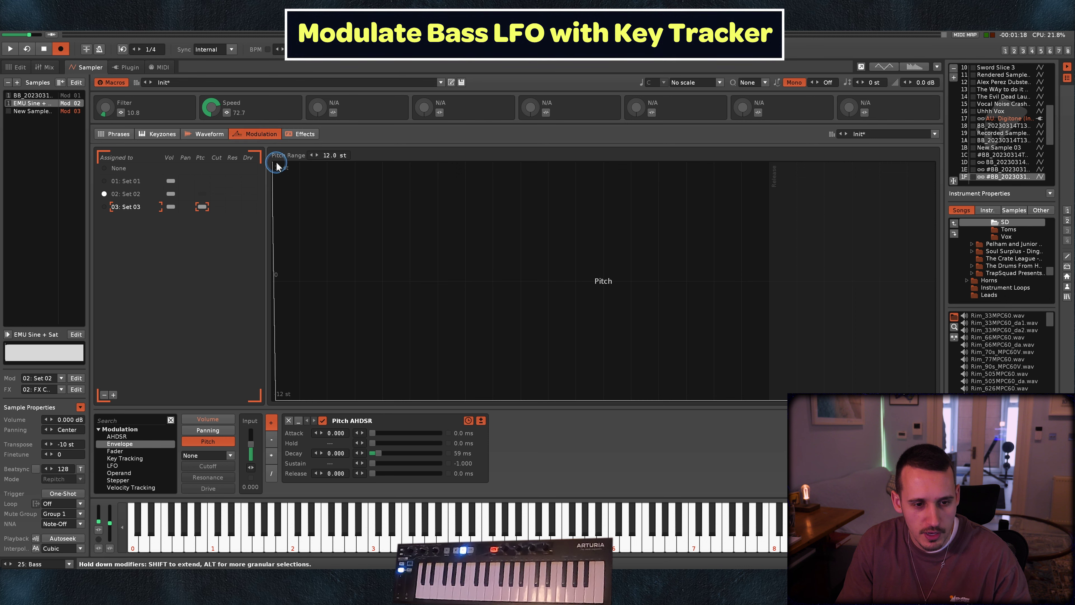
click(207, 419)
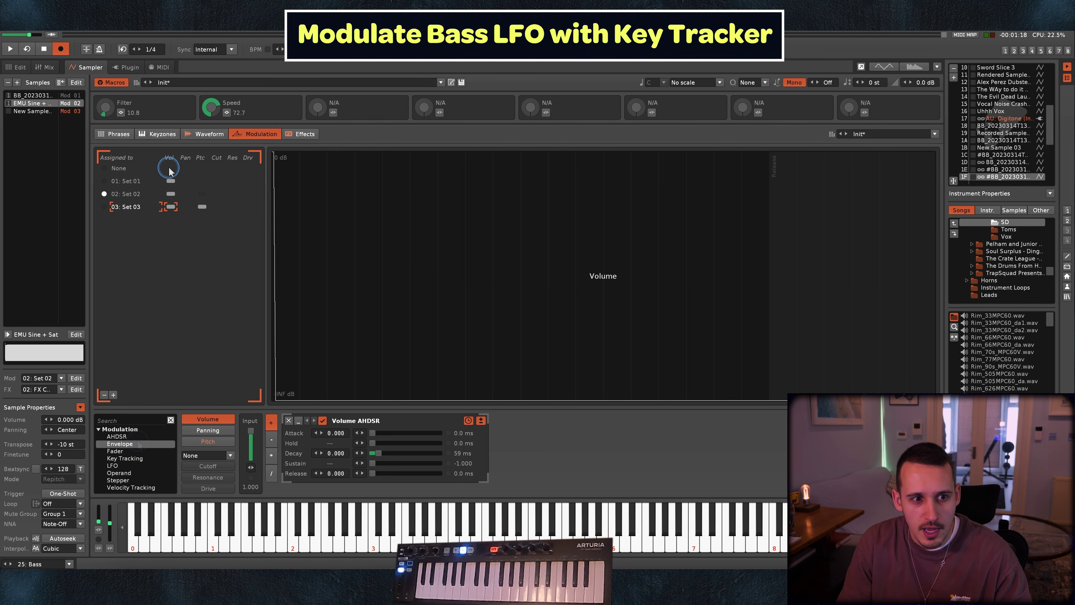
click(128, 193)
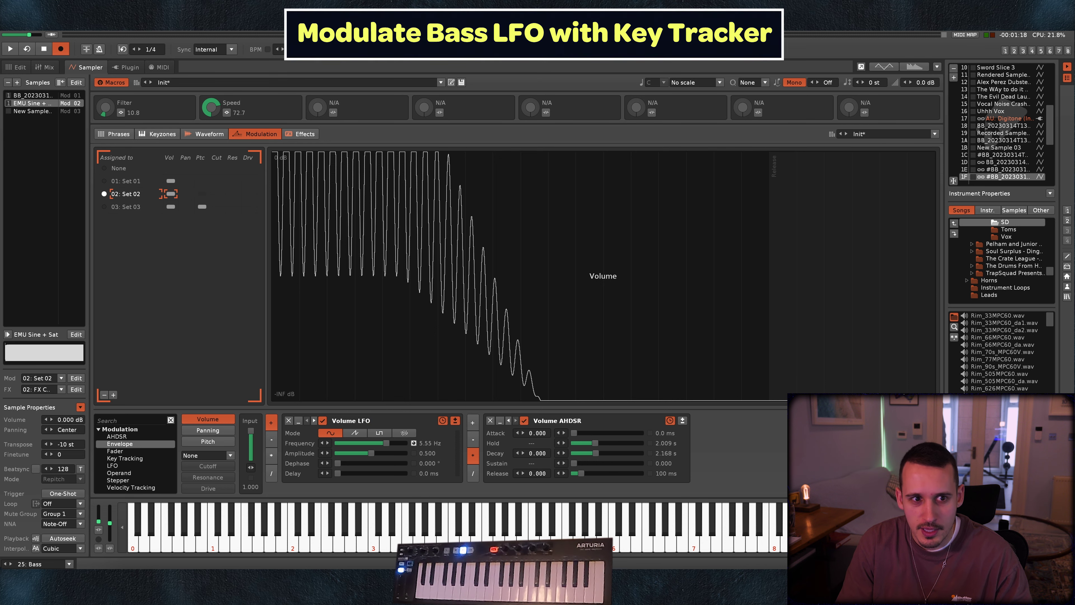
click(228, 113)
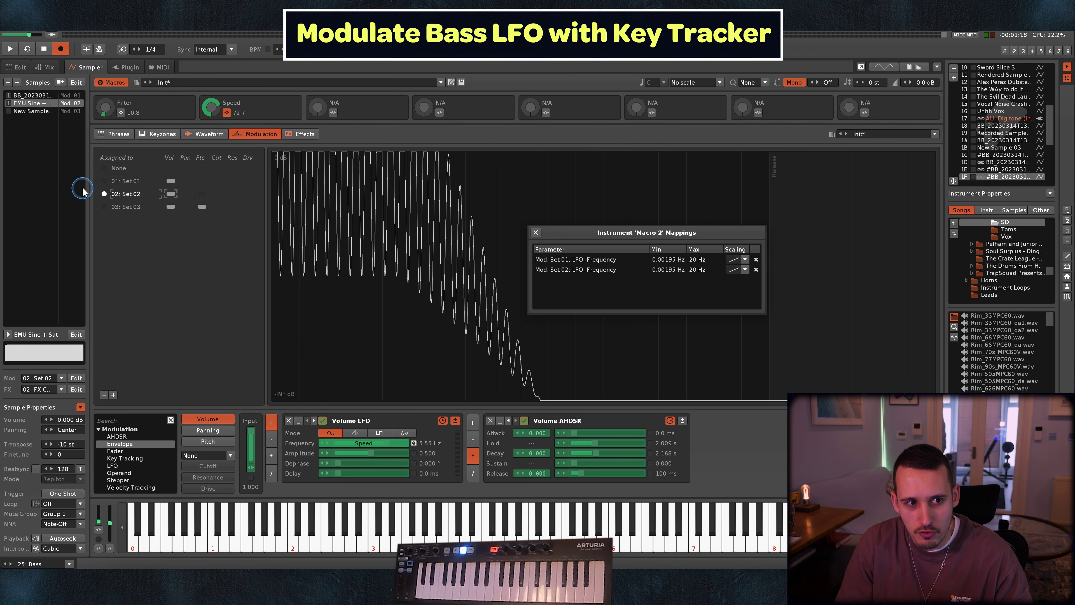
click(131, 198)
click(233, 135)
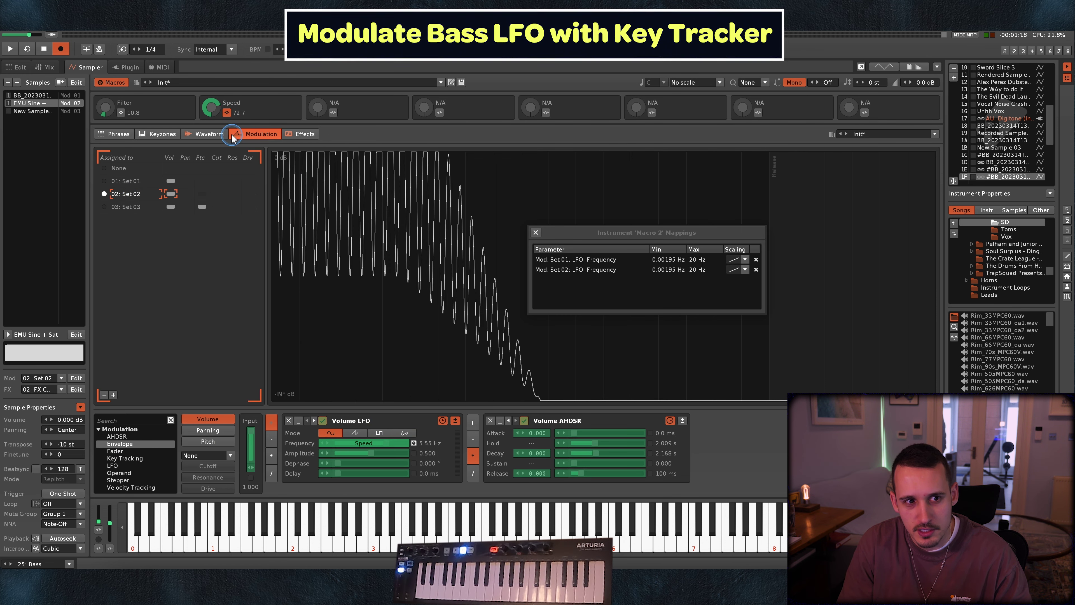
click(536, 232)
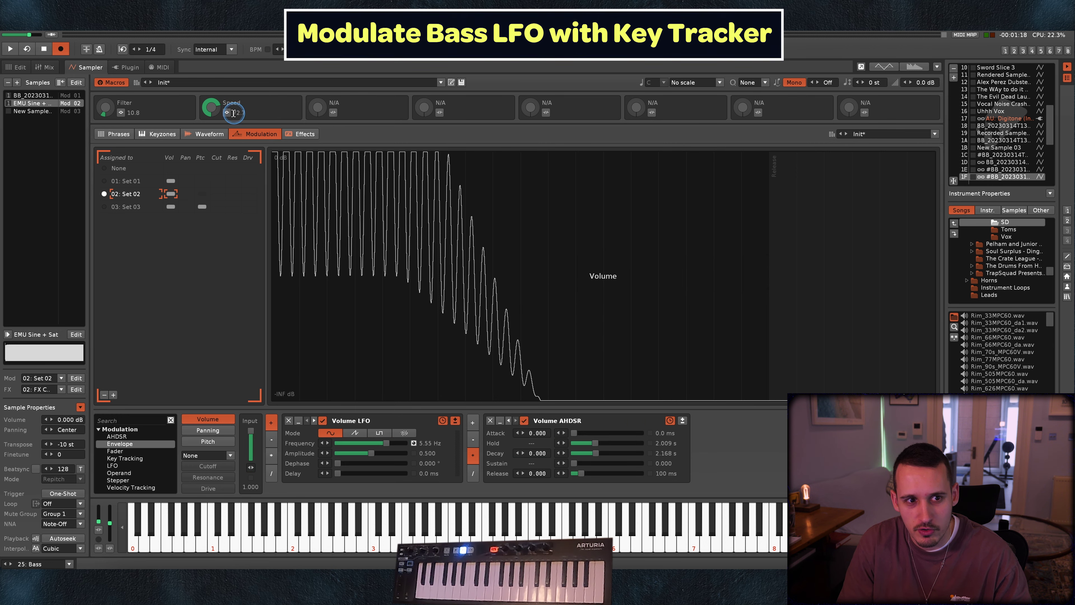
key(F1)
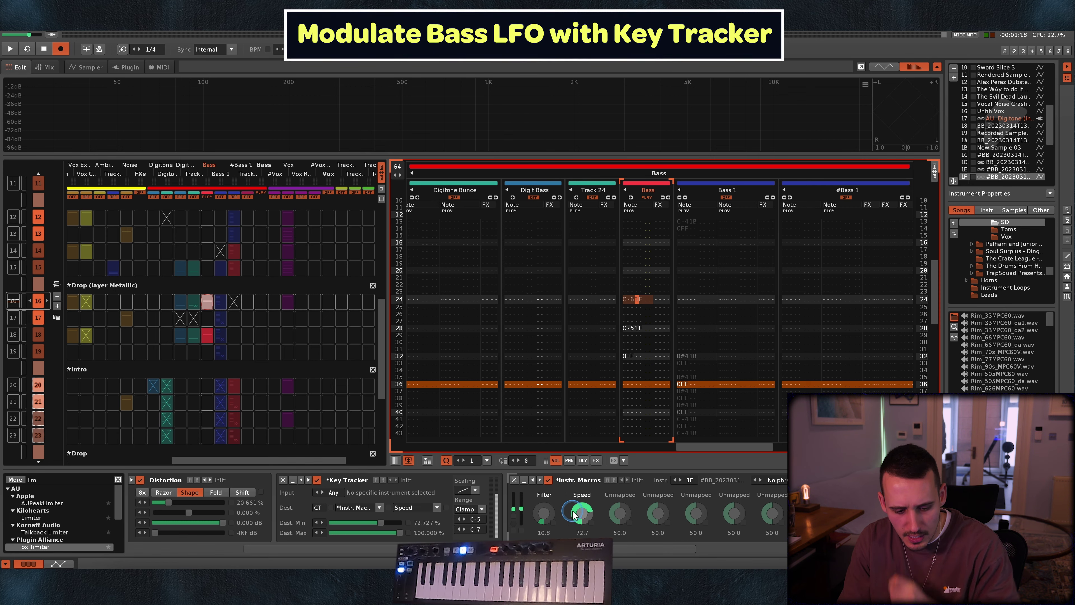
key(F3)
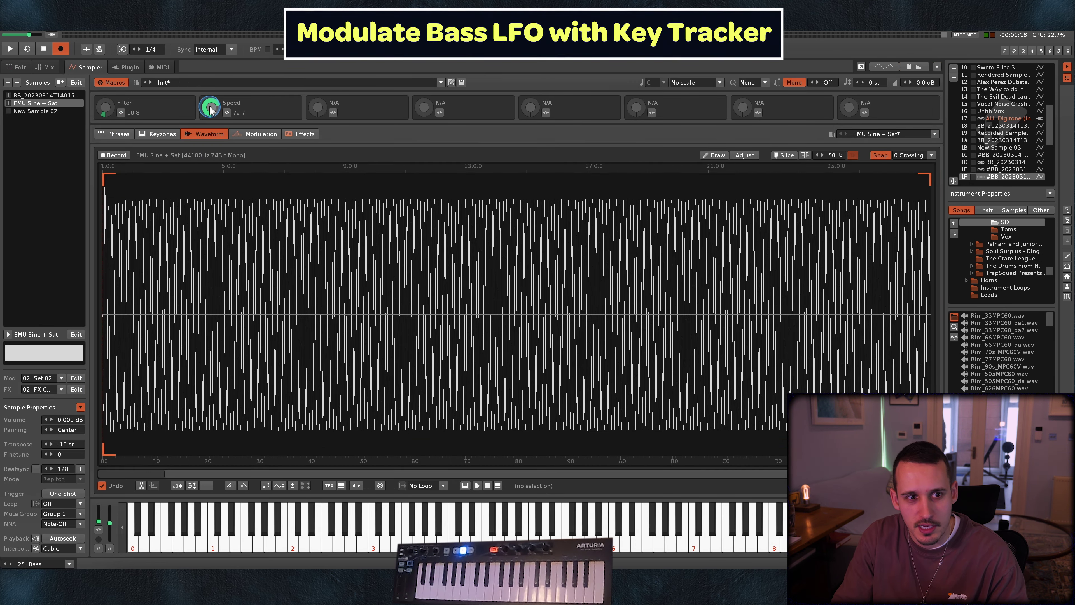
While the bass plays, raise the Key Tracker Dest. Min to ~82%, then settle at 72.727%
key(F1)
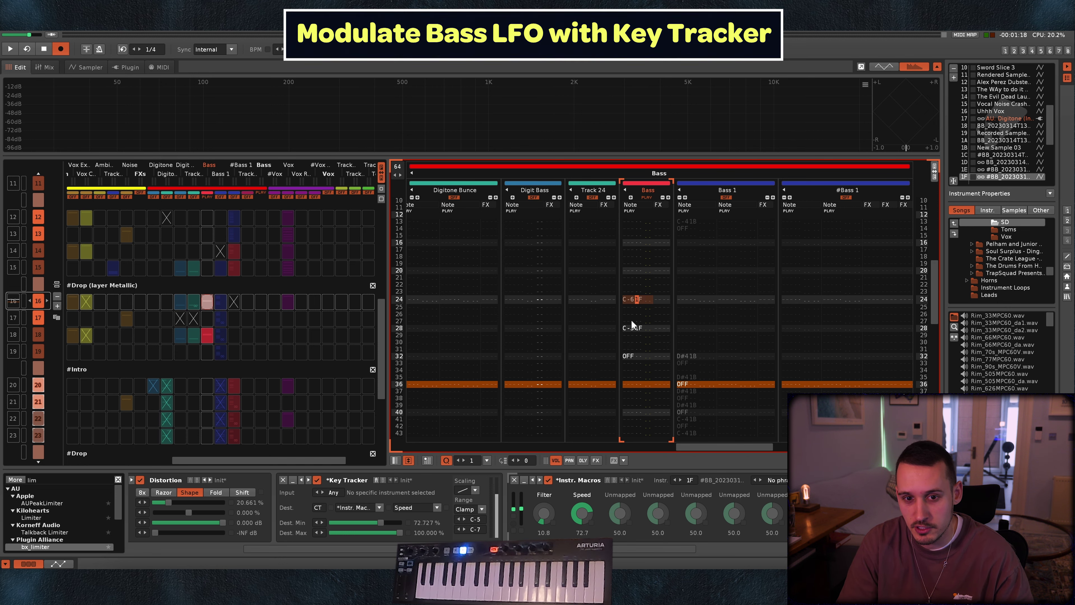
key(space)
key(space)
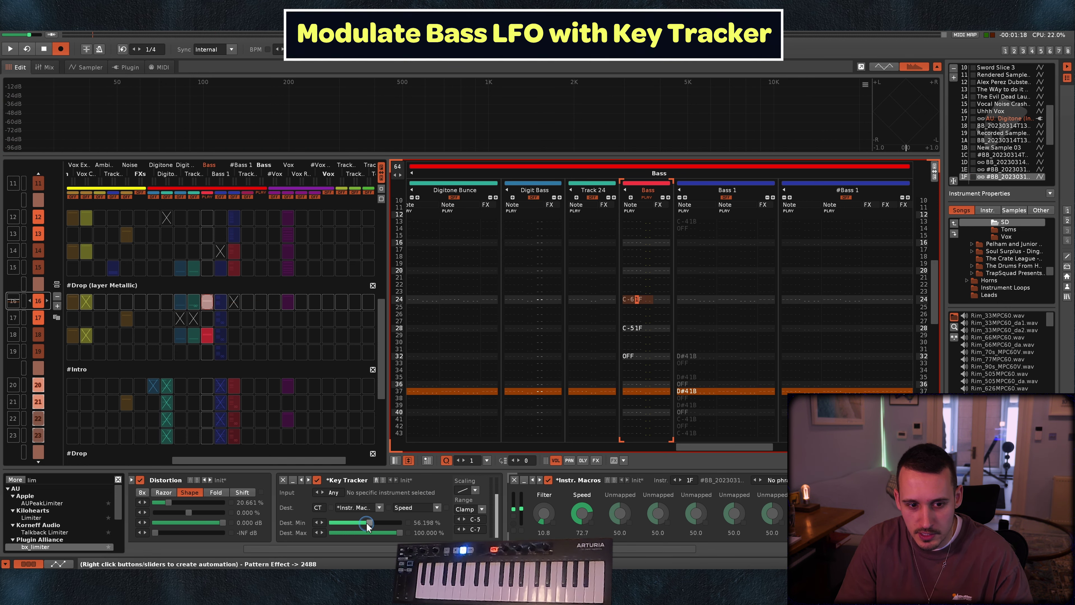
key(space)
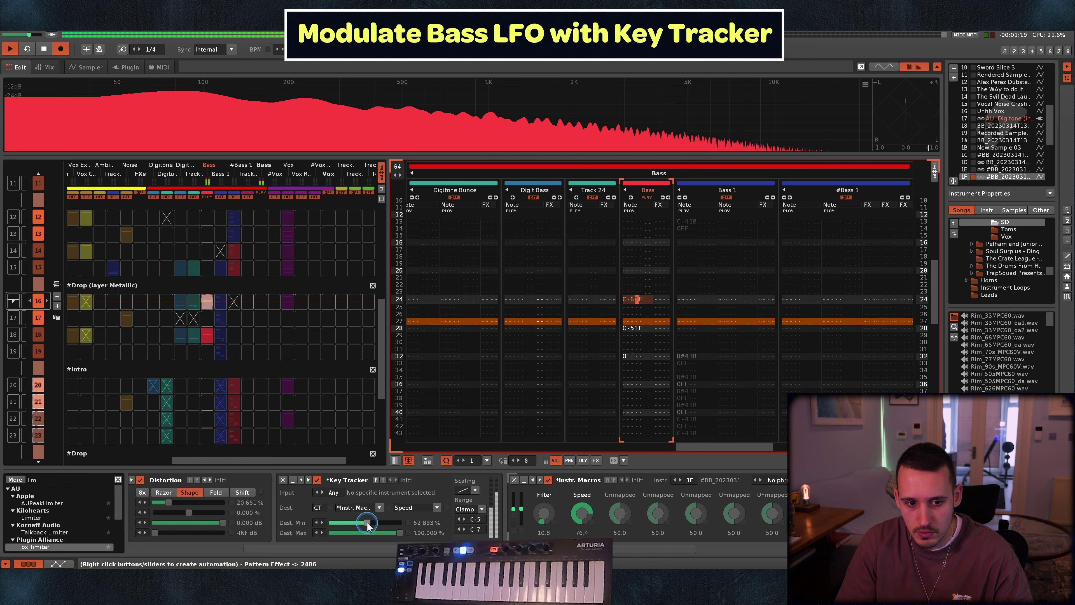
drag(367, 525, 386, 525)
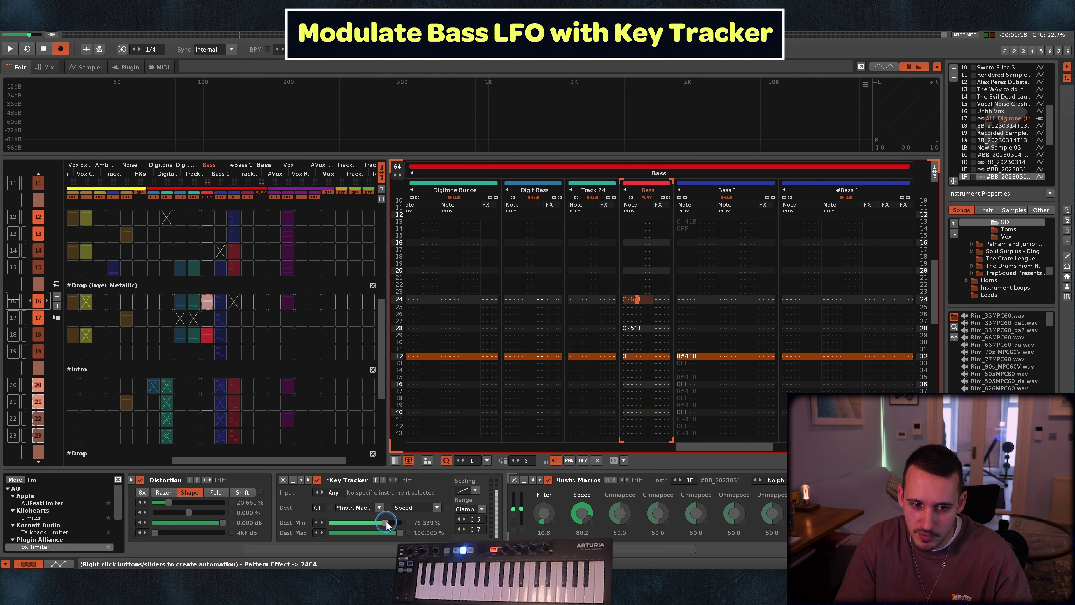
drag(386, 523, 381, 522)
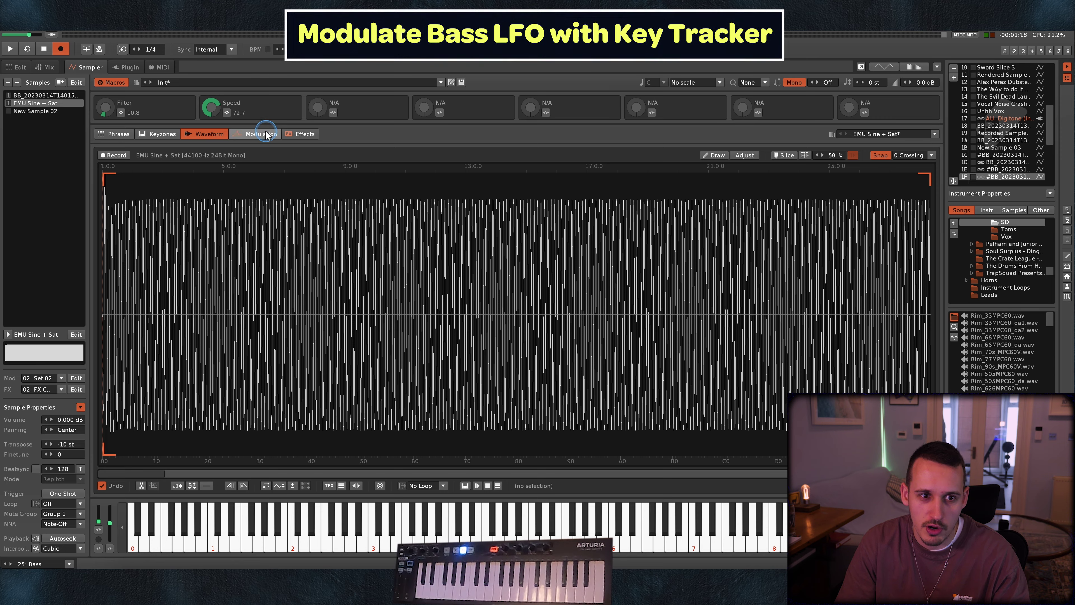
click(266, 134)
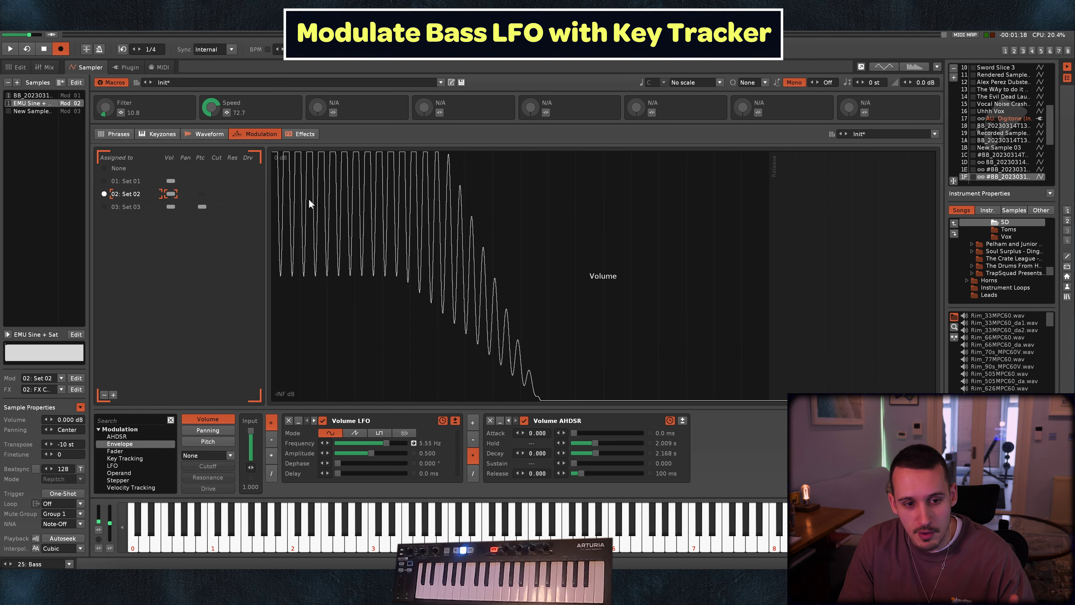
click(208, 441)
click(137, 447)
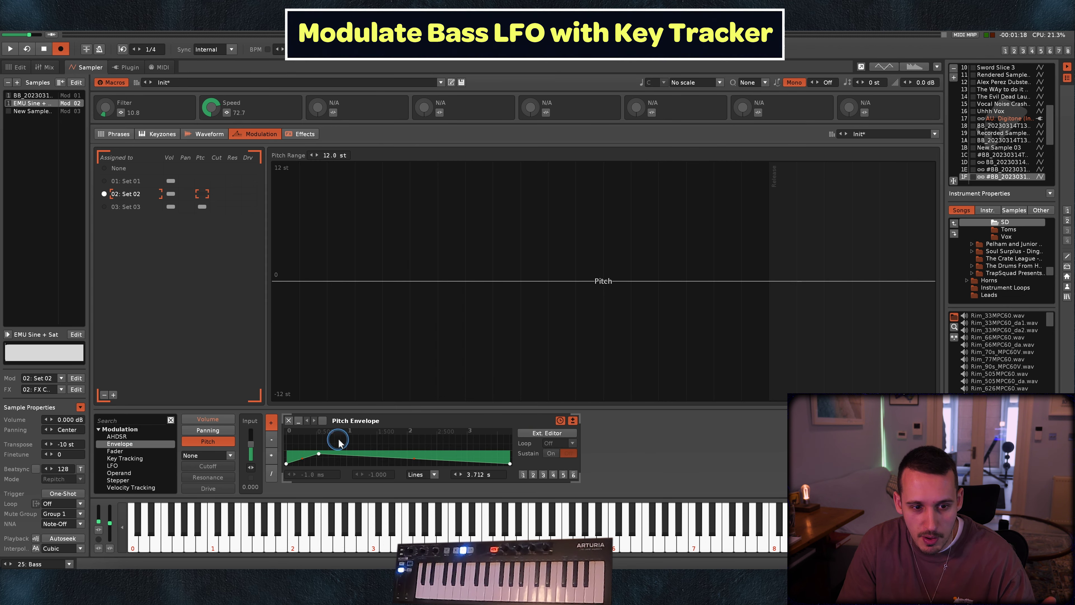
click(322, 420)
drag(319, 453, 317, 440)
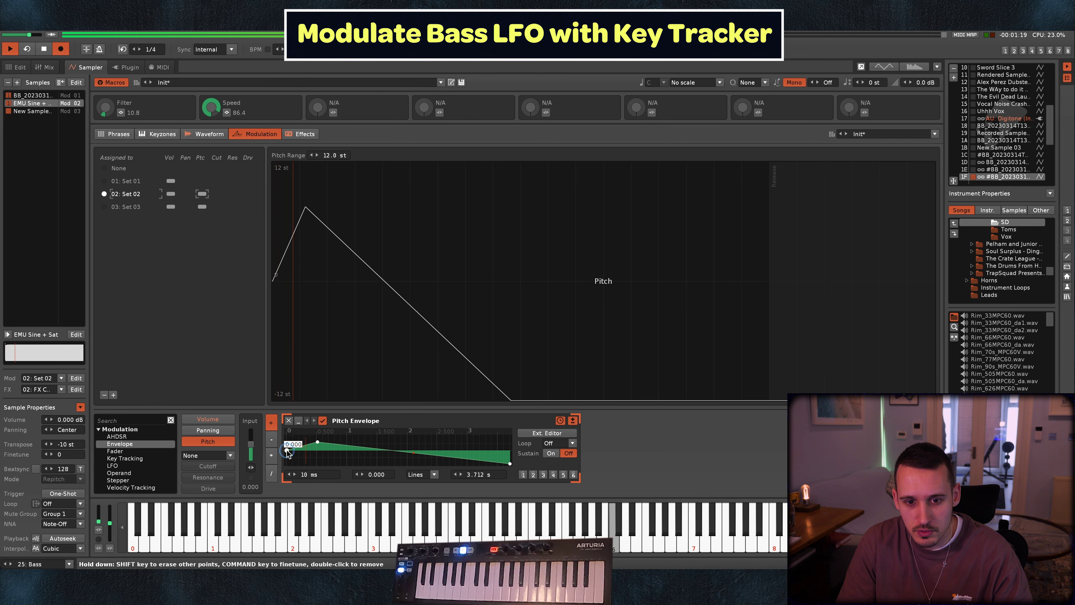
click(322, 421)
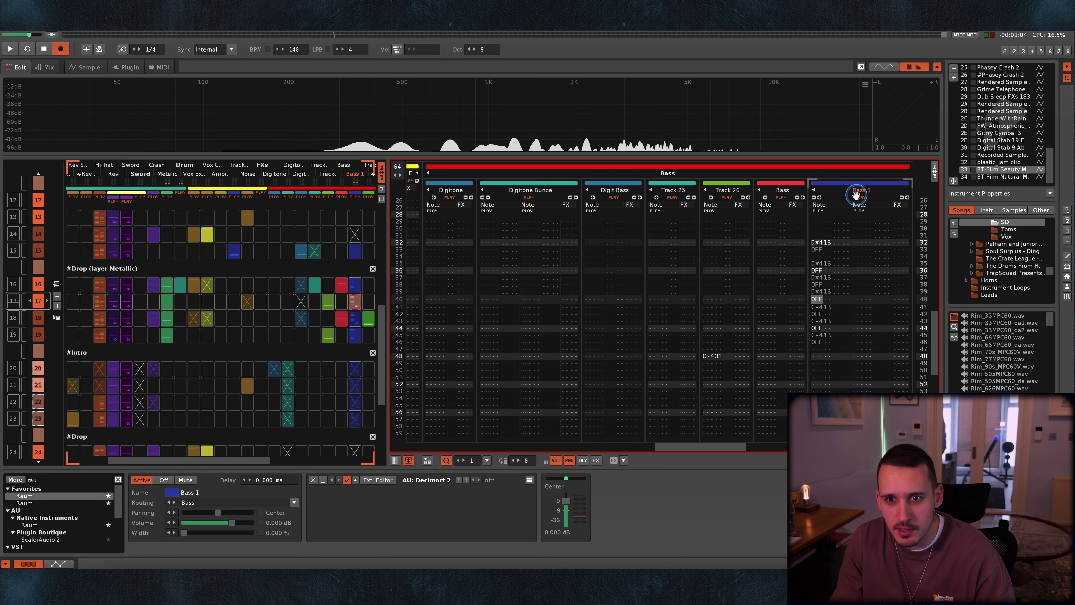
Play the song and the Bass 1 stab pattern to hear the bass section
key(space)
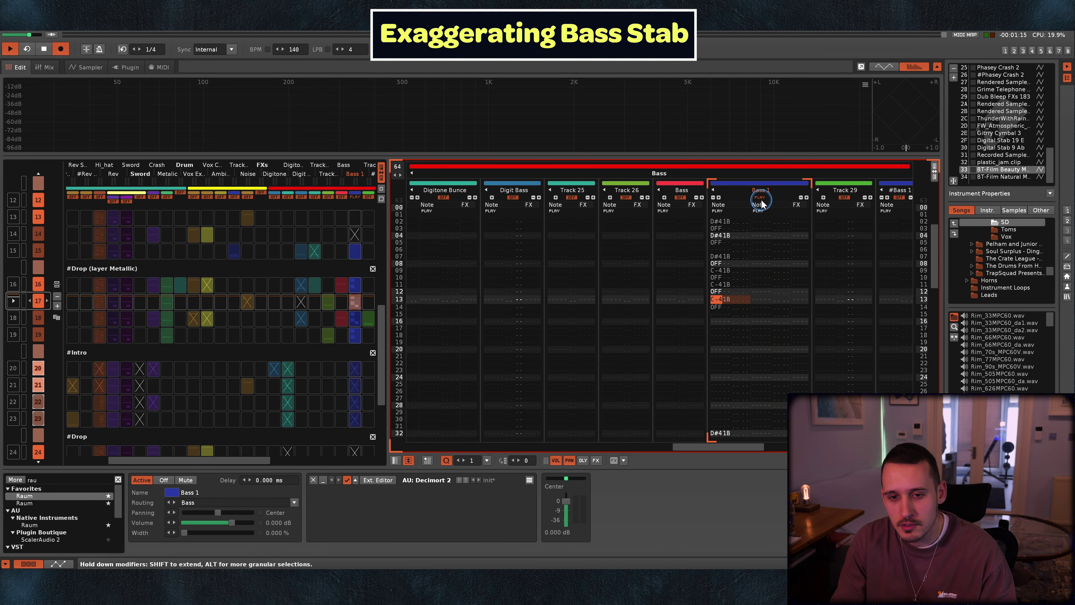
key(space)
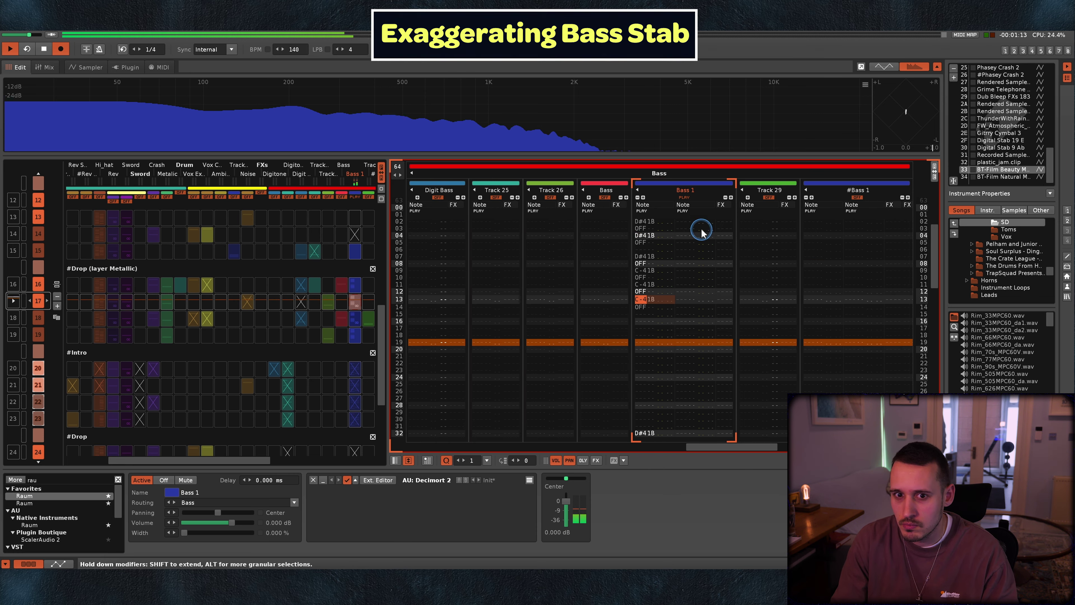
key(space)
key(space)
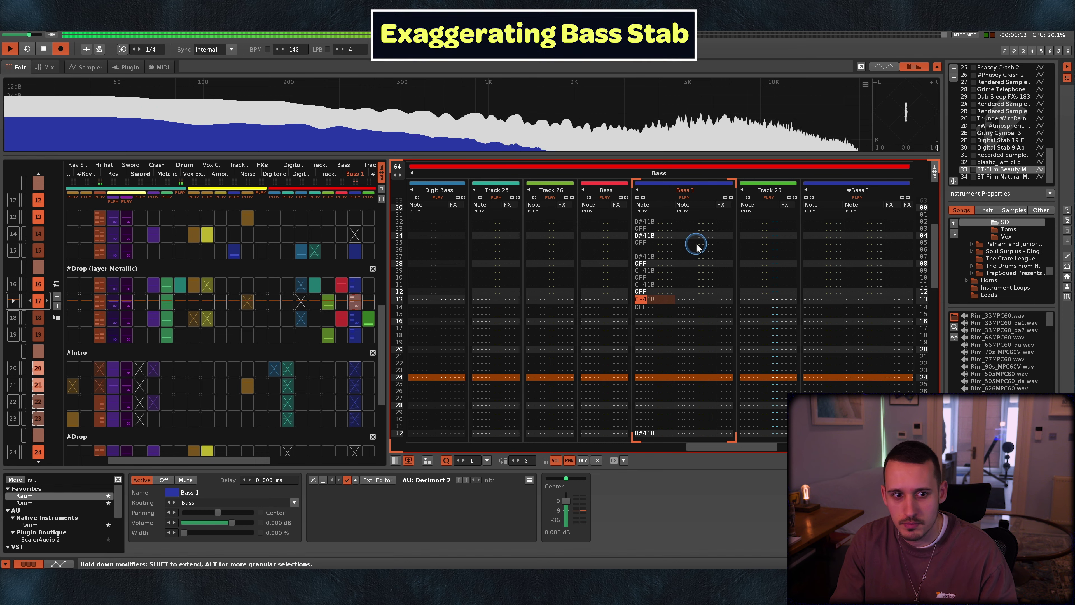
key(space)
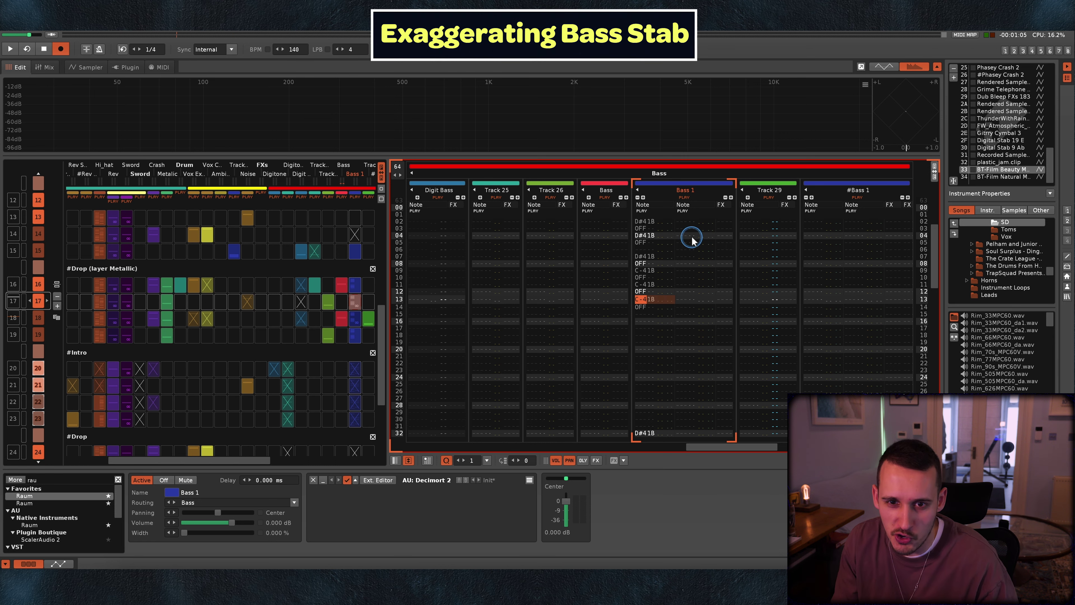
Solo Bass 1, audition it, and render the selection to a new sample
right_click(684, 198)
key(space)
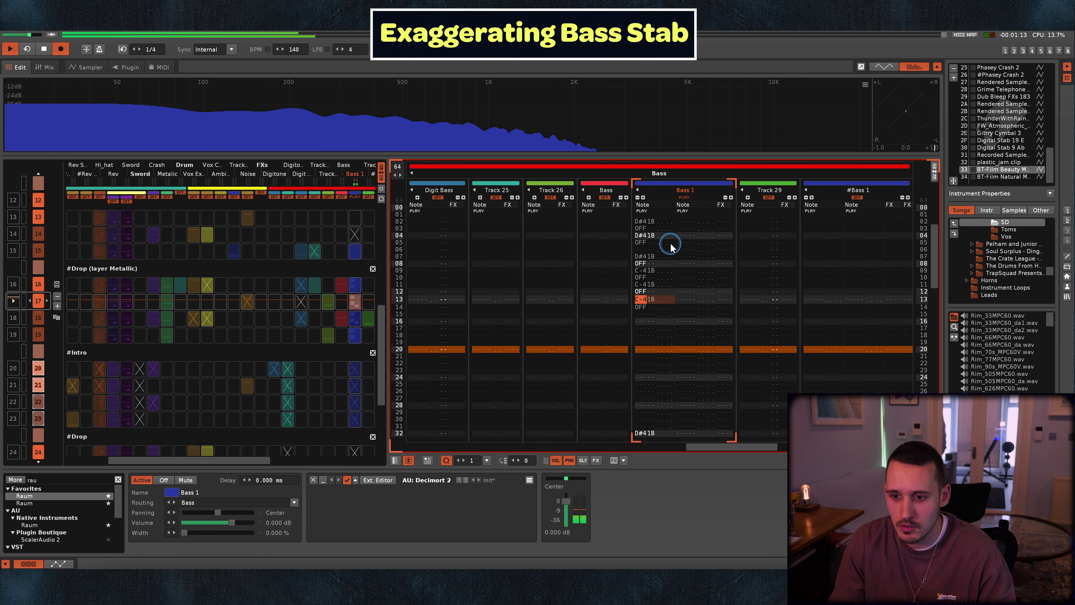
key(space)
key(super+r)
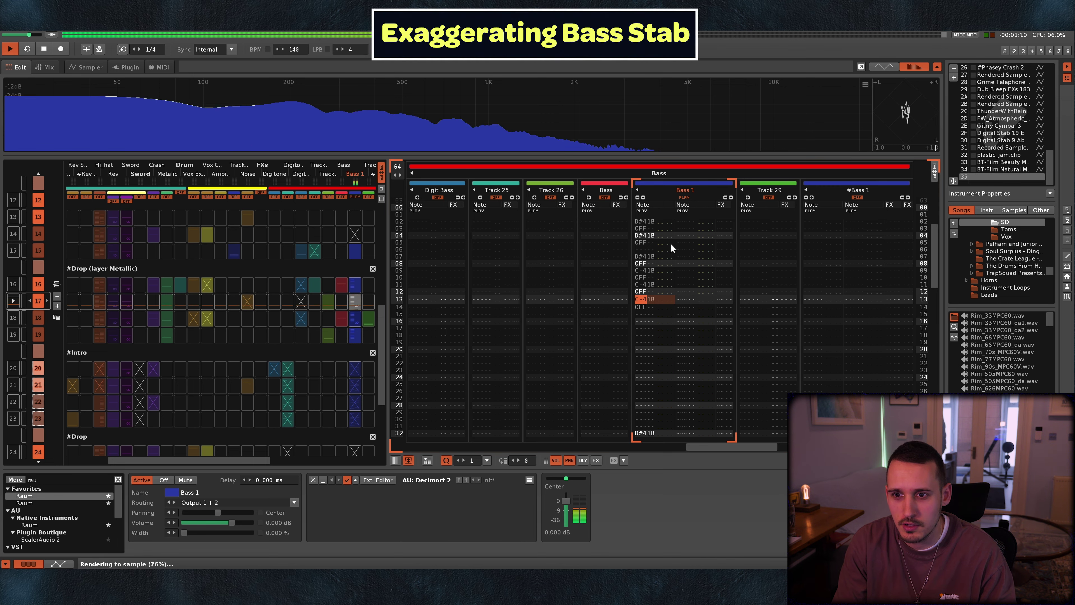
Trim the rendered sample to one stab by deleting audio before the marker and the tail
click(605, 248)
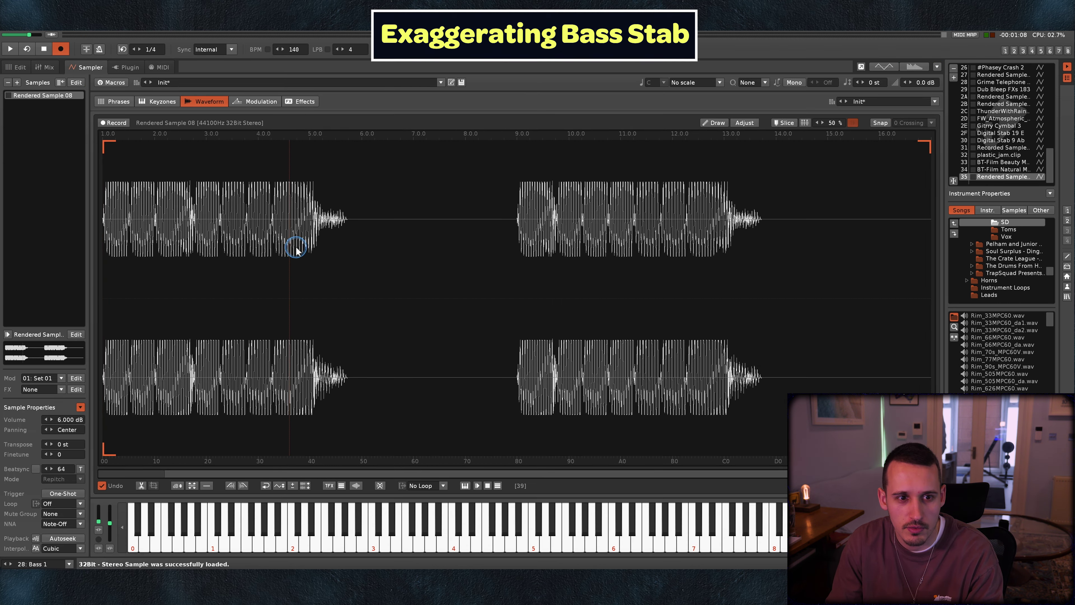
scroll(296, 247, up, 5)
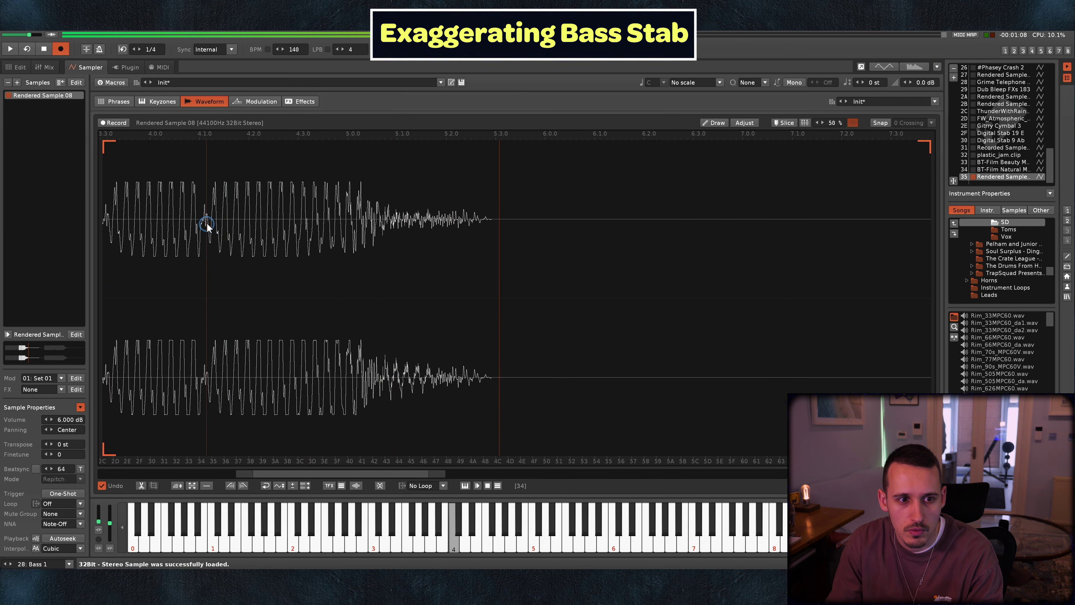
key(Return)
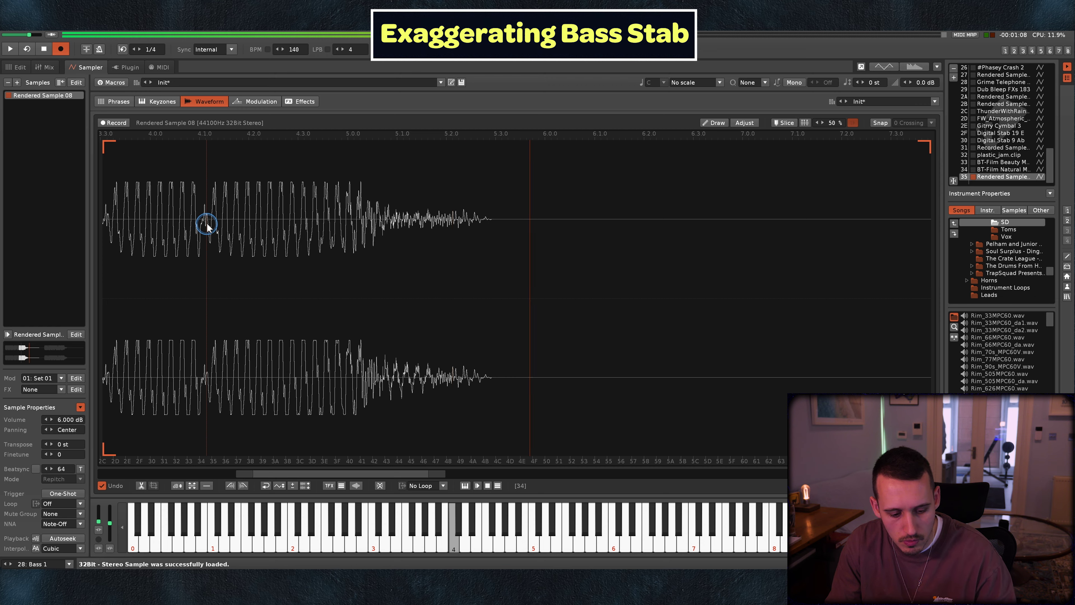
key(super+k)
scroll(217, 249, down, 5)
double_click(138, 263)
key(Delete)
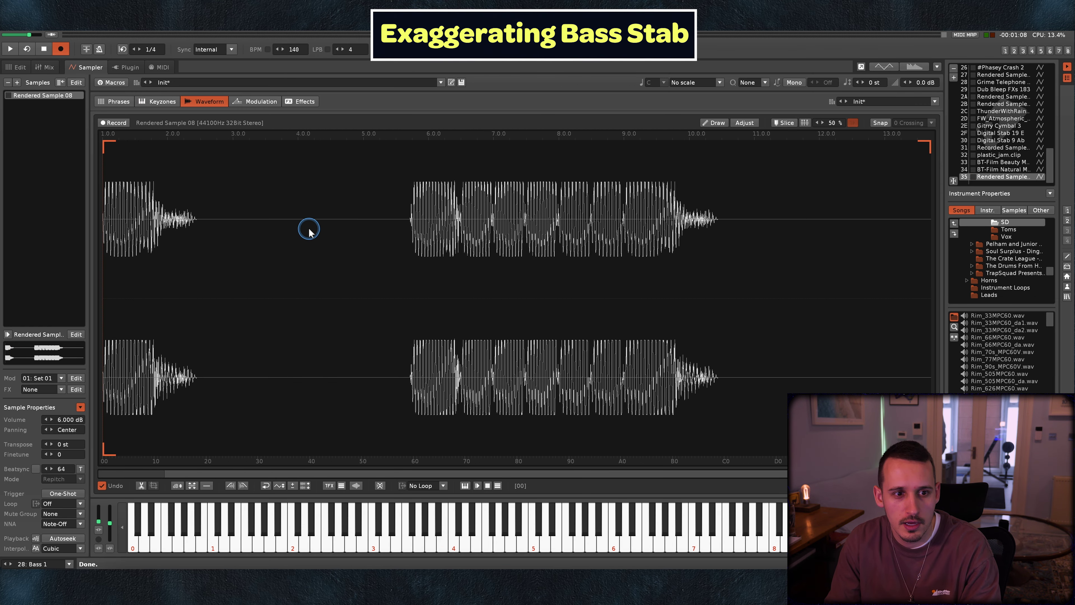
drag(208, 221, 933, 249)
key(Delete)
Enter a C-4 note of the rendered stab on Track 29 at row 13
key(F1)
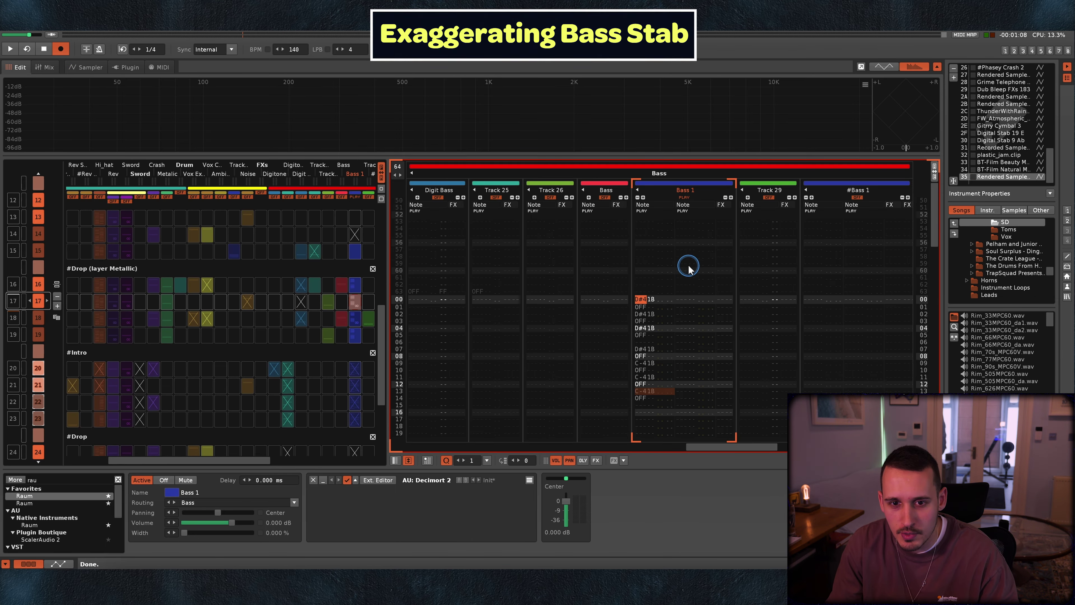
key(Tab)
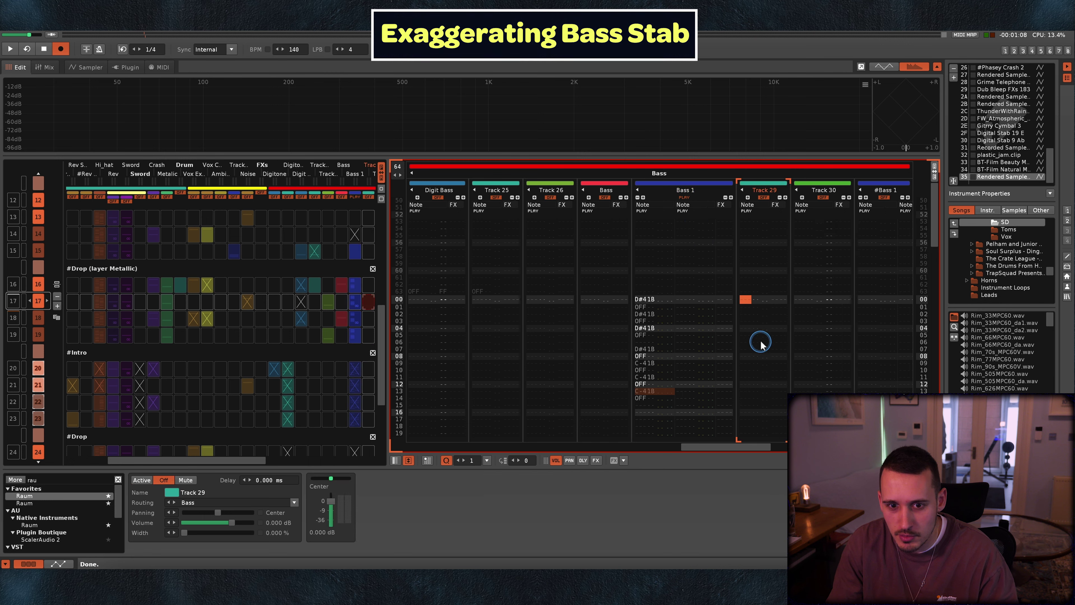
click(744, 391)
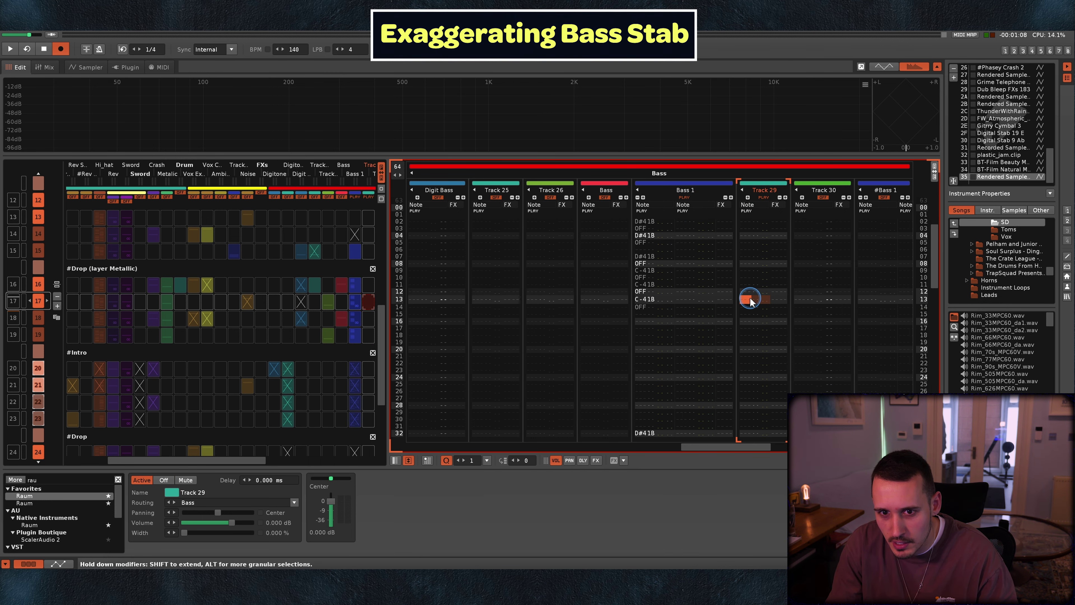
key(q)
key(Right)
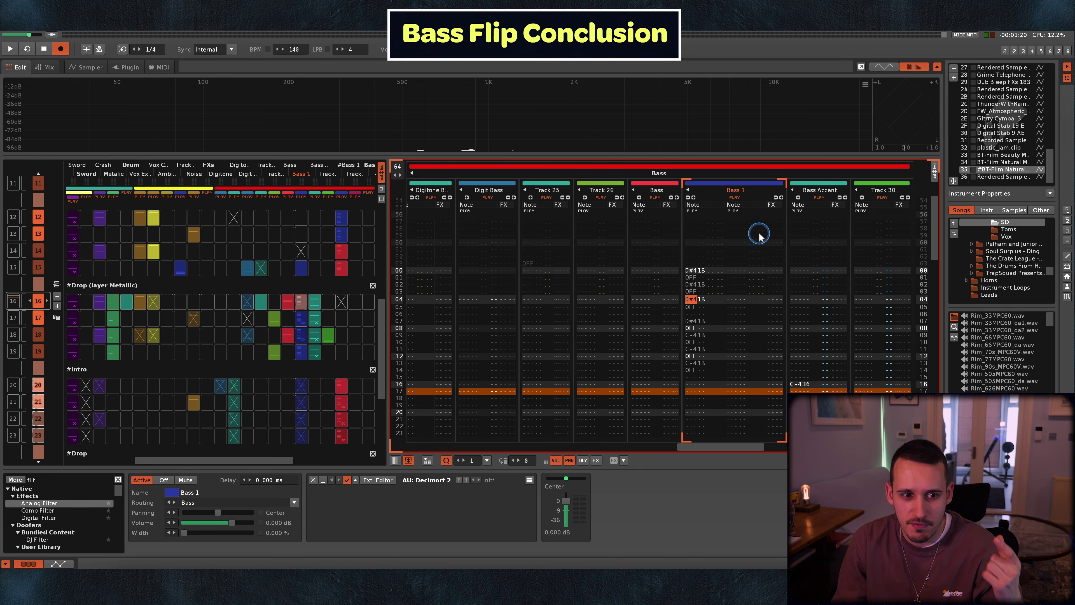
Solo Bass 1 and play its wobble bass part
right_click(734, 197)
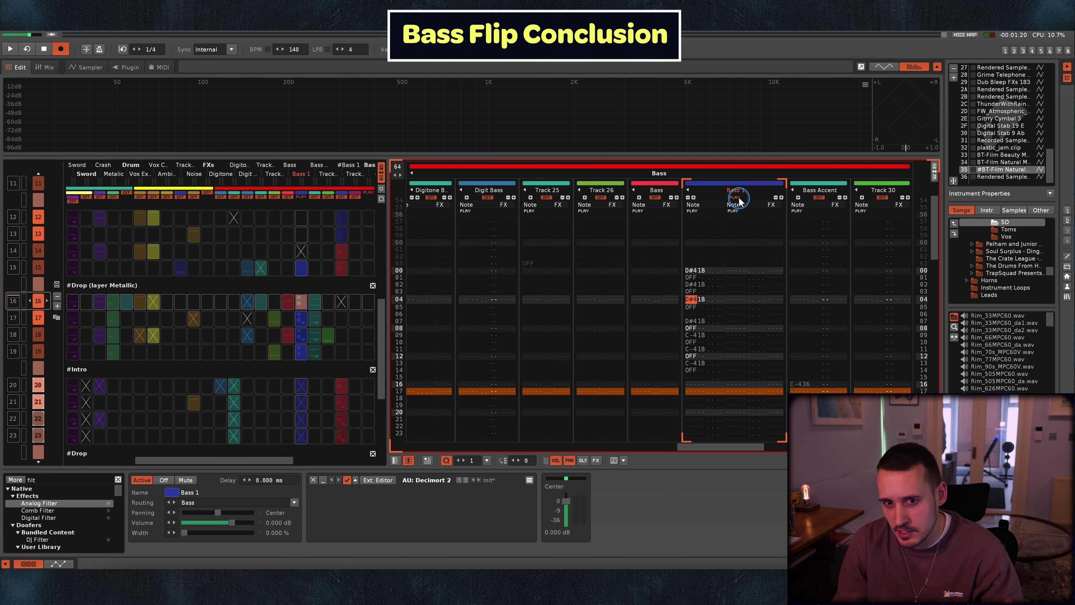
scroll(237, 291, up, 12)
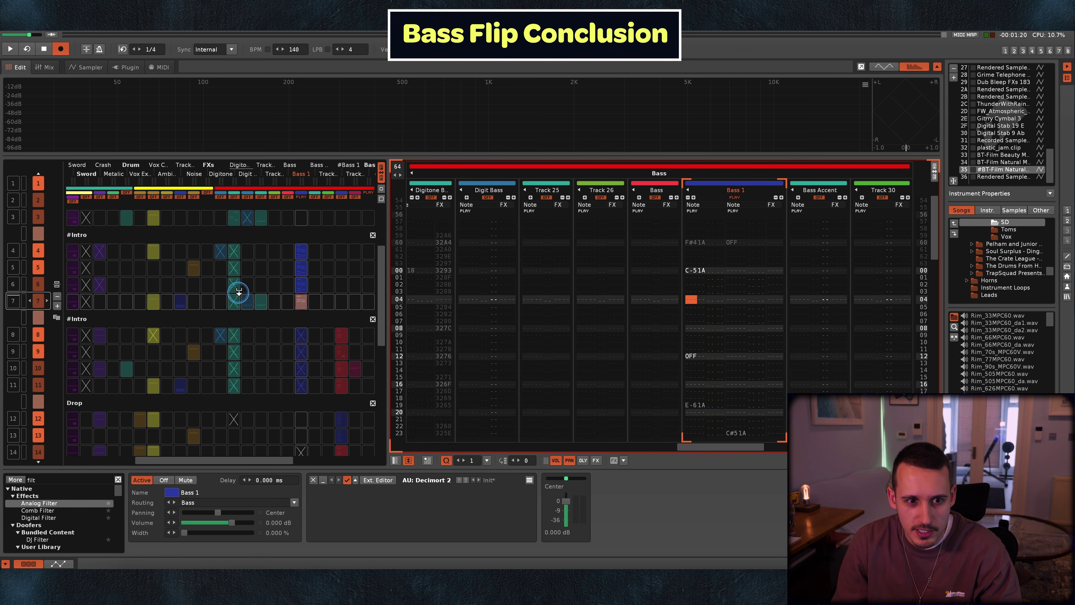
key(space)
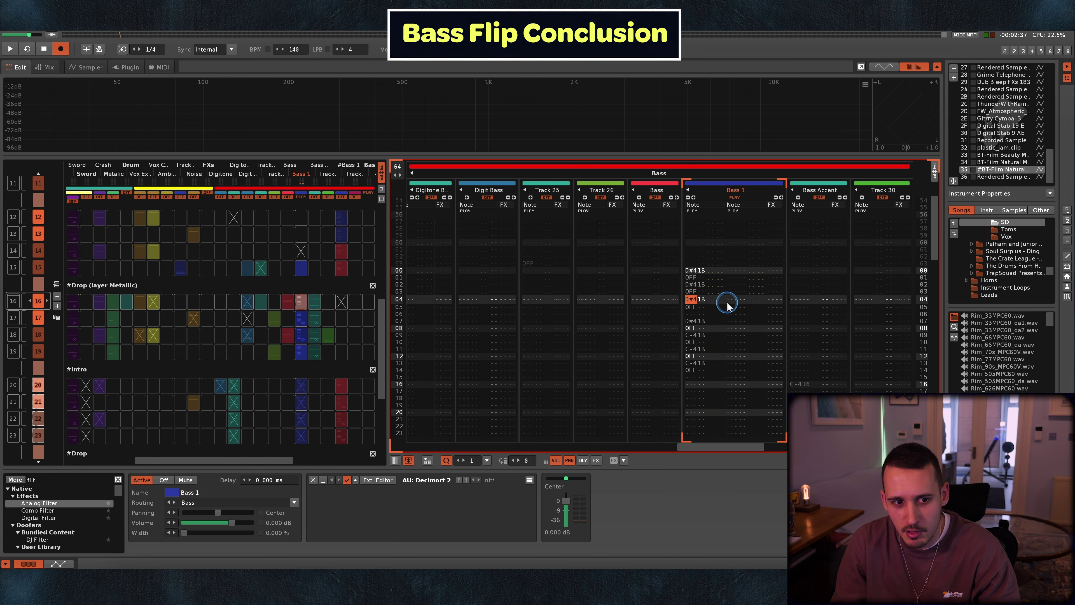
key(space)
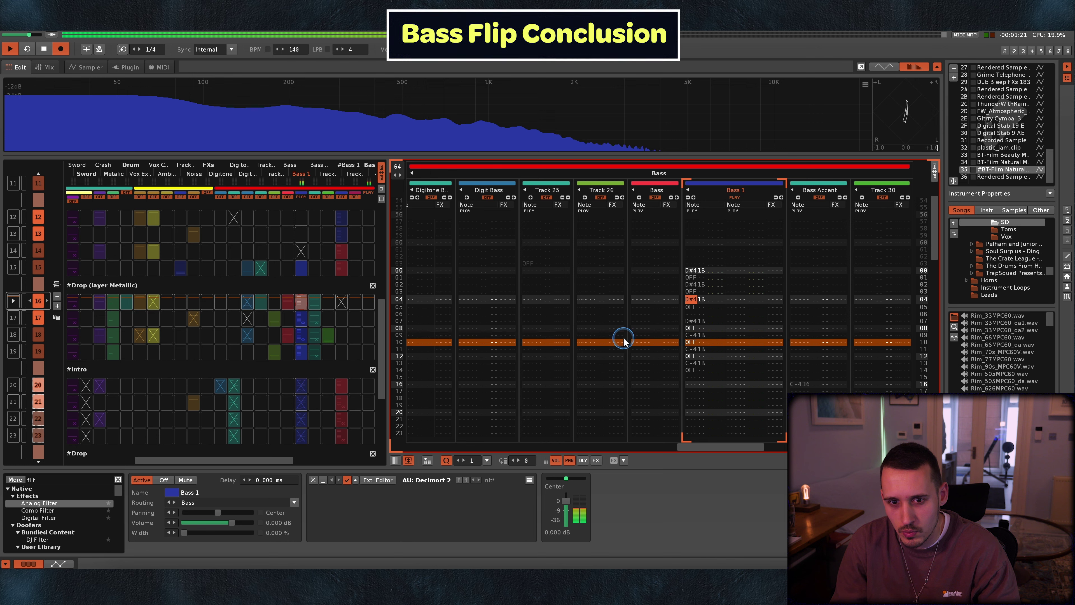
key(space)
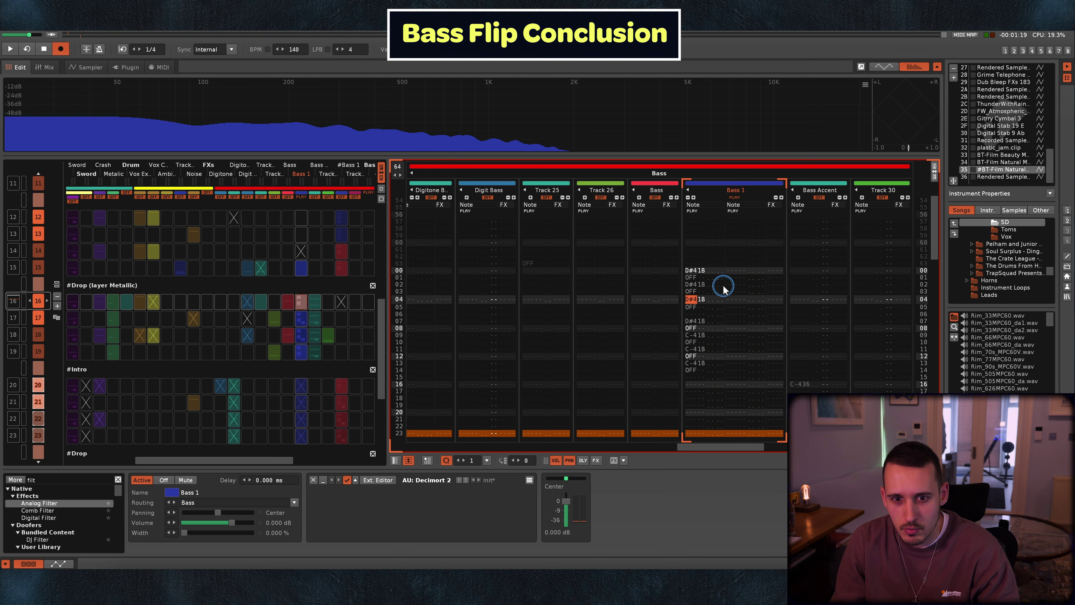
Select the D#4 note at row 04, replay the pattern, then move to row 28 of the Bass track
click(696, 299)
scroll(734, 347, down, 4)
scroll(722, 333, up, 2)
key(space)
scroll(722, 334, down, 2)
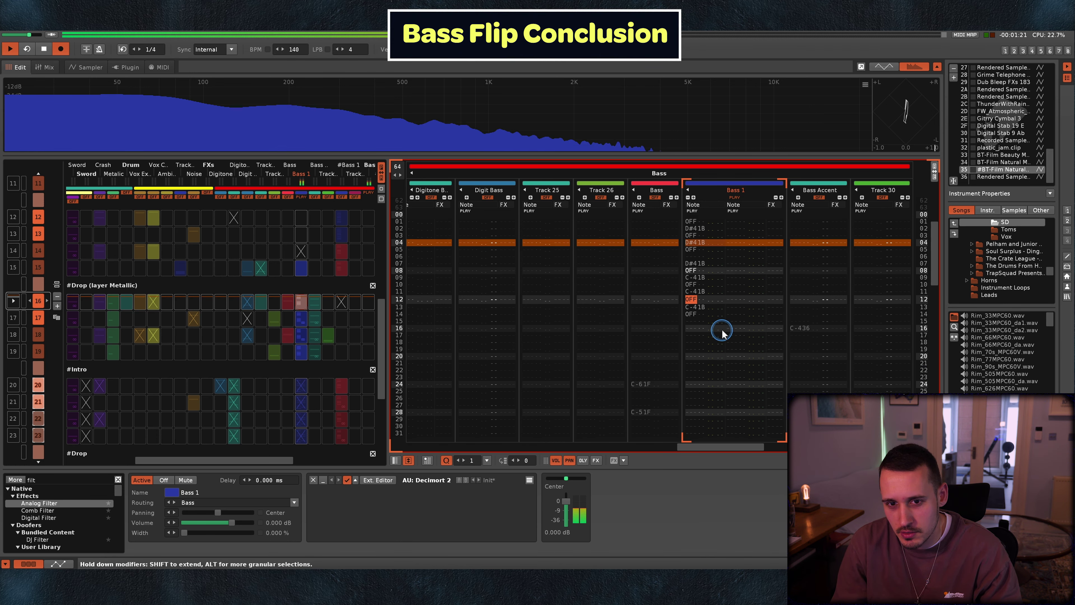
scroll(722, 334, down, 10)
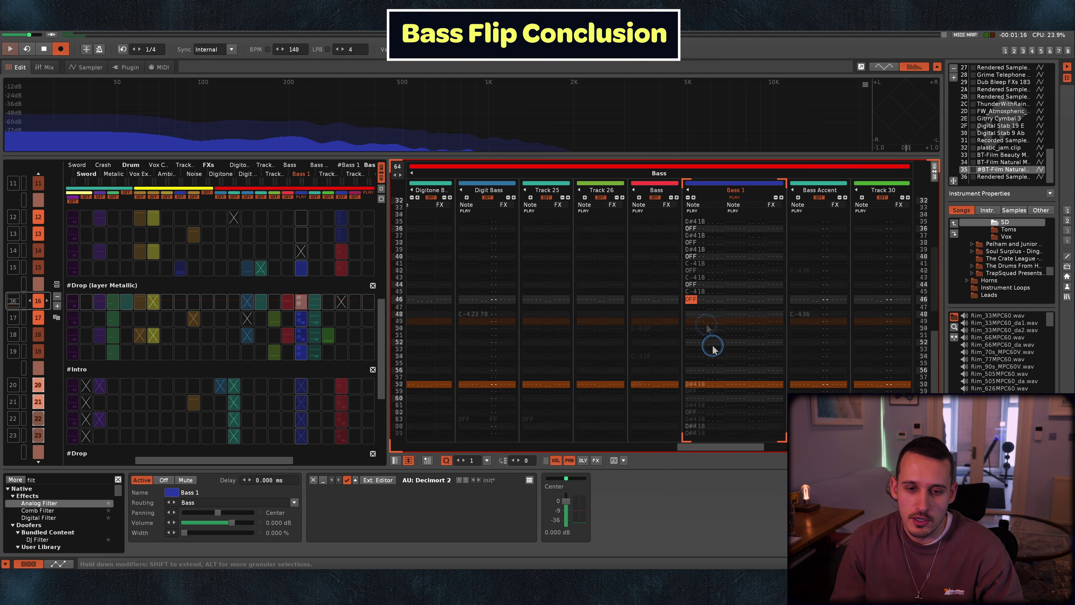
key(space)
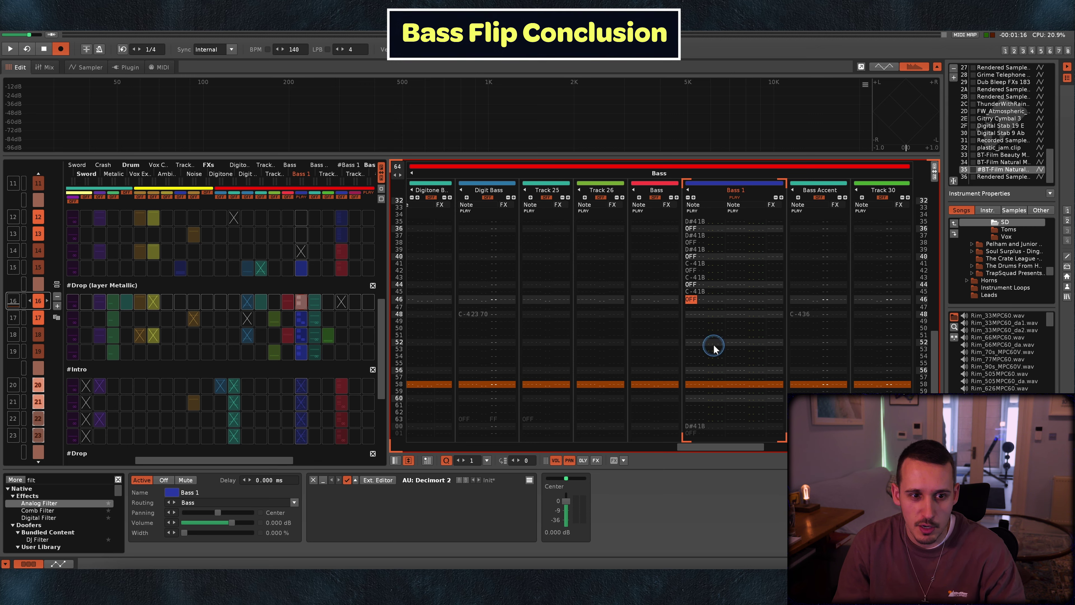
scroll(713, 348, up, 10)
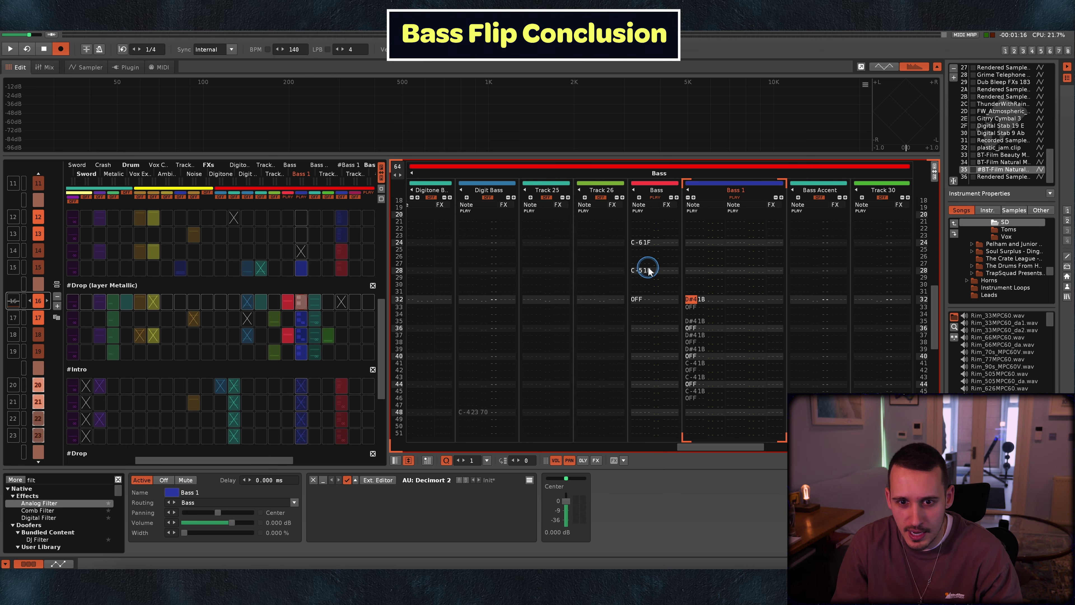
click(648, 271)
Check the Bass sample waveform, play the #Bass 1 intro slot, and clear the solo
key(Return)
key(F3)
key(F2)
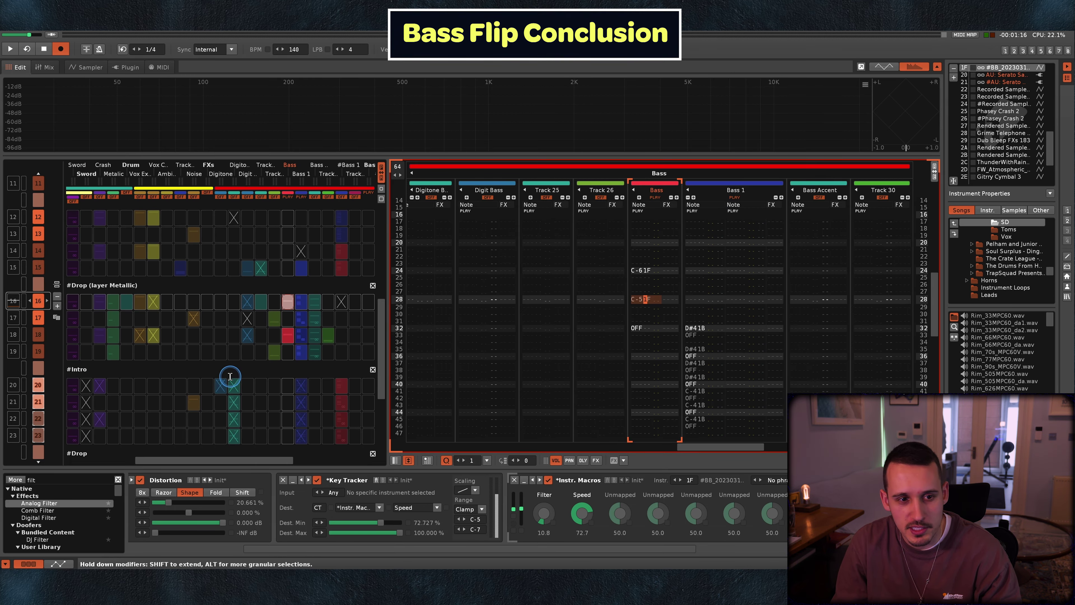
scroll(294, 301, up, 10)
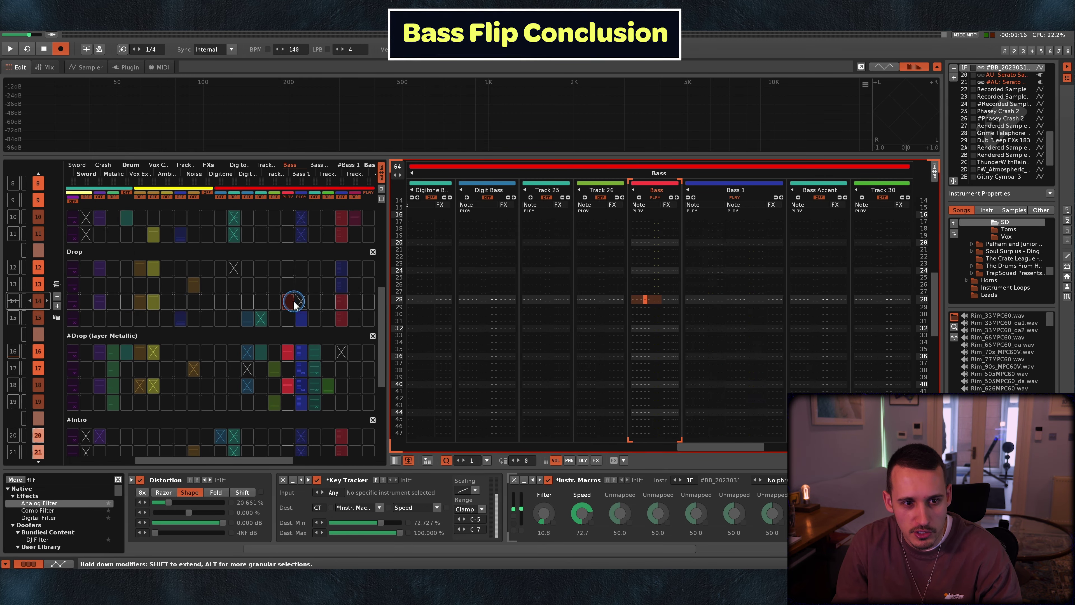
click(347, 299)
key(space)
click(340, 197)
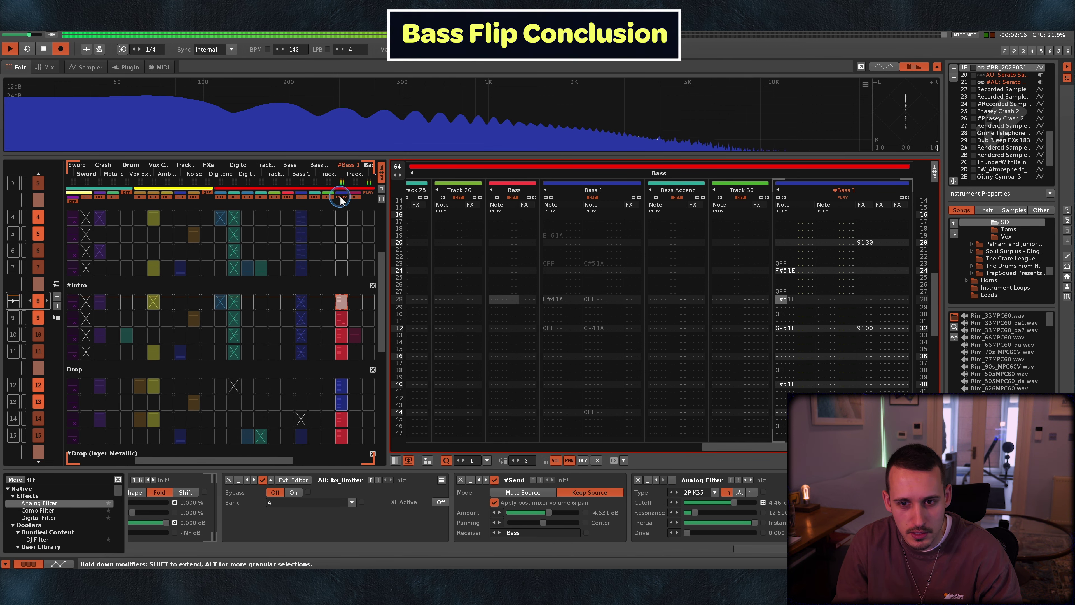
key(space)
right_click(340, 196)
scroll(296, 299, down, 10)
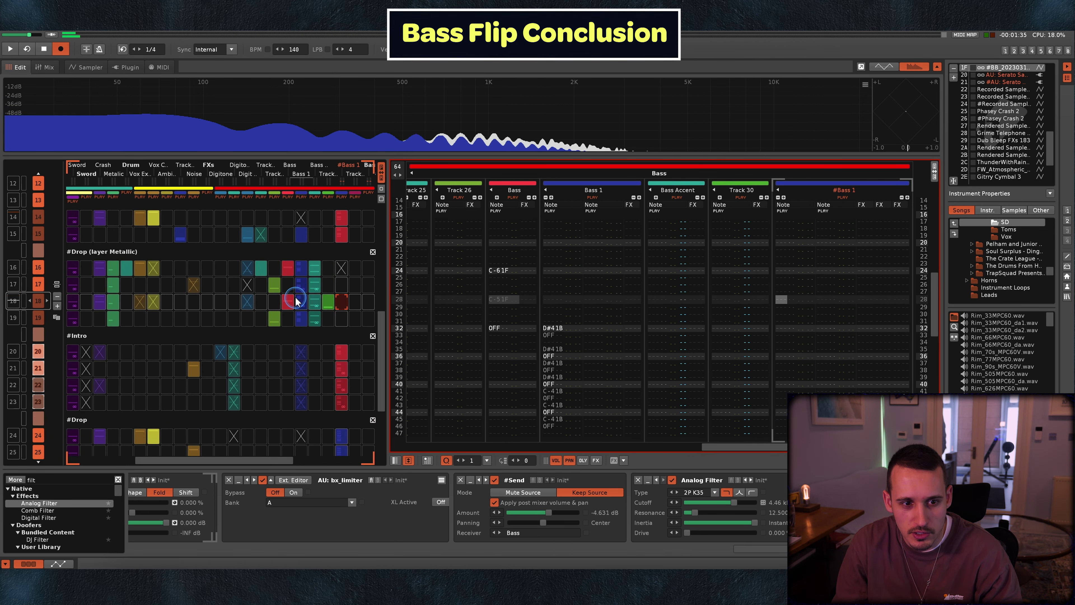
Solo the Bass track in sequence 16, replay from row 16, and select the Bass Accent slot
click(288, 281)
click(289, 280)
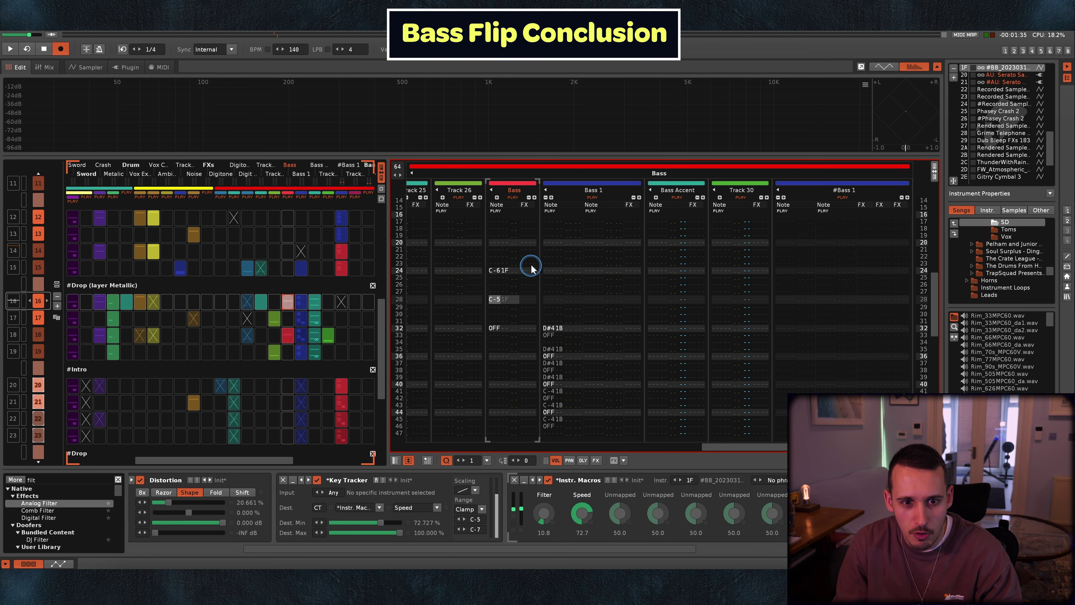
right_click(512, 198)
key(space)
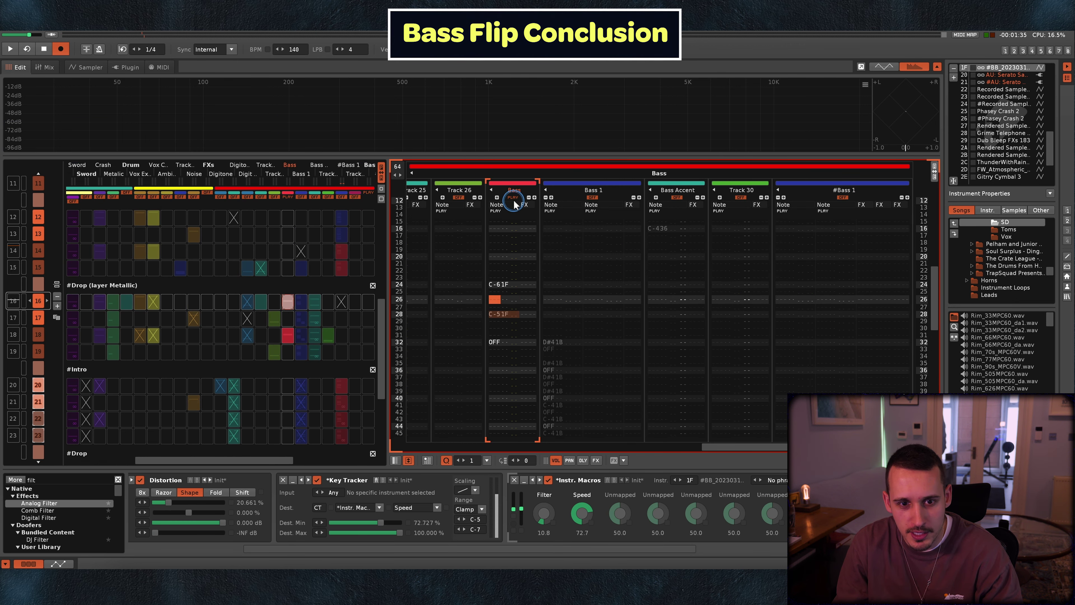
key(space)
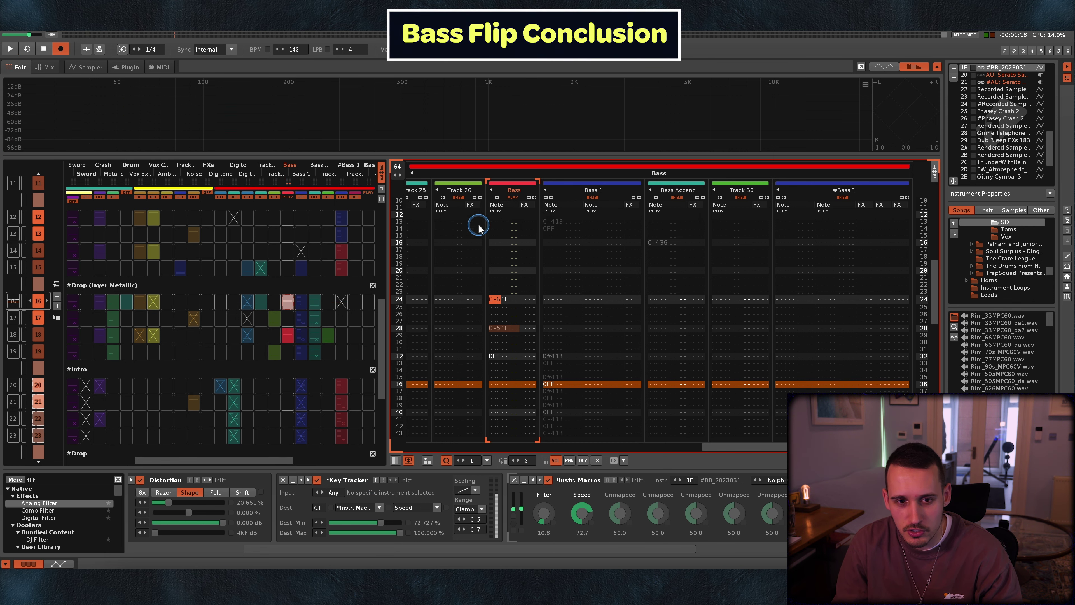
key(space)
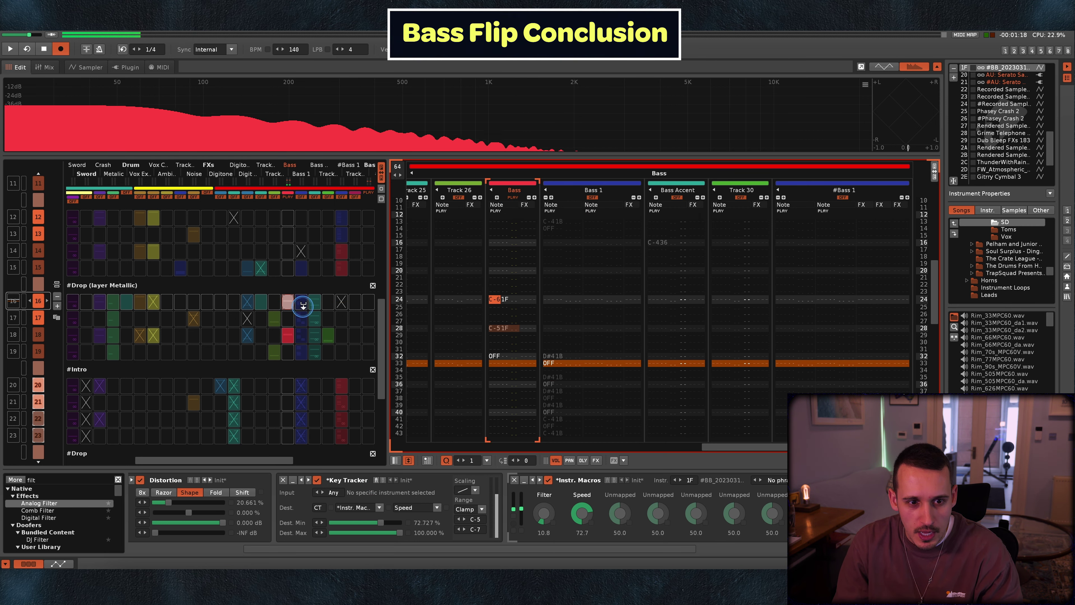
click(313, 302)
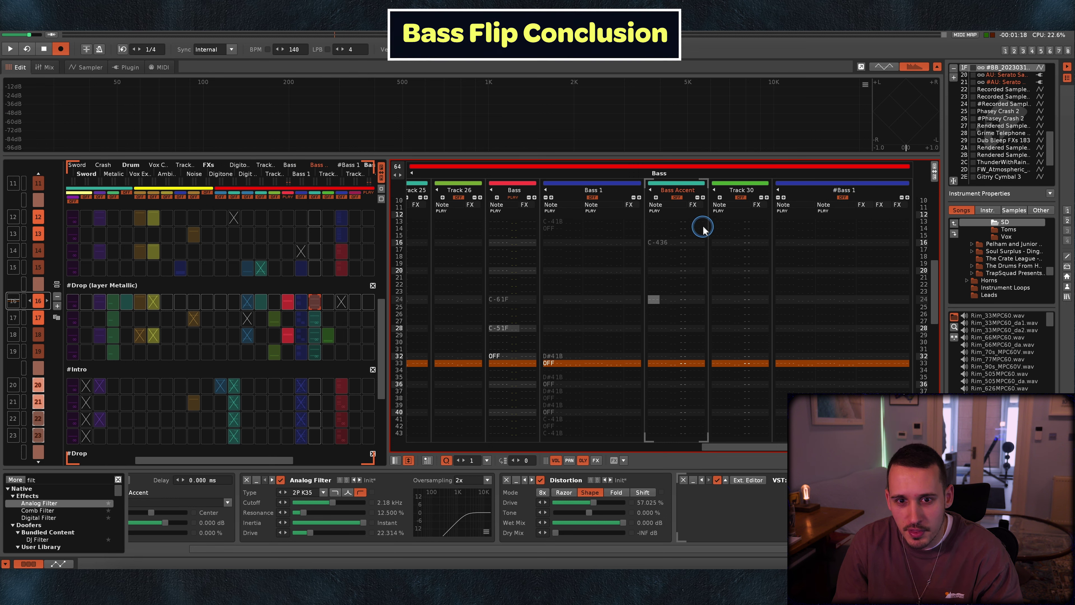
Play the Bass 1 track, then audition the C-436 accent note on Bass Accent twice
click(300, 301)
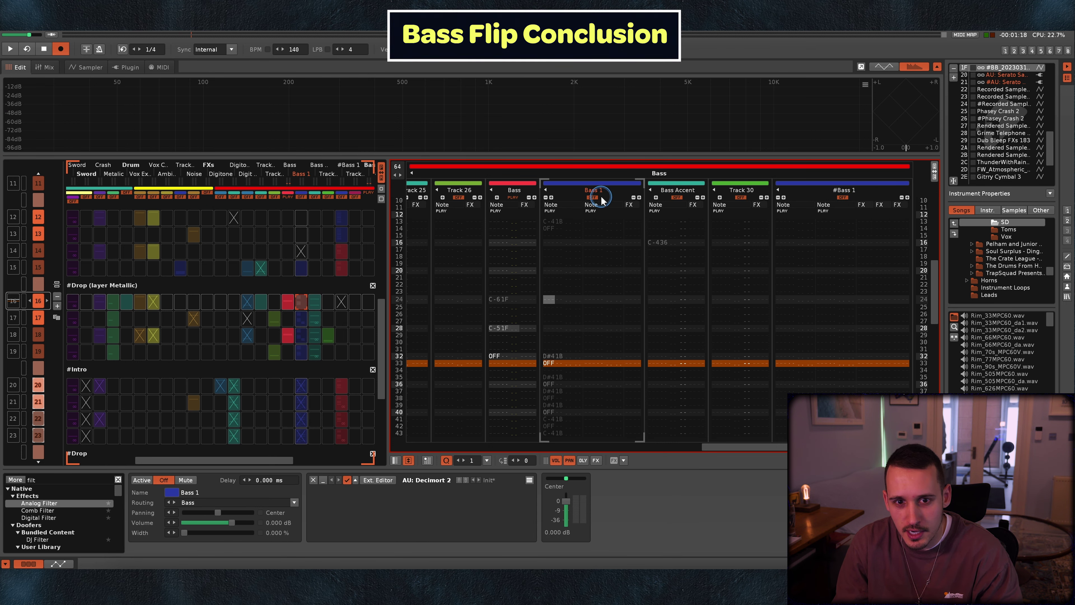
key(space)
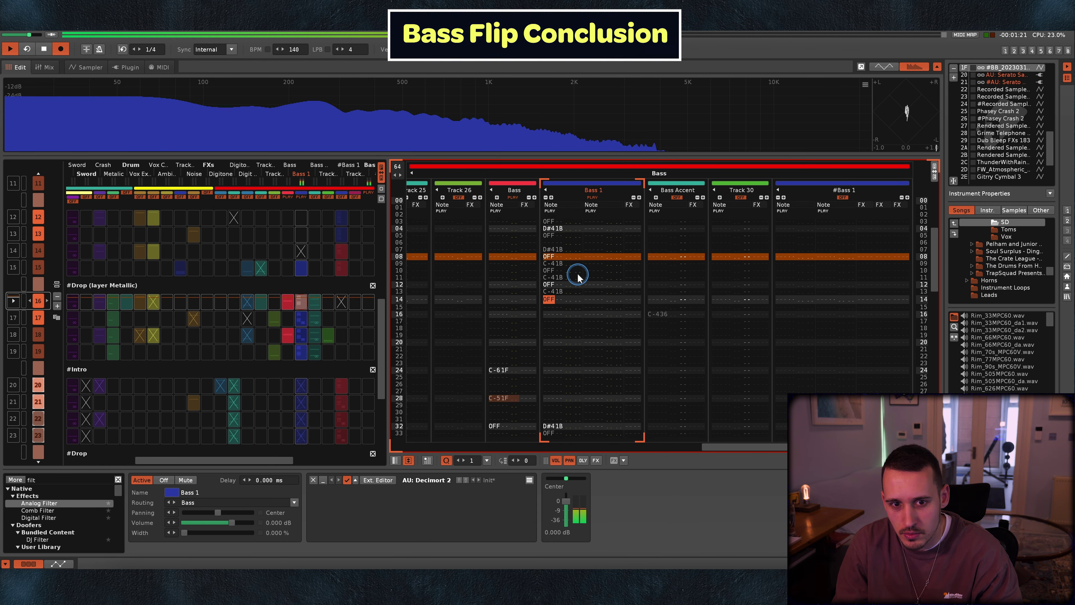
key(space)
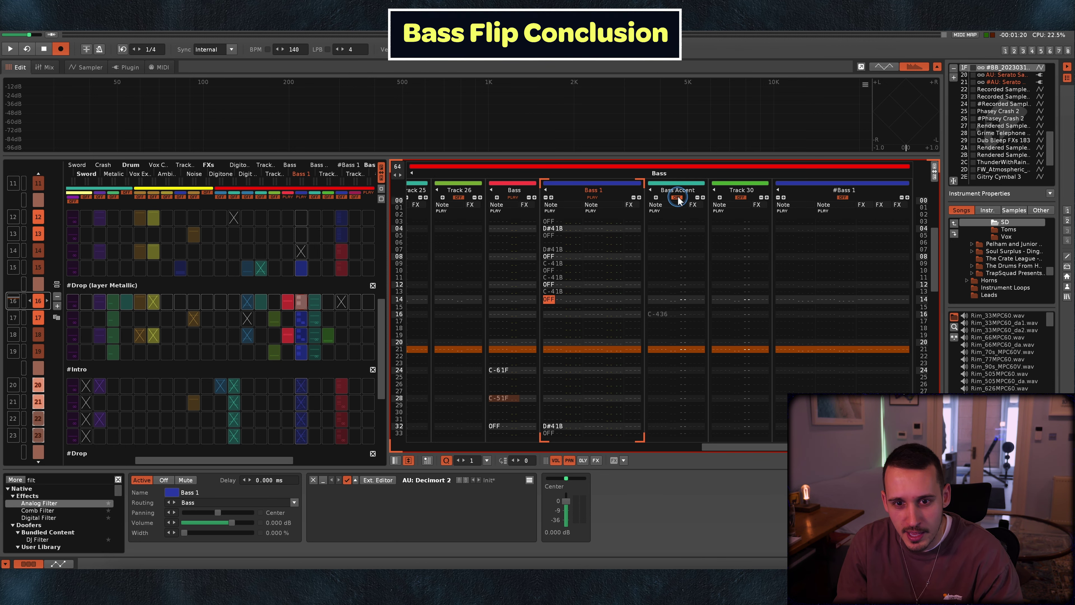
click(660, 312)
key(shift+space)
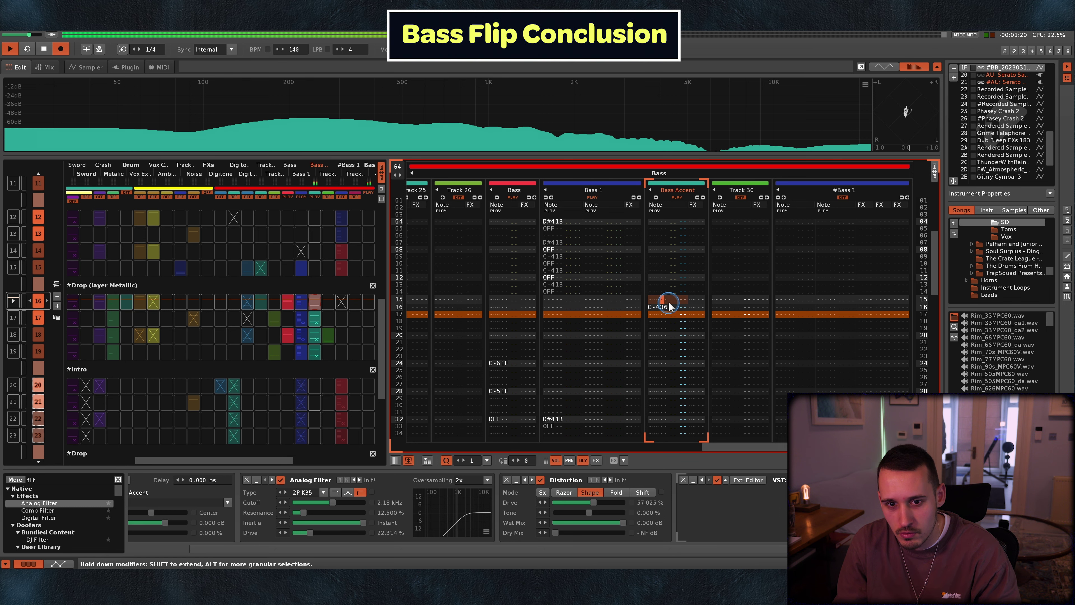
key(space)
key(shift+space)
key(space)
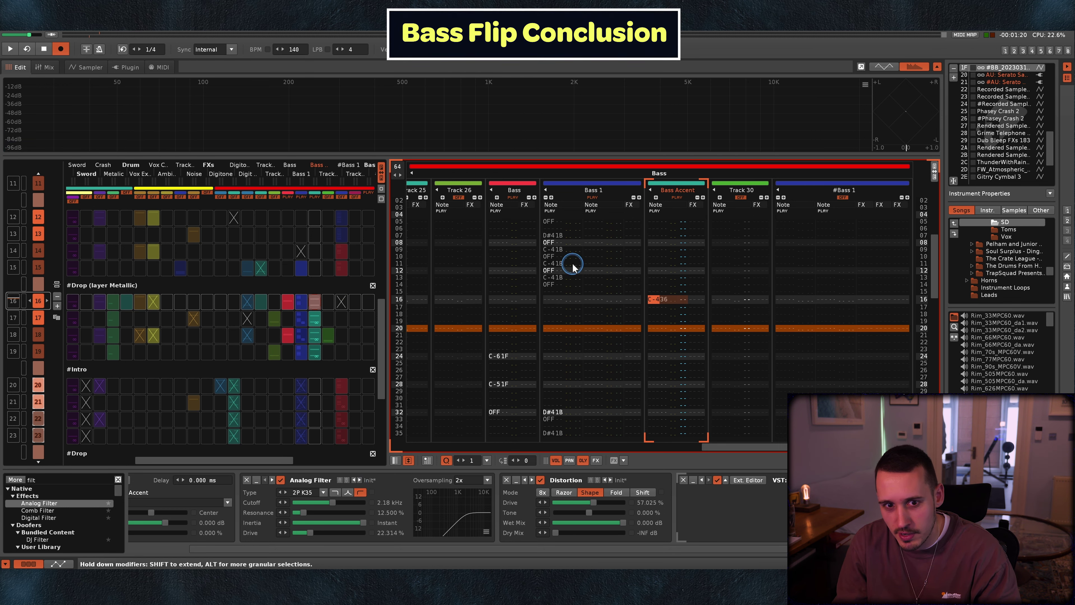
Play from row 12 comparing Bass Accent muted and unmuted, then bring up Track 30's effects
scroll(572, 271, up, 4)
key(space)
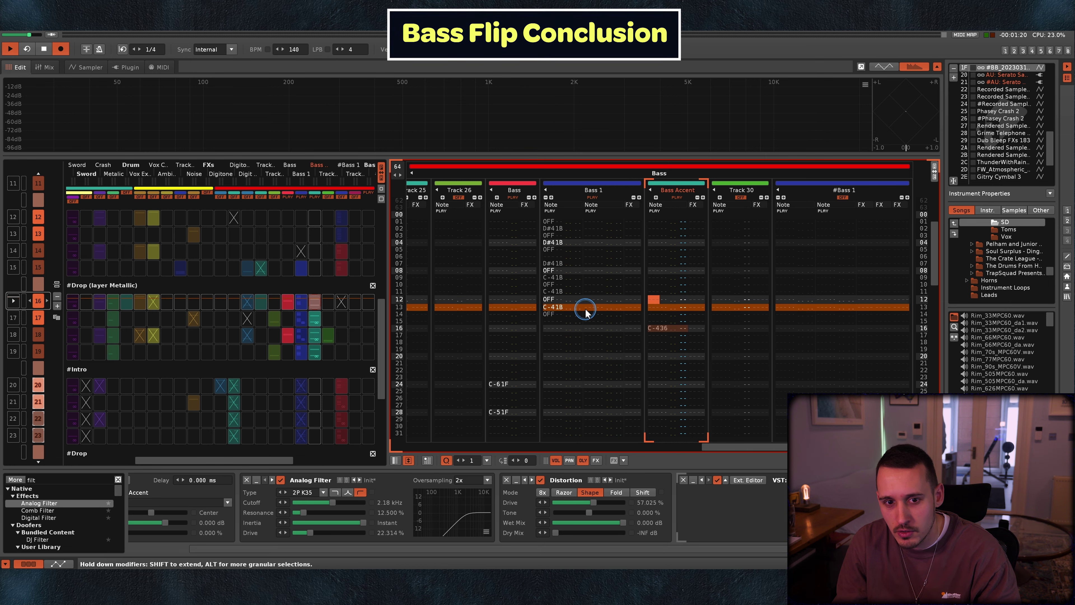
click(676, 197)
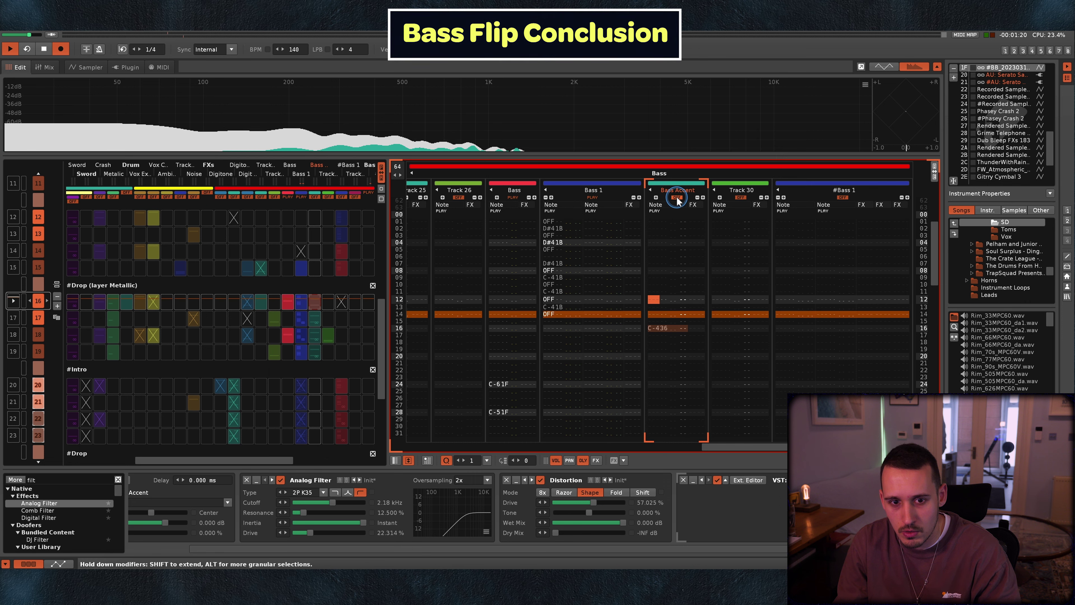
click(677, 197)
key(space)
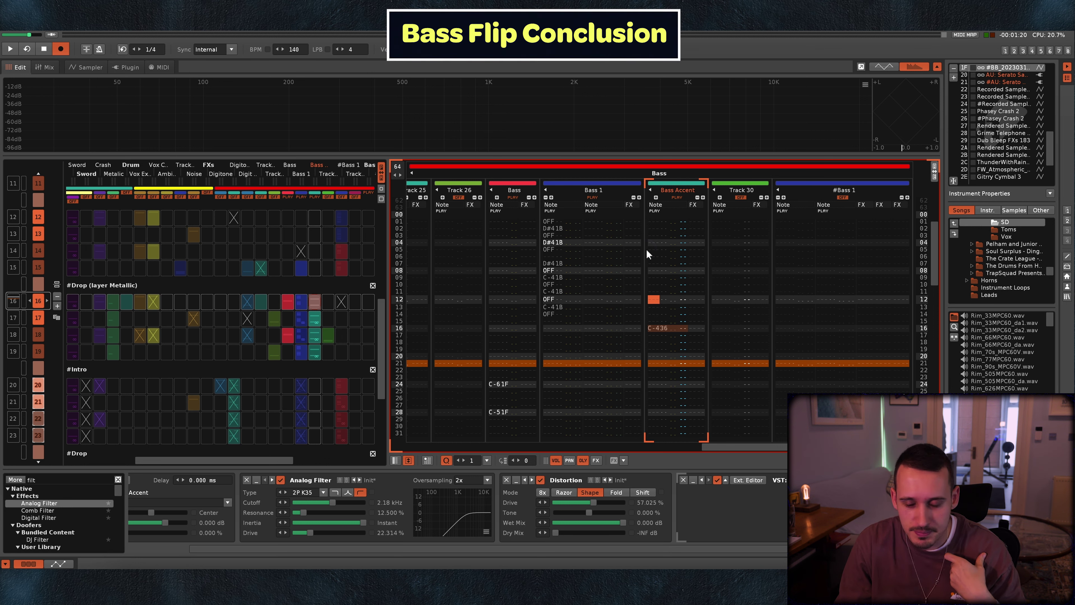
scroll(319, 300, down, 2)
click(330, 301)
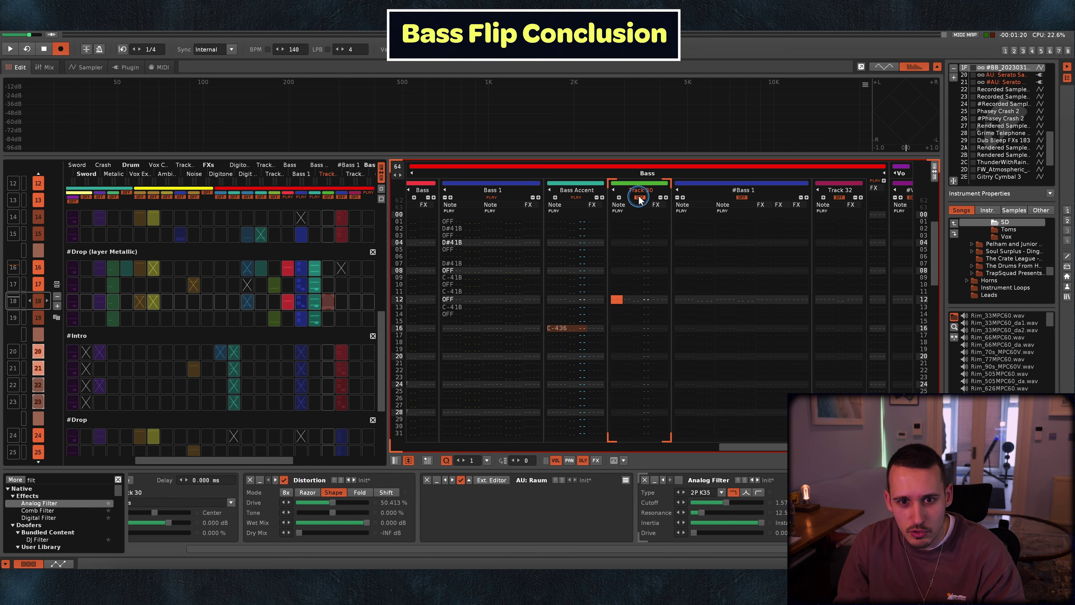
Unmute Track 30 and audition it from row 54, landing on the C#5 note at row 58
click(639, 197)
scroll(647, 242, down, 14)
key(shift+space)
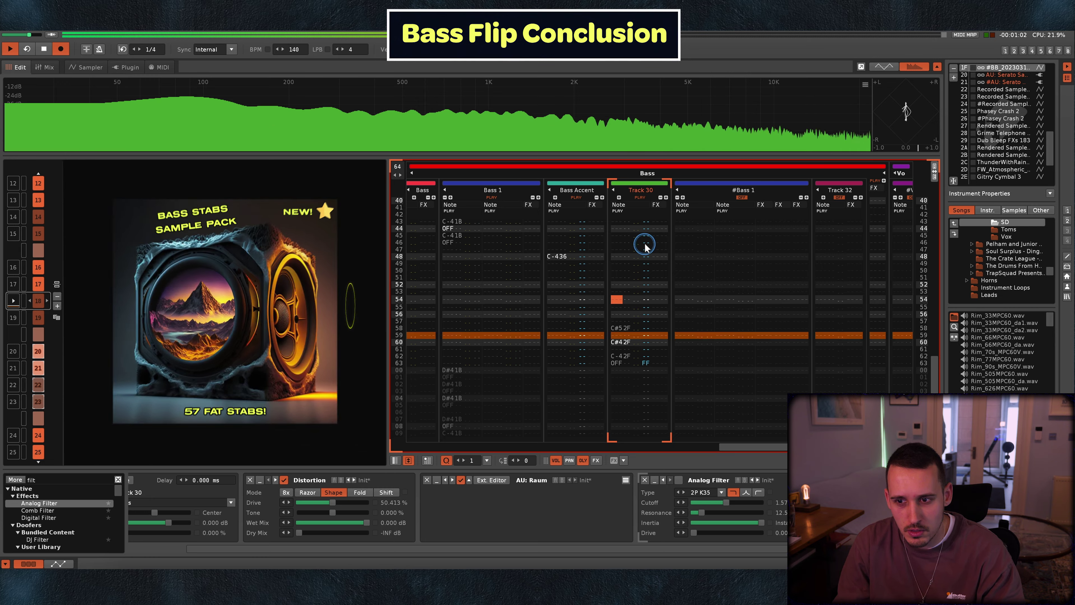
key(space)
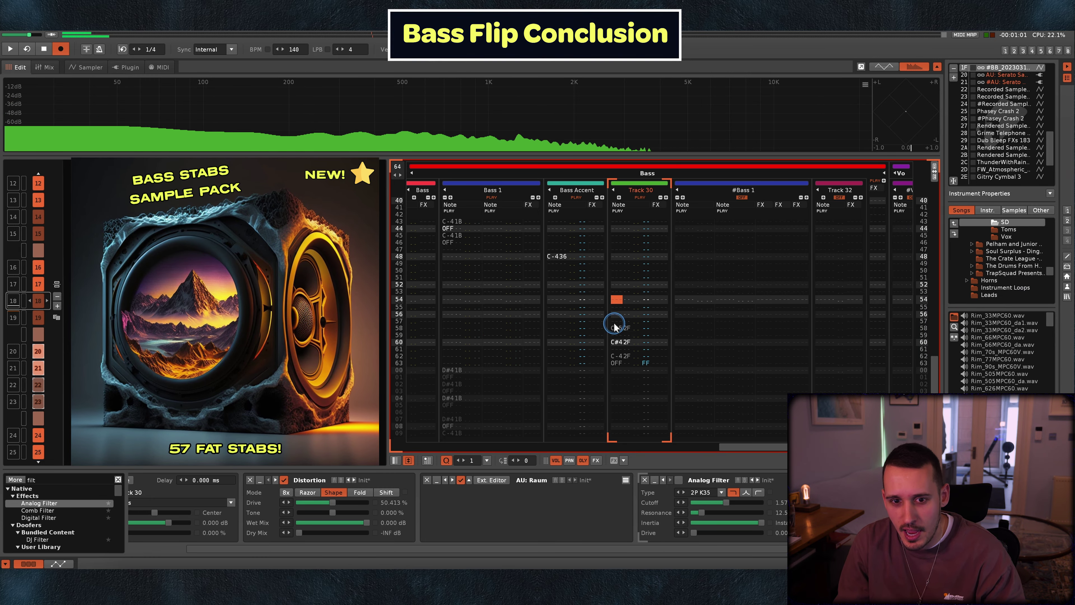
click(615, 327)
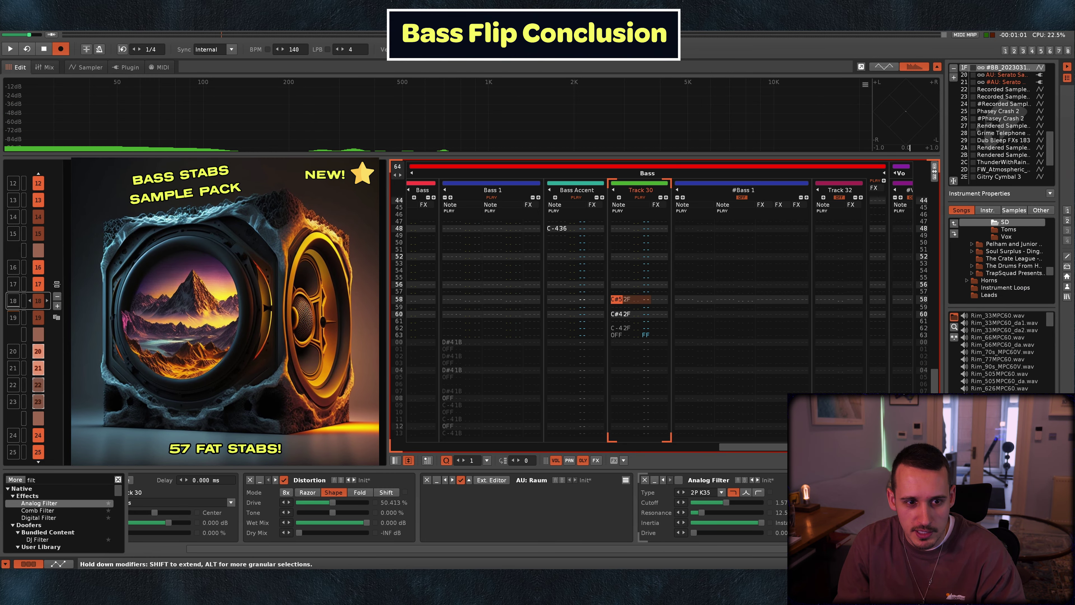
Select Track 26 in the bass section and unmute it
click(275, 289)
click(433, 197)
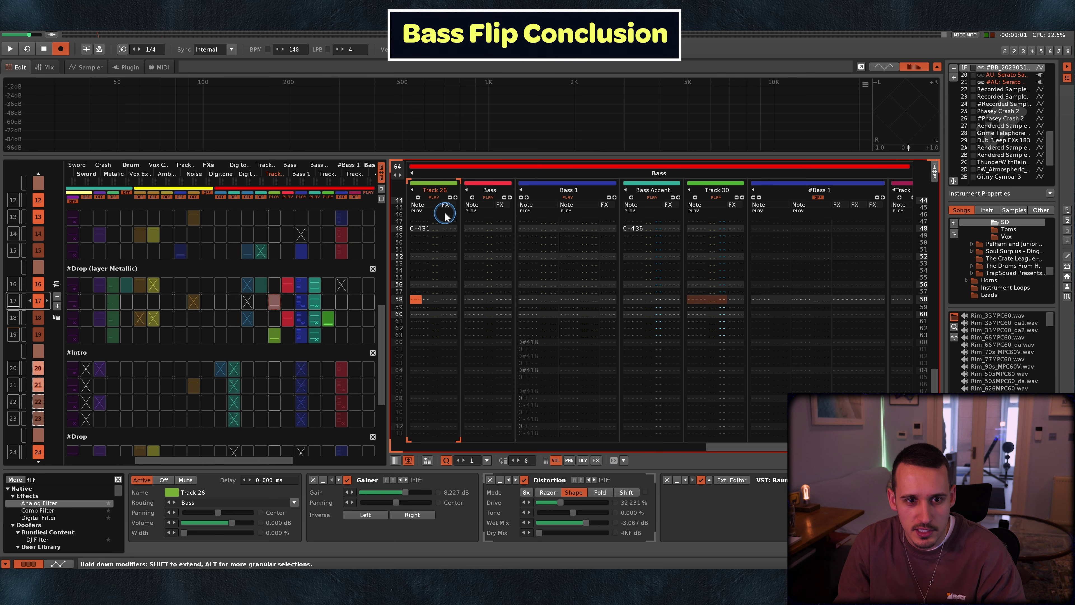
scroll(455, 231, up, 10)
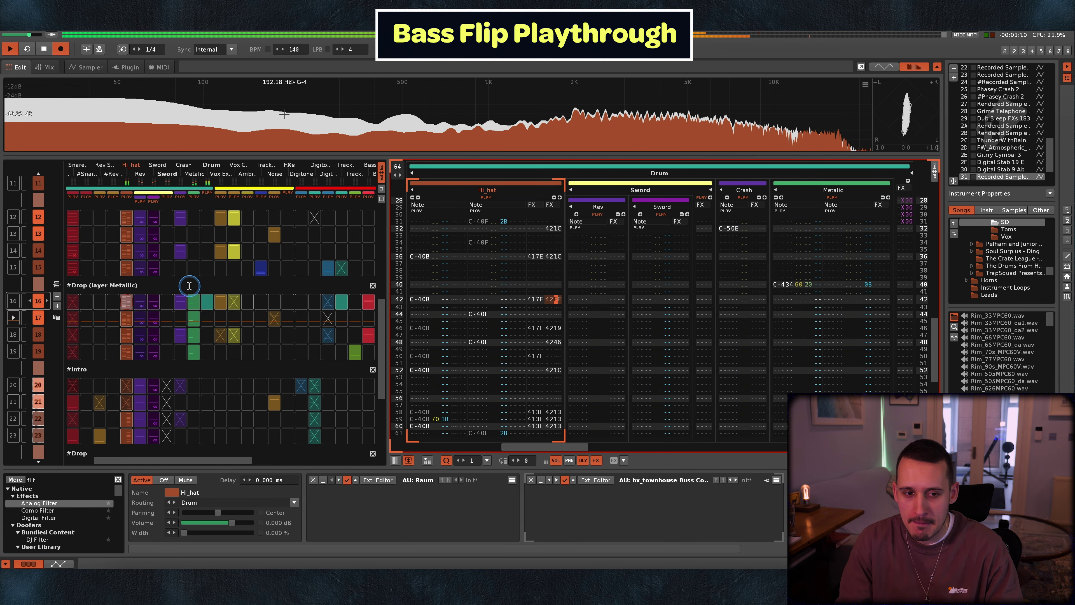
Jump playback to the sequence 18 pattern and scroll the matrix to show the Vox tracks
scroll(249, 331, right, 8)
click(259, 337)
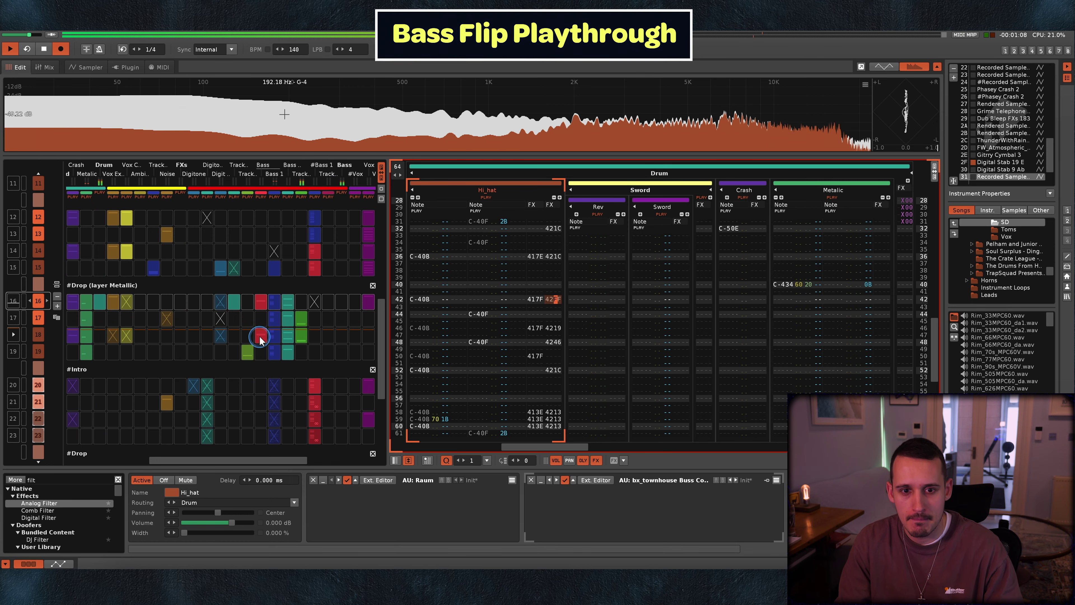
scroll(258, 338, right, 5)
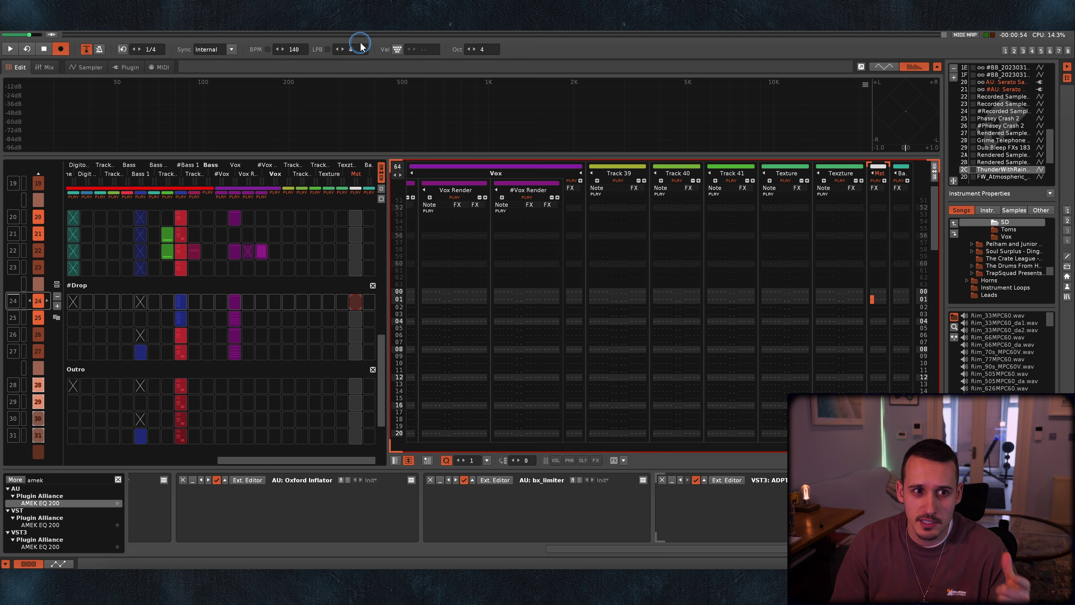
click(218, 25)
mouse_move(246, 41)
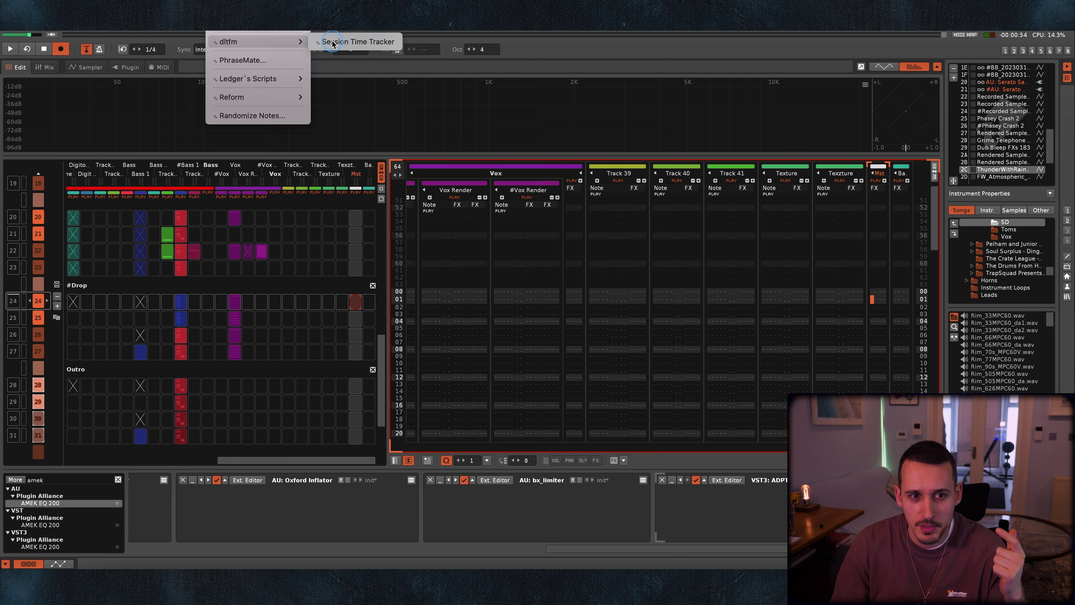
click(332, 41)
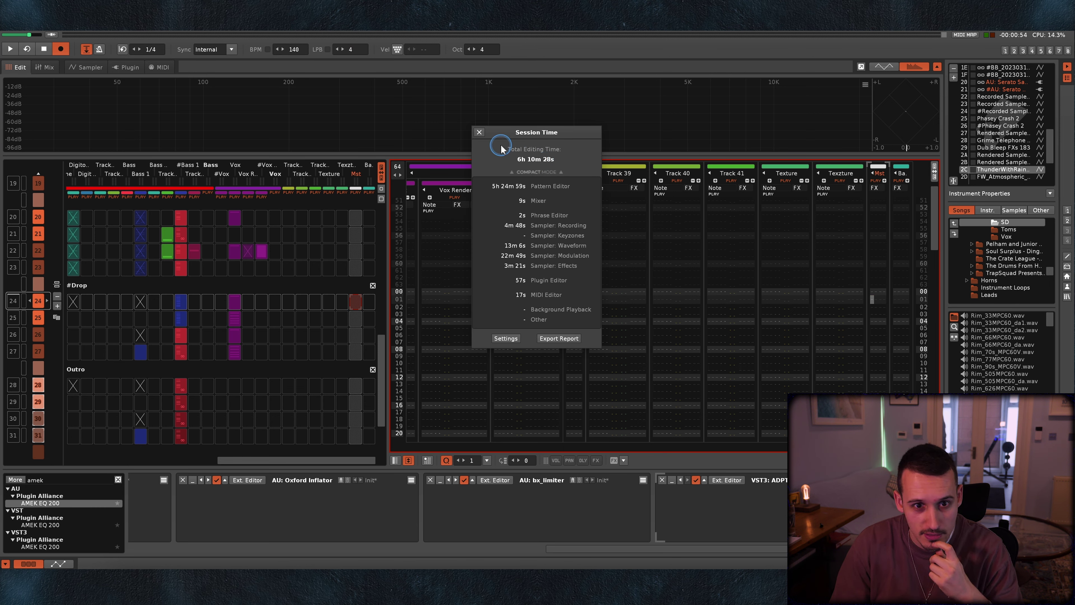
click(479, 132)
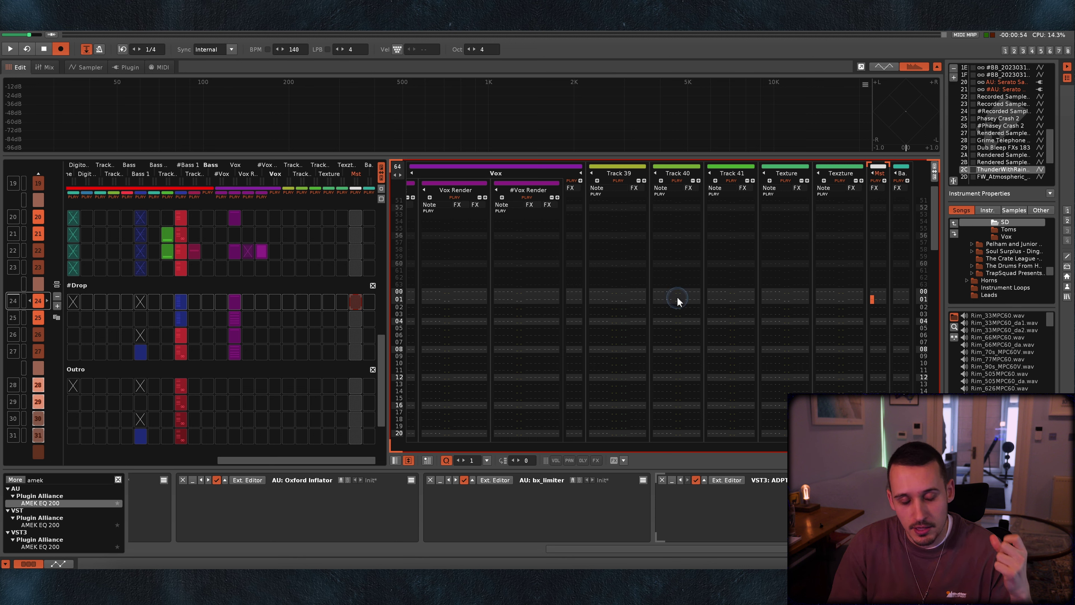
click(676, 299)
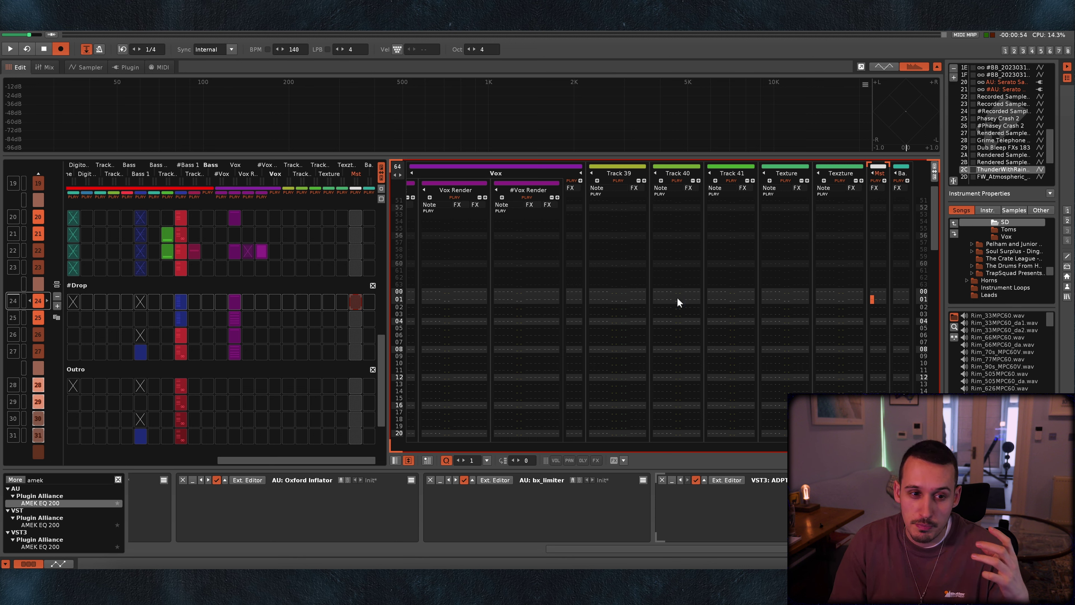
click(677, 301)
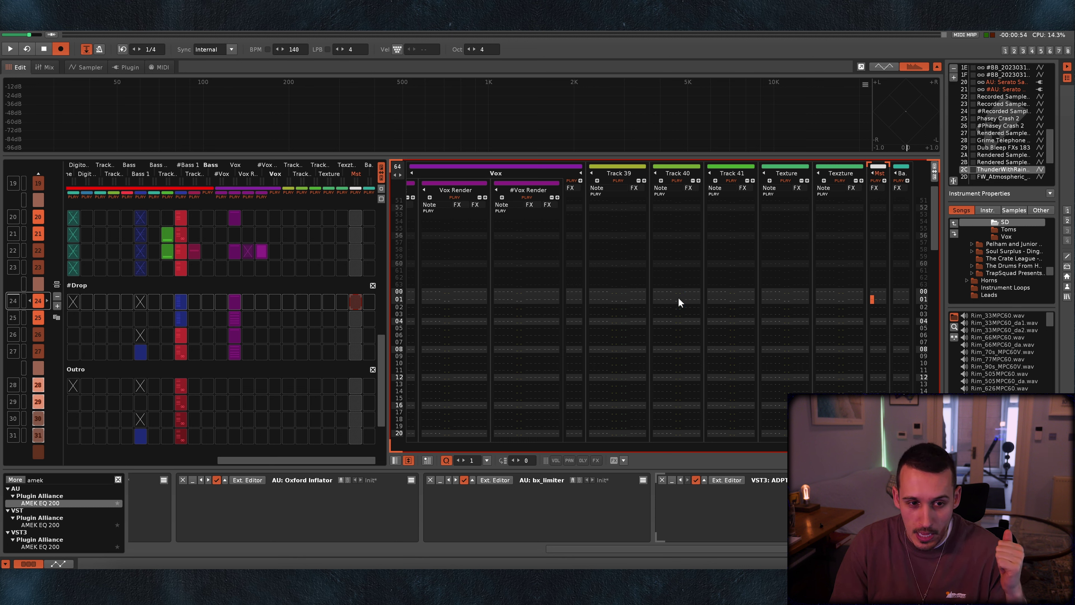
click(677, 300)
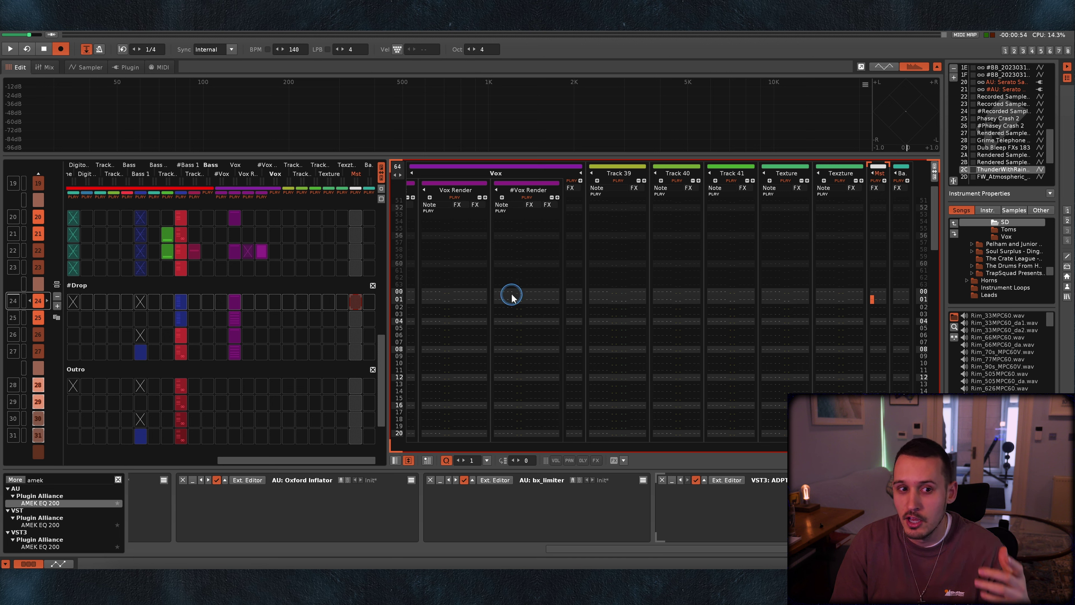
scroll(266, 289, up, 4)
scroll(265, 289, up, 8)
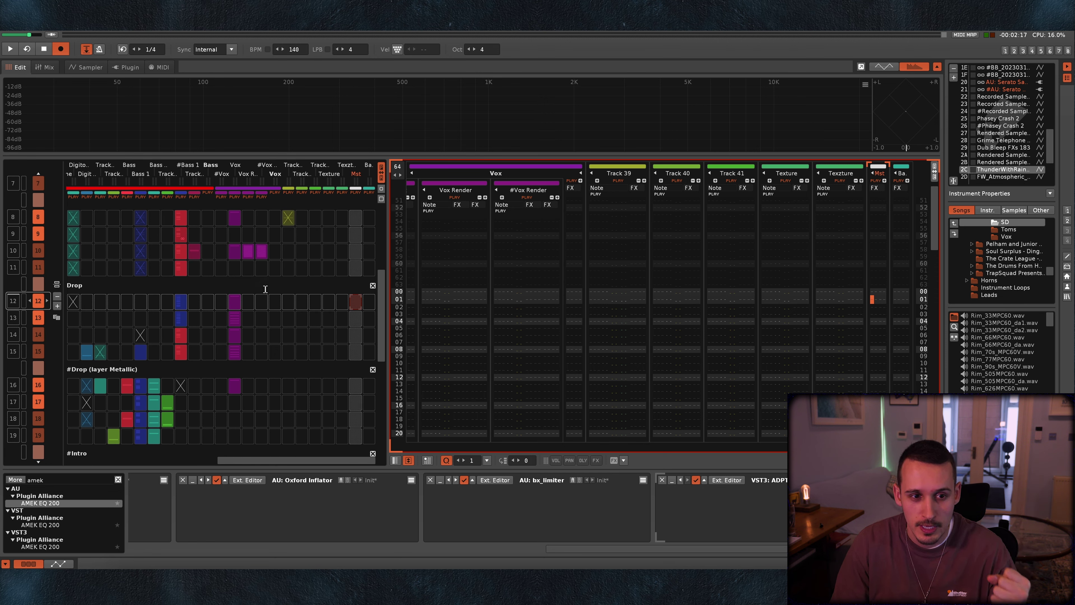
scroll(266, 289, up, 7)
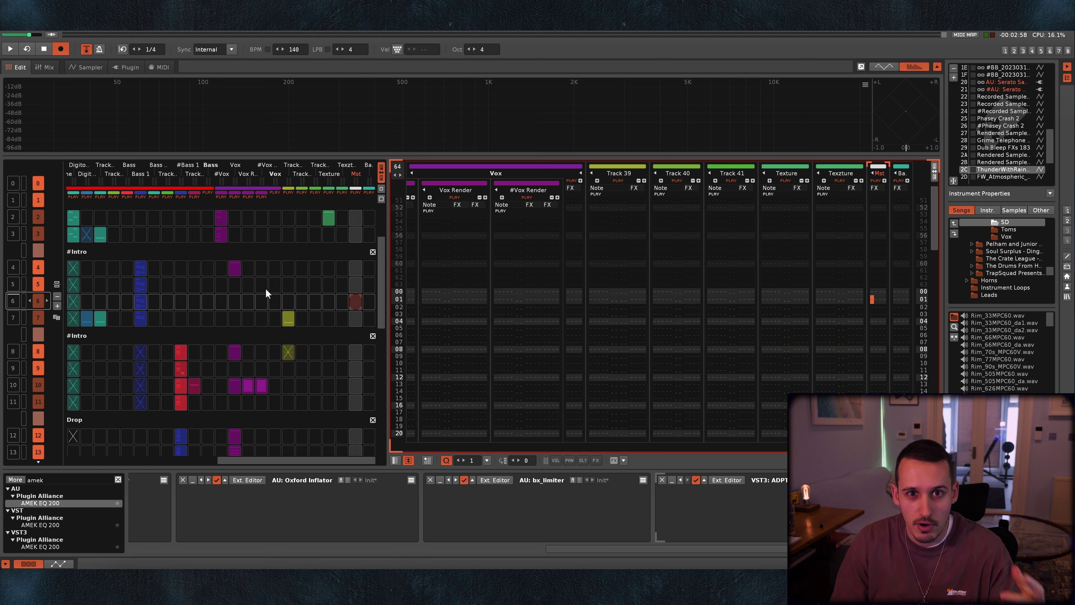
click(266, 291)
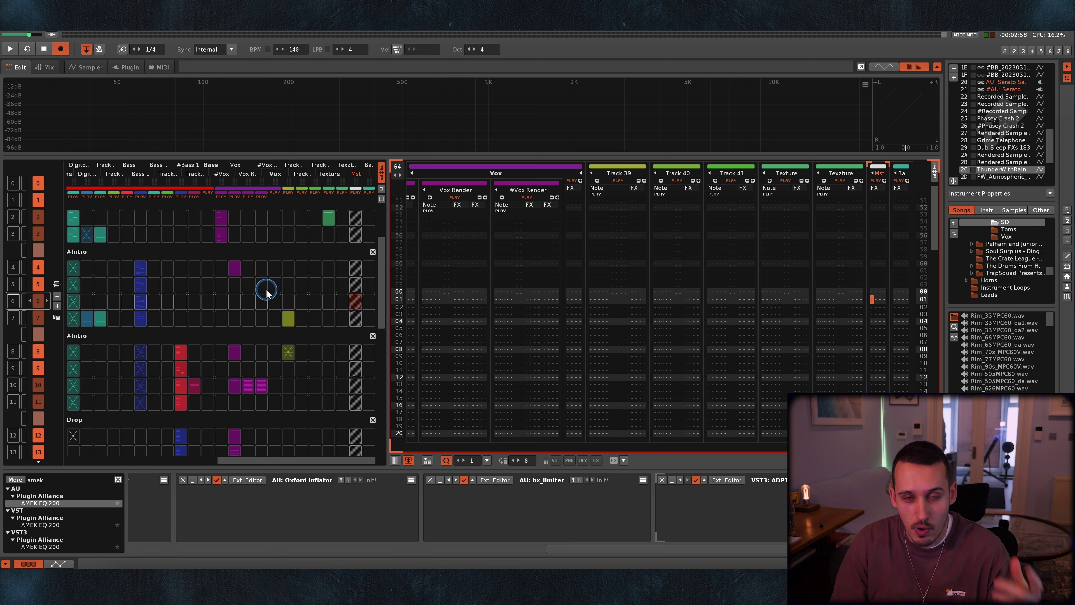